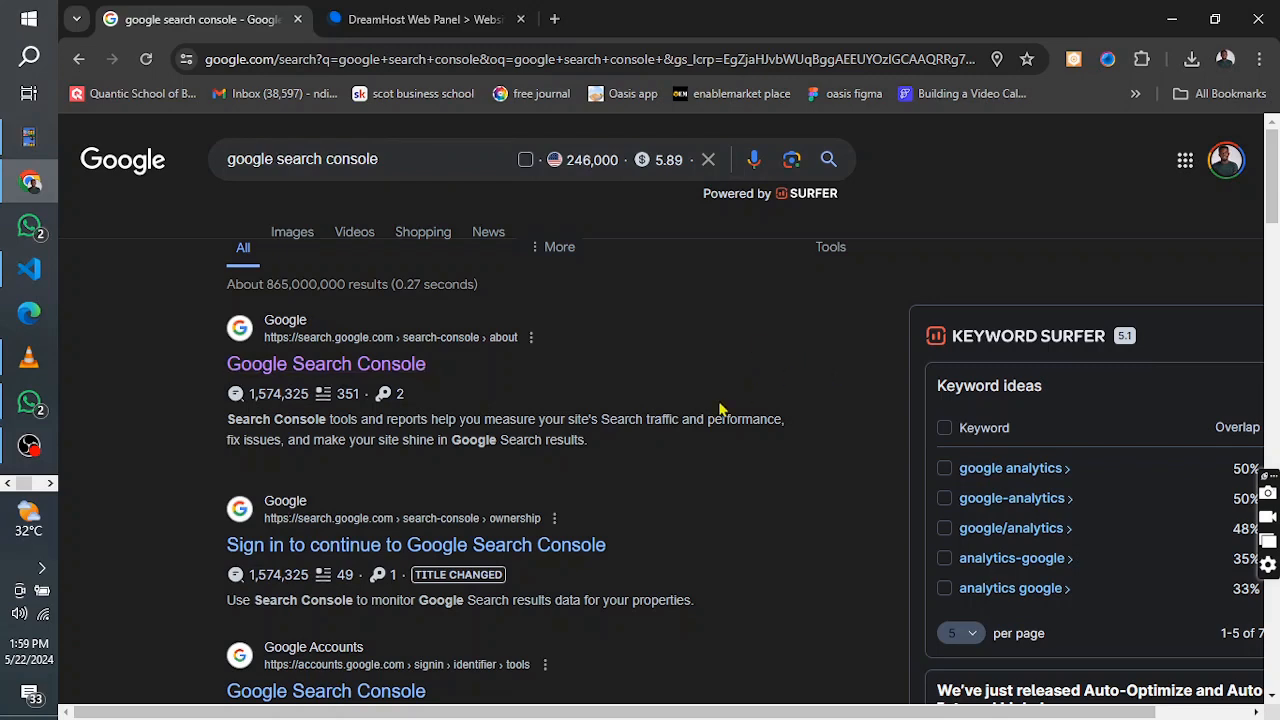
Search Google for "designed life church" and look over the dlcfamily.org result
{"action": "scroll", "coordinate": [608, 457], "scroll_direction": "down", "scroll_amount": 1}
{"action": "scroll", "coordinate": [606, 458], "scroll_direction": "up", "scroll_amount": 1}
{"action": "left_click", "coordinate": [380, 162]}
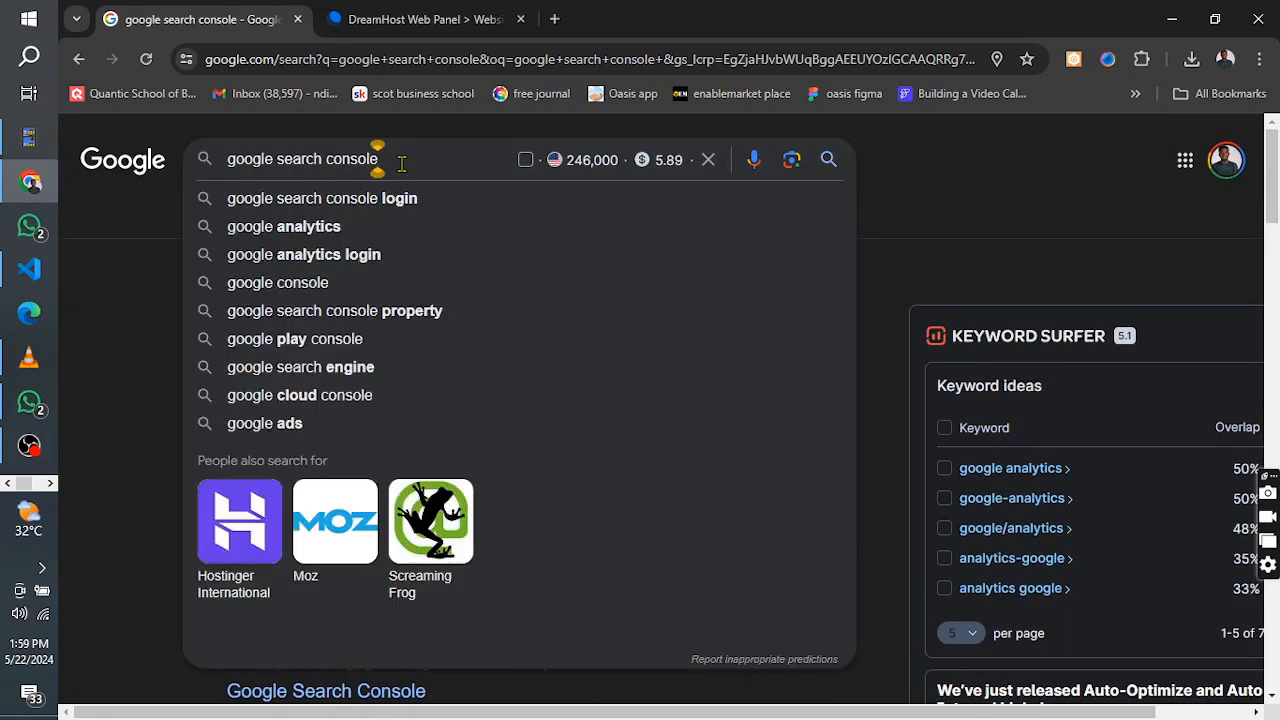
{"action": "key", "text": "BackSpace"}
{"action": "key", "text": "BackSpace"}
{"action": "key", "text": "BackSpace"}
{"action": "key", "text": "BackSpace"}
{"action": "key", "text": "BackSpace"}
{"action": "key", "text": "BackSpace"}
{"action": "key", "text": "BackSpace"}
{"action": "key", "text": "BackSpace"}
{"action": "key", "text": "BackSpace"}
{"action": "key", "text": "BackSpace"}
{"action": "key", "text": "BackSpace"}
{"action": "key", "text": "BackSpace"}
{"action": "key", "text": "BackSpace"}
{"action": "key", "text": "BackSpace"}
{"action": "key", "text": "BackSpace"}
{"action": "key", "text": "BackSpace"}
{"action": "key", "text": "BackSpace"}
{"action": "key", "text": "BackSpace"}
{"action": "key", "text": "BackSpace"}
{"action": "key", "text": "BackSpace"}
{"action": "key", "text": "BackSpace"}
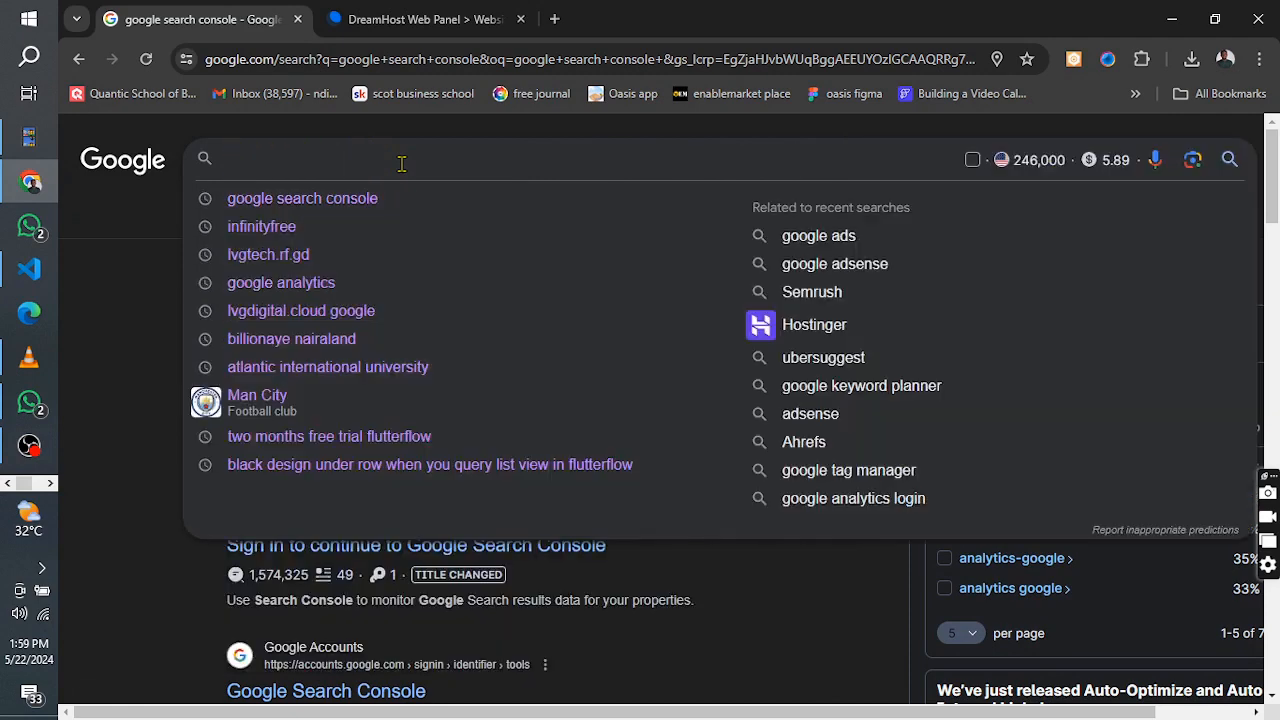
{"action": "type", "text": "d"}
{"action": "key", "text": "BackSpace"}
{"action": "type", "text": "designed "}
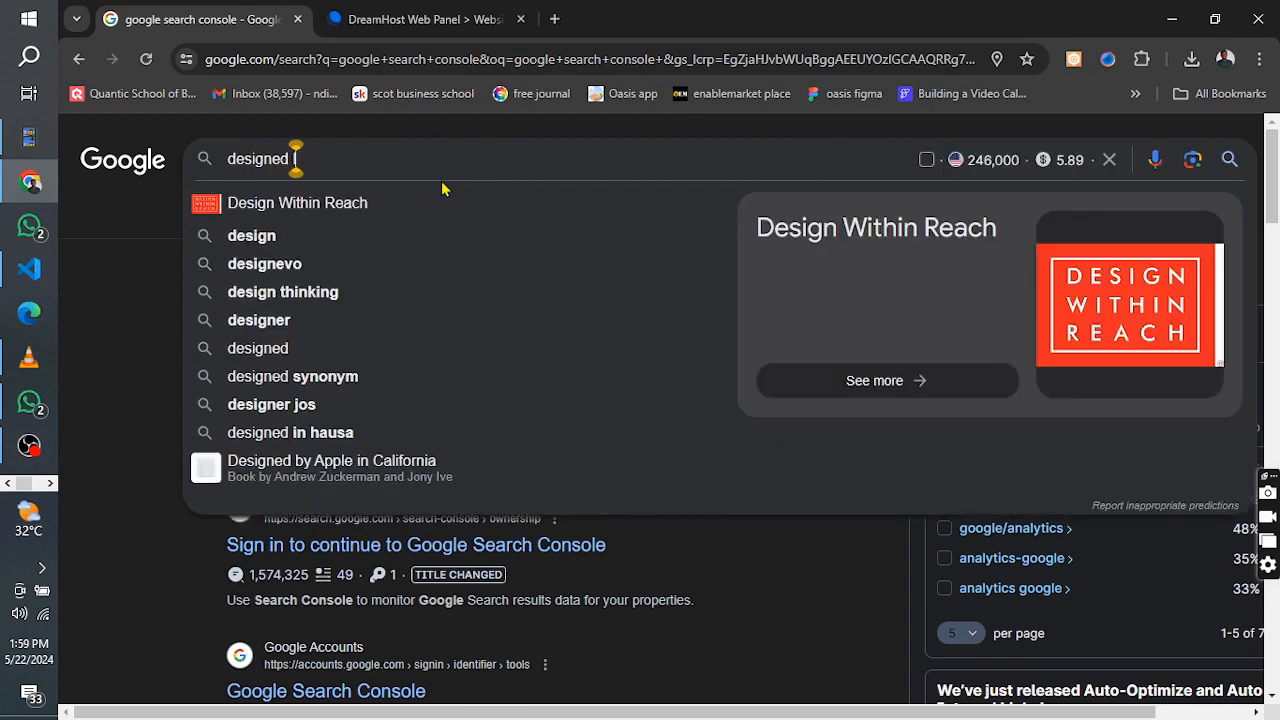
{"action": "type", "text": "life chi"}
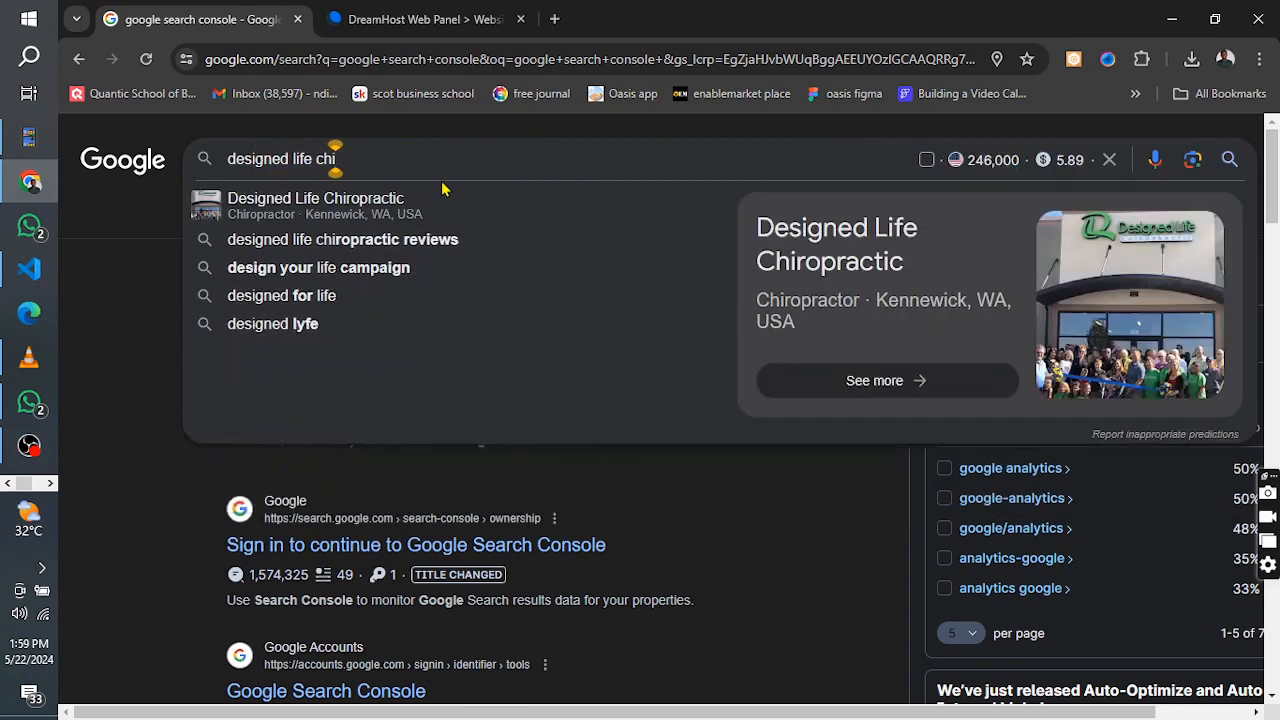
{"action": "key", "text": "BackSpace"}
{"action": "type", "text": "urch"}
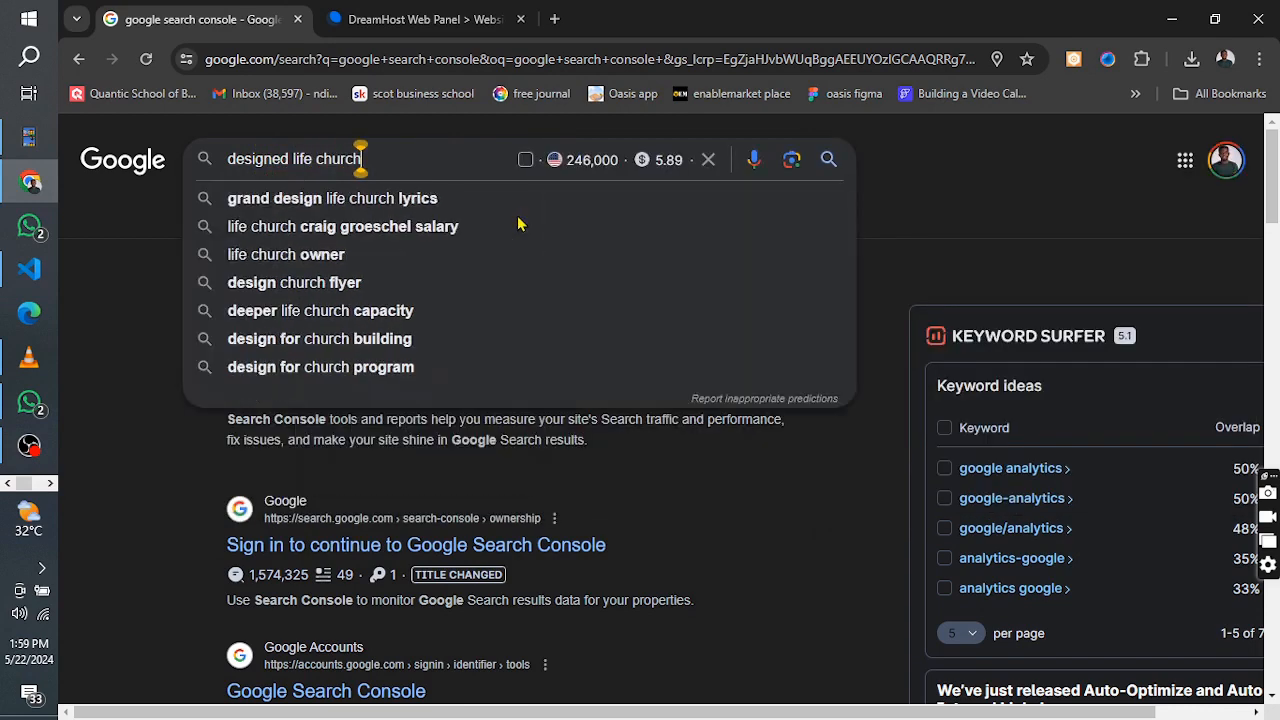
{"action": "key", "text": "Return"}
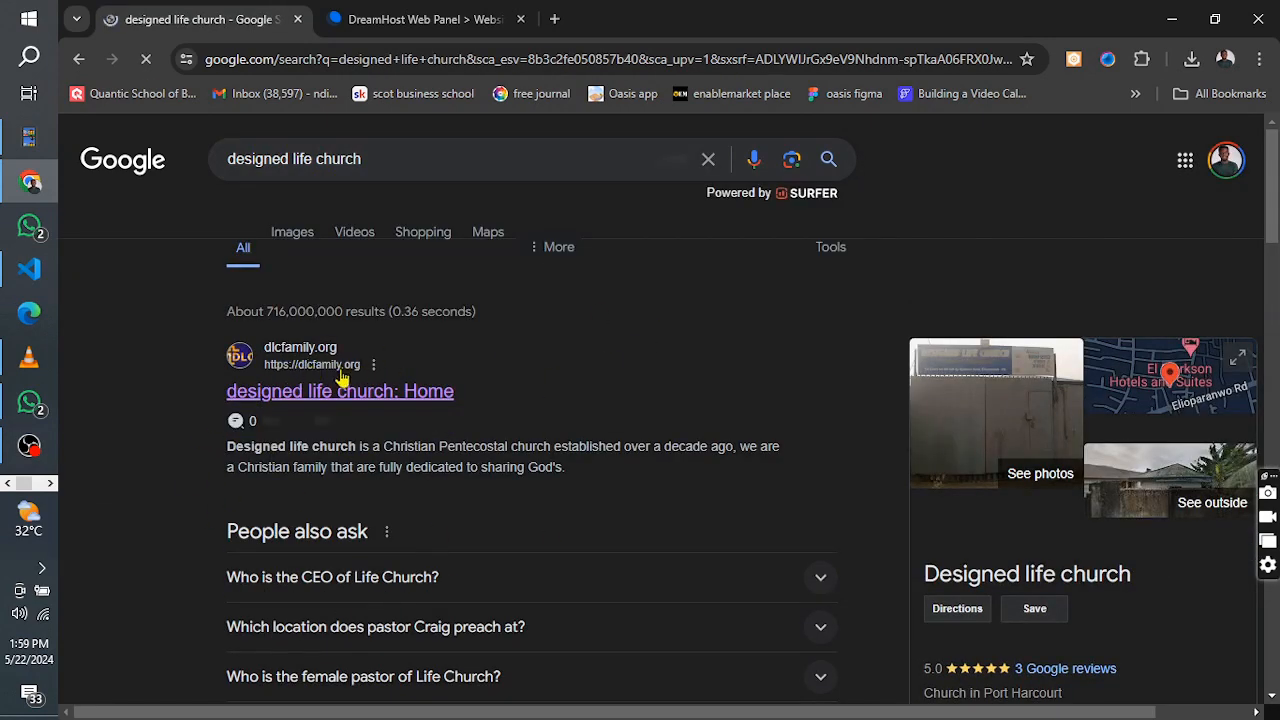
{"action": "left_click", "coordinate": [380, 158]}
{"action": "left_click", "coordinate": [102, 258]}
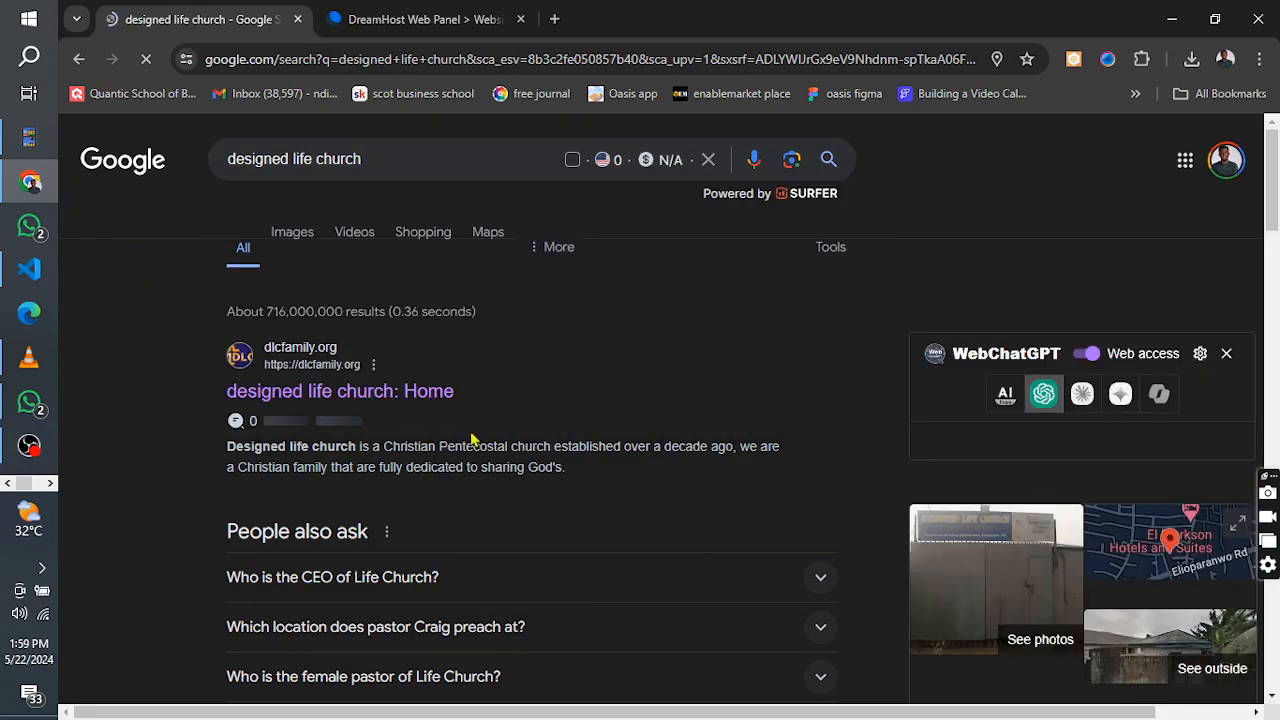
{"action": "scroll", "coordinate": [474, 459], "scroll_direction": "down", "scroll_amount": 8}
{"action": "scroll", "coordinate": [474, 459], "scroll_direction": "up", "scroll_amount": 10}
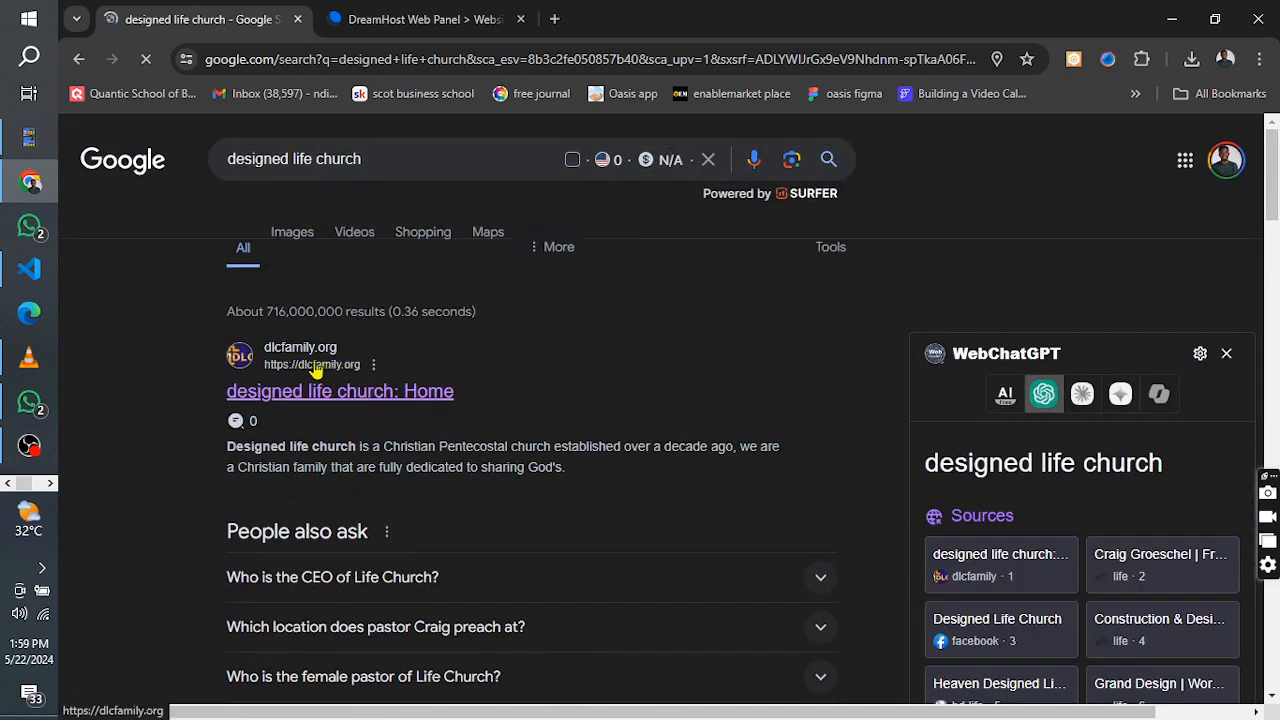
Return to the "google search console" results, open the official Google Search Console page and start the console
{"action": "left_click", "coordinate": [376, 168]}
{"action": "key", "text": "BackSpace"}
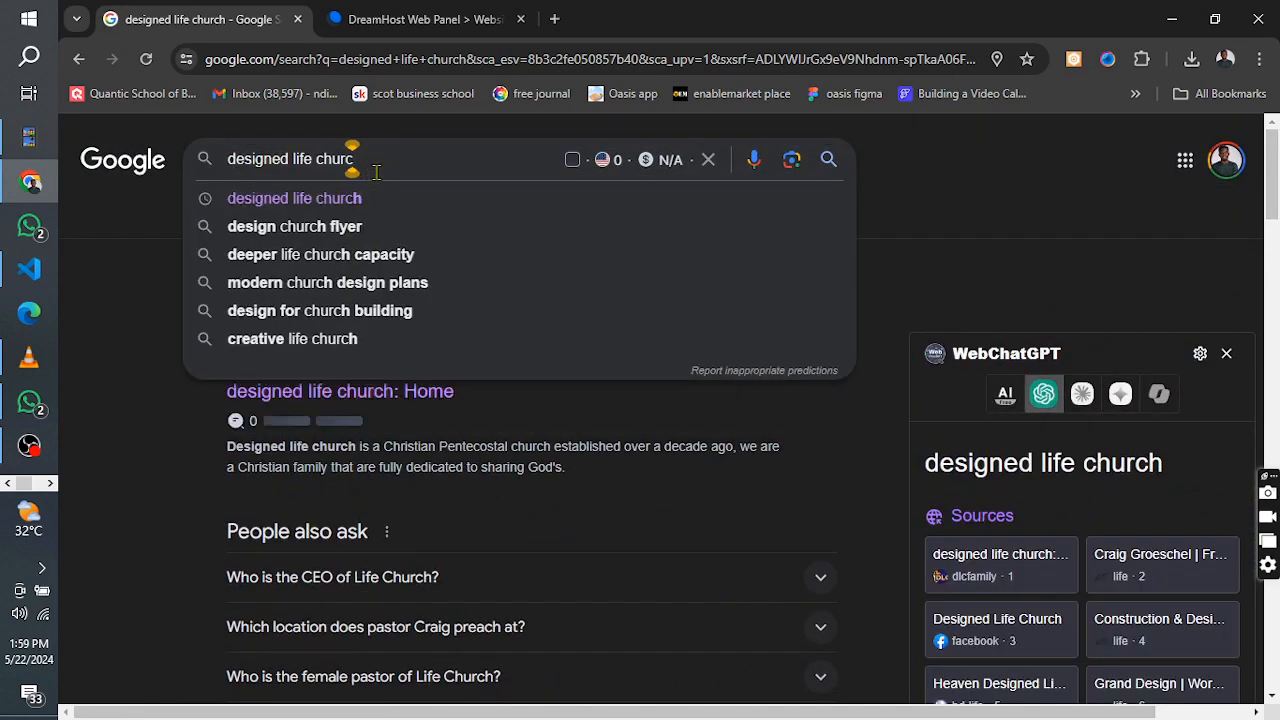
{"action": "left_click", "coordinate": [84, 61]}
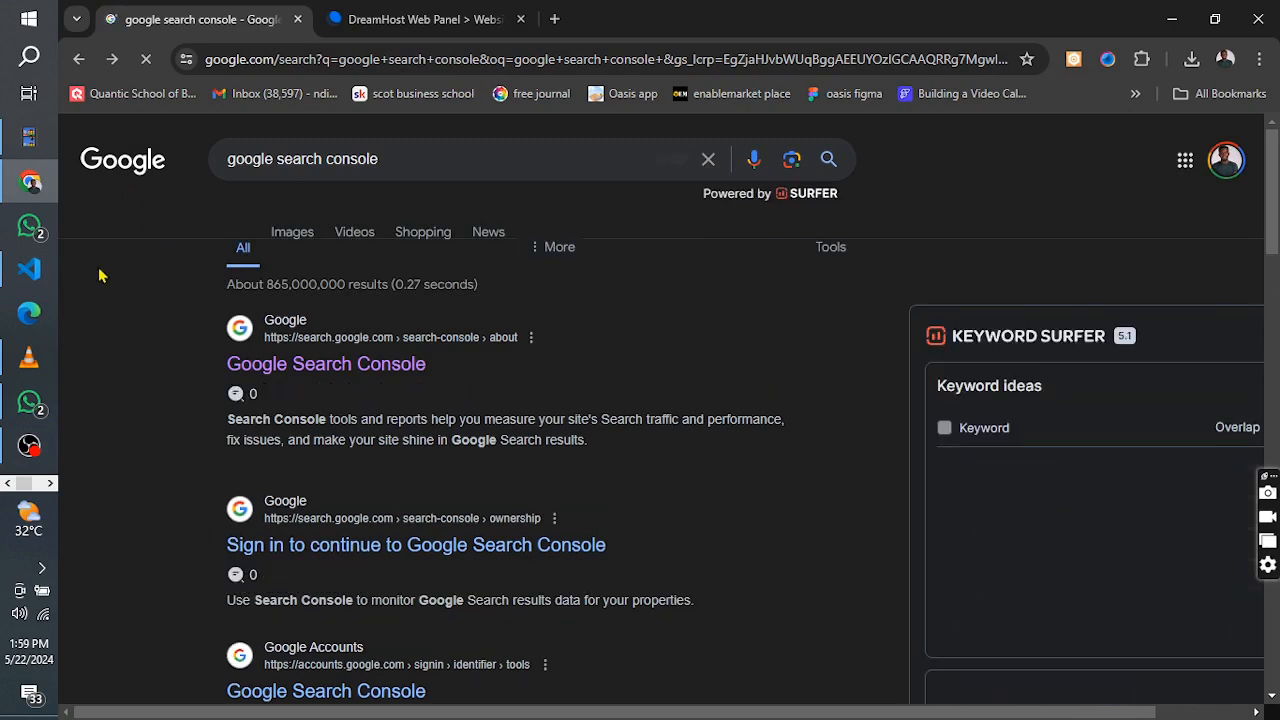
{"action": "left_click", "coordinate": [277, 340]}
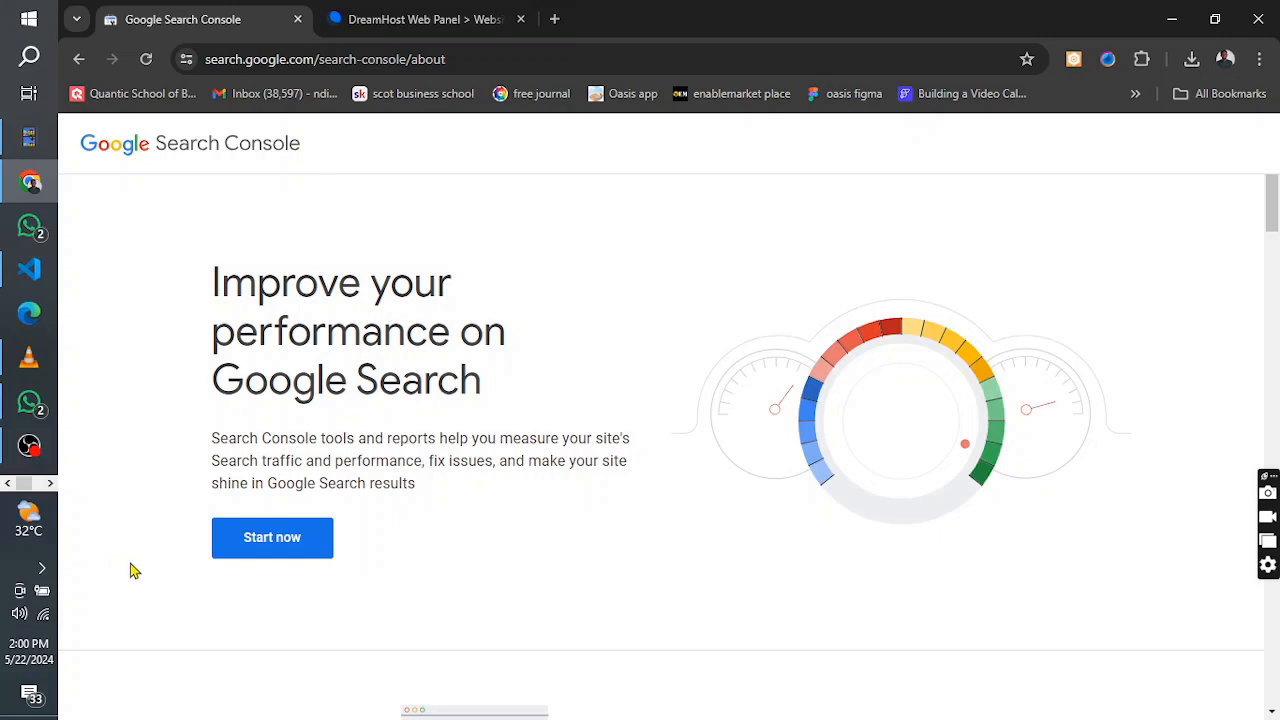
{"action": "left_click", "coordinate": [283, 549]}
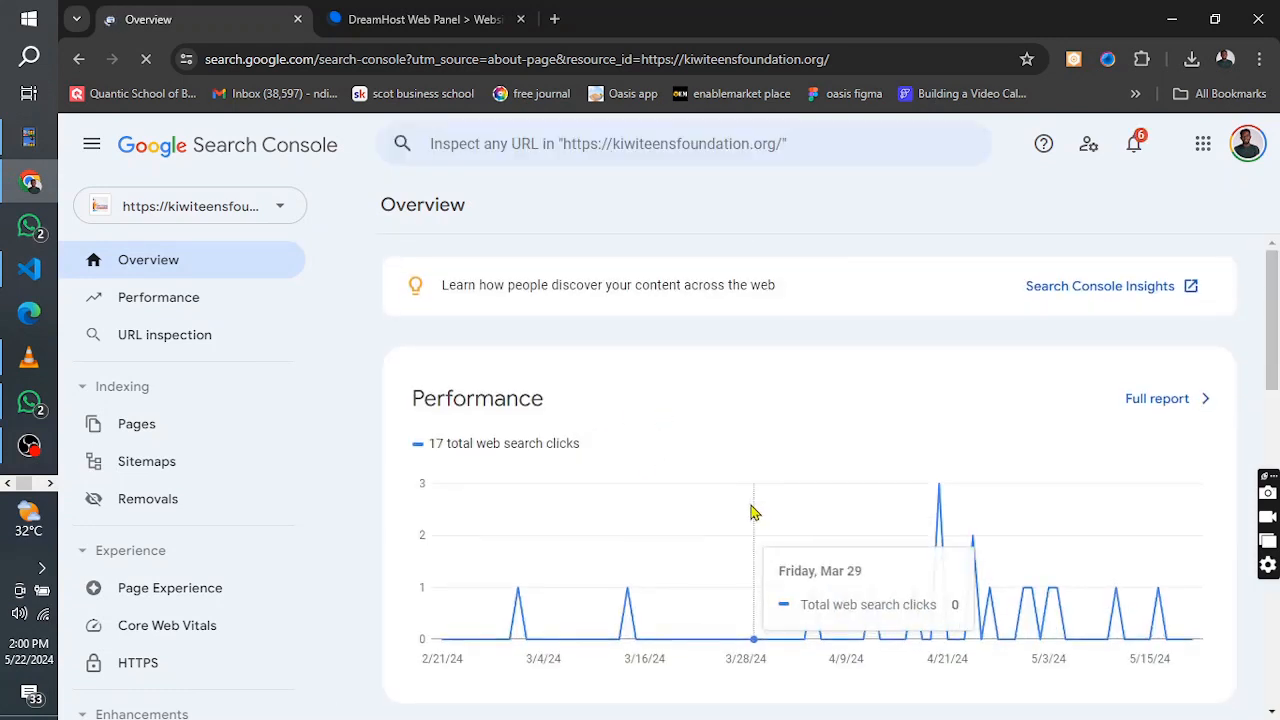
{"action": "scroll", "coordinate": [880, 490], "scroll_direction": "down", "scroll_amount": 1}
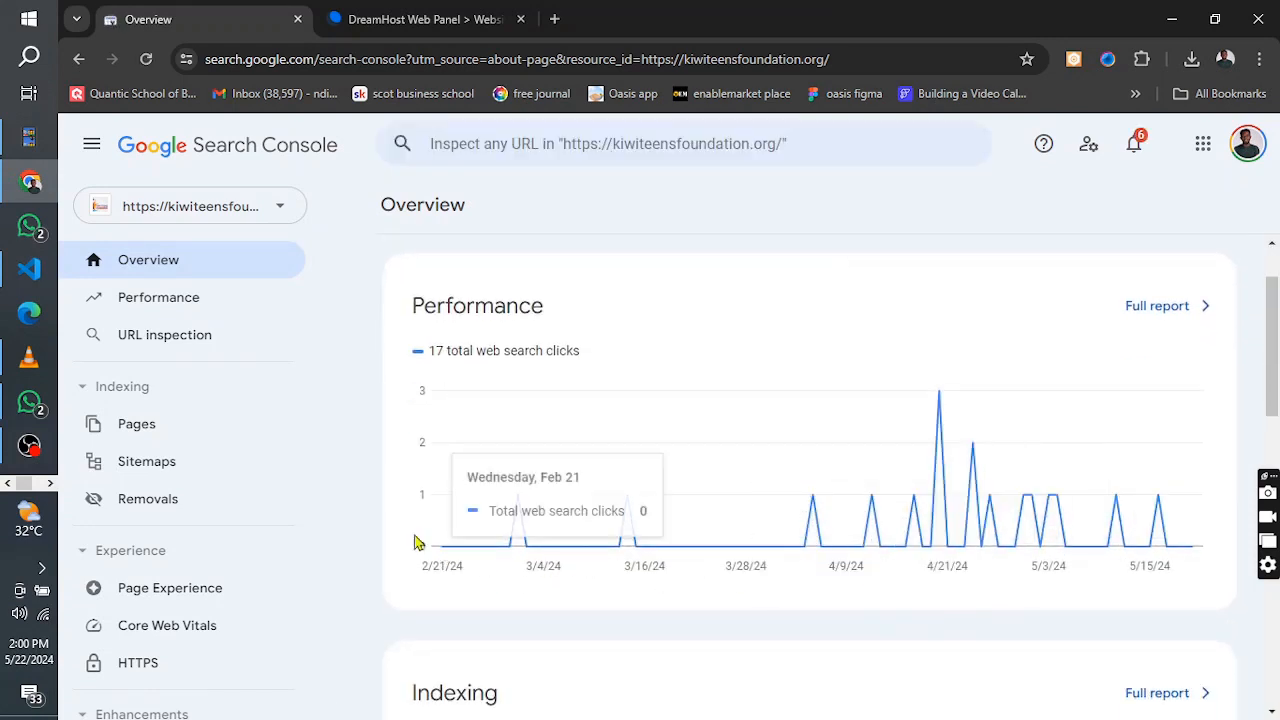
{"action": "left_click", "coordinate": [283, 211]}
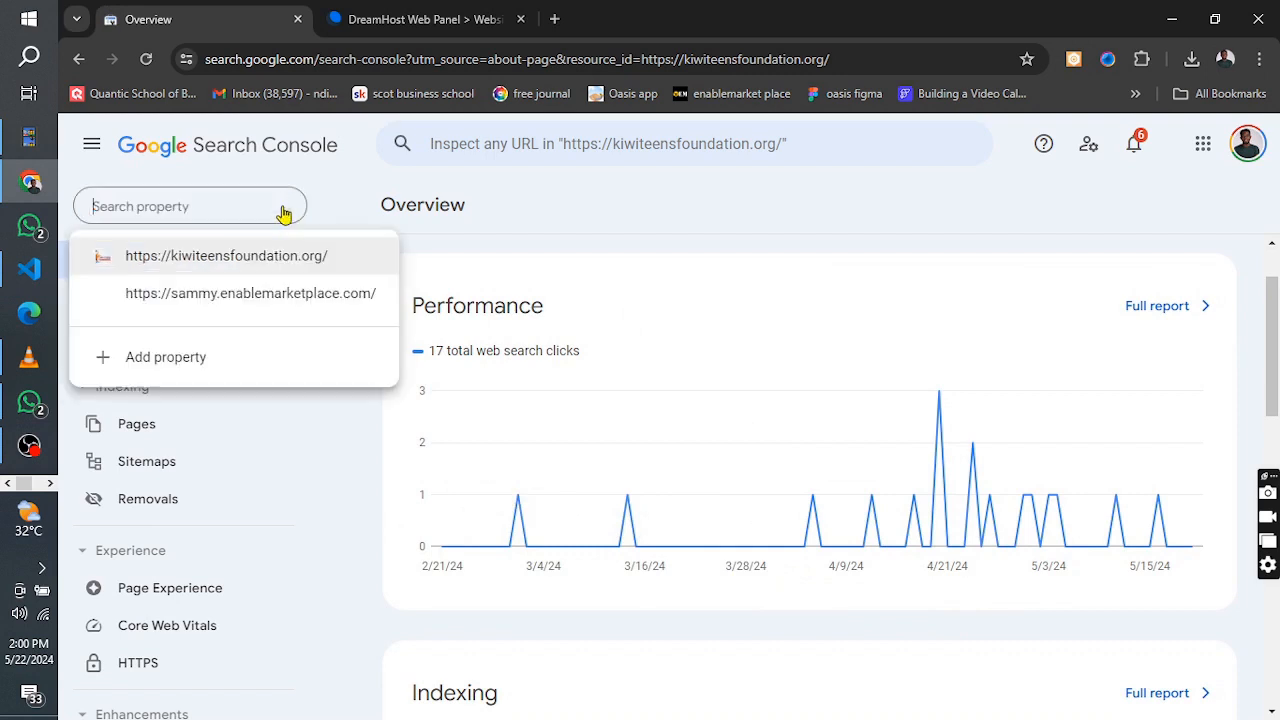
{"action": "left_click", "coordinate": [287, 260]}
{"action": "scroll", "coordinate": [818, 470], "scroll_direction": "down", "scroll_amount": 4}
{"action": "scroll", "coordinate": [818, 470], "scroll_direction": "down", "scroll_amount": 4}
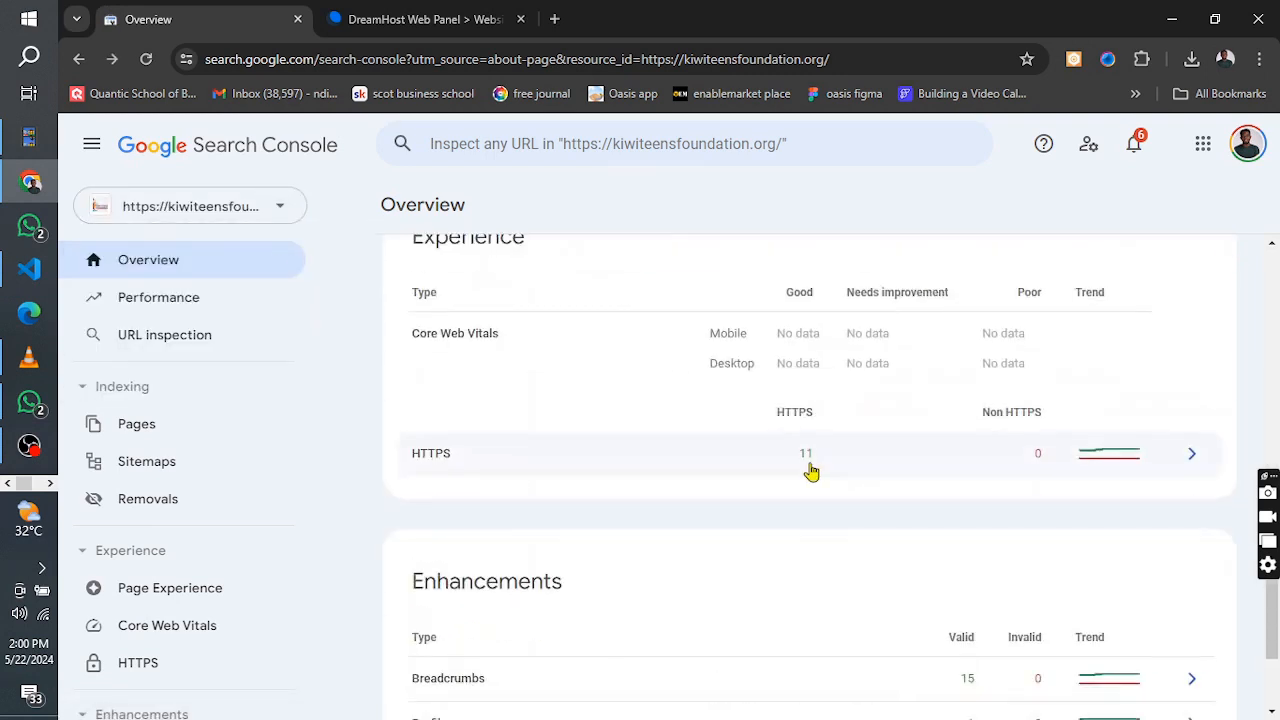
{"action": "scroll", "coordinate": [810, 470], "scroll_direction": "down", "scroll_amount": 2}
{"action": "scroll", "coordinate": [811, 471], "scroll_direction": "up", "scroll_amount": 8}
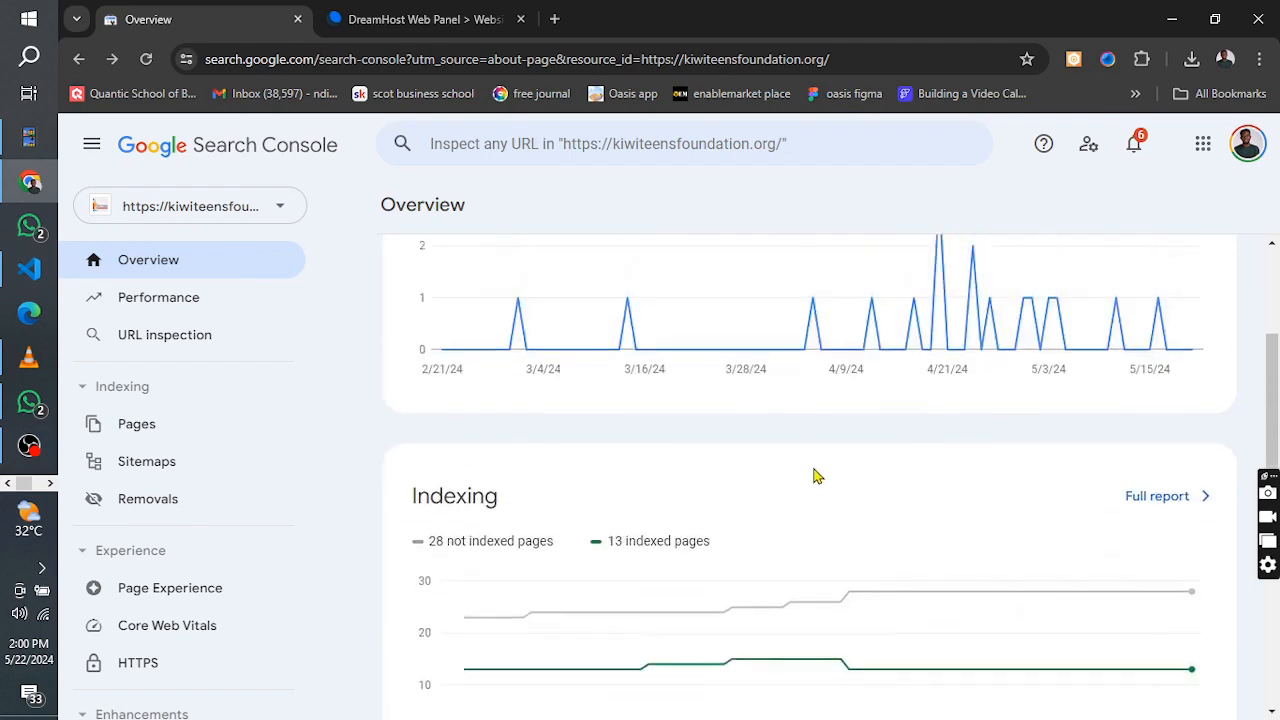
{"action": "left_click", "coordinate": [178, 301]}
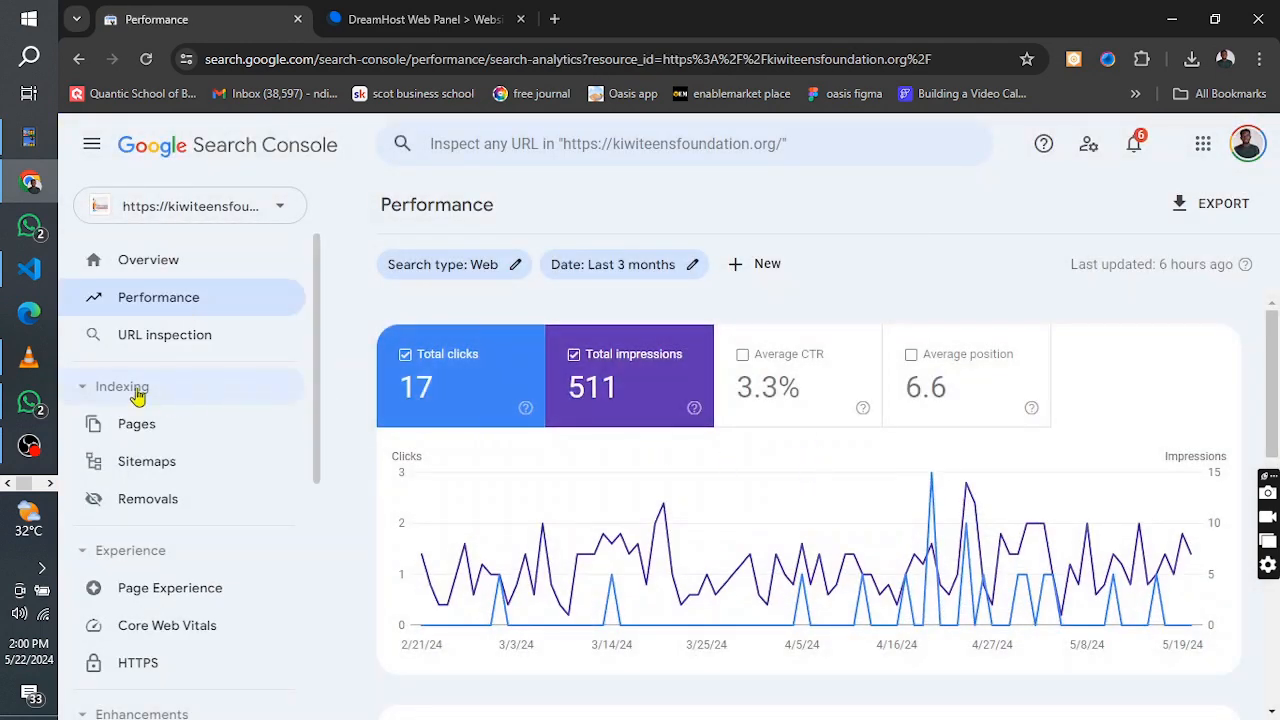
{"action": "key", "text": "/"}
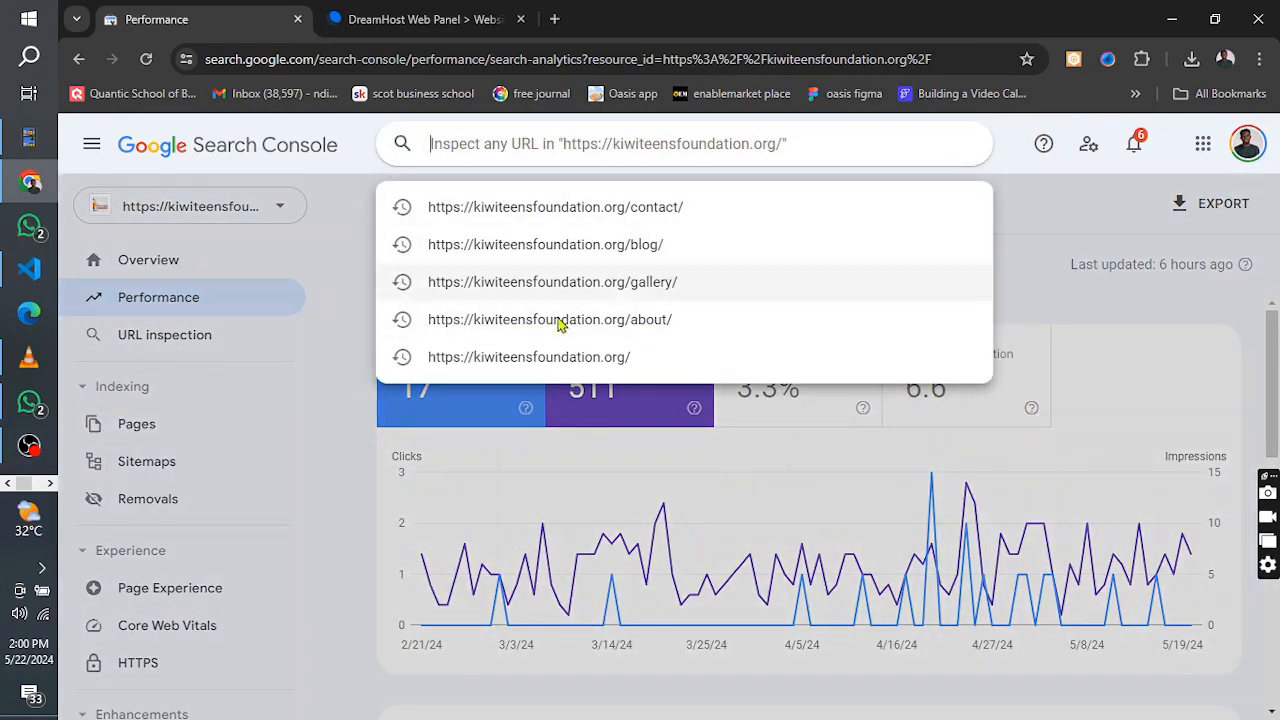
{"action": "left_click", "coordinate": [533, 298]}
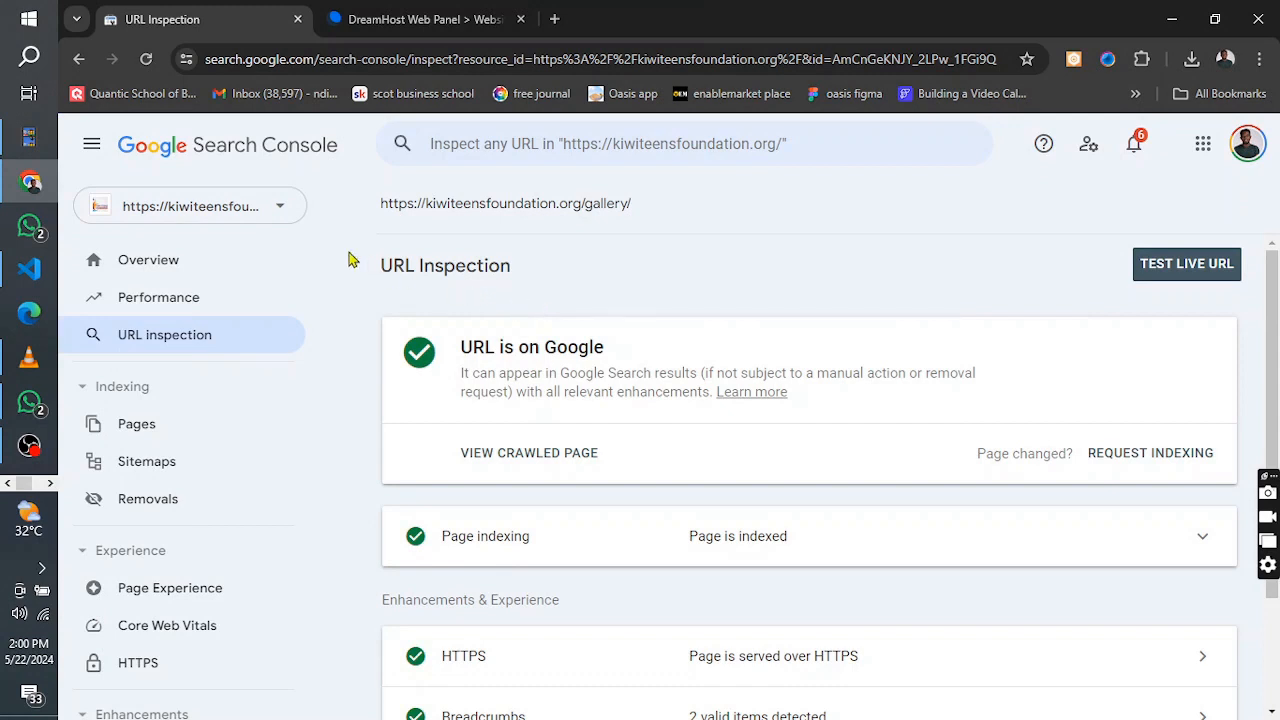
Check the list of available properties and the Google accounts that can be used with Search Console
{"action": "left_click", "coordinate": [283, 214]}
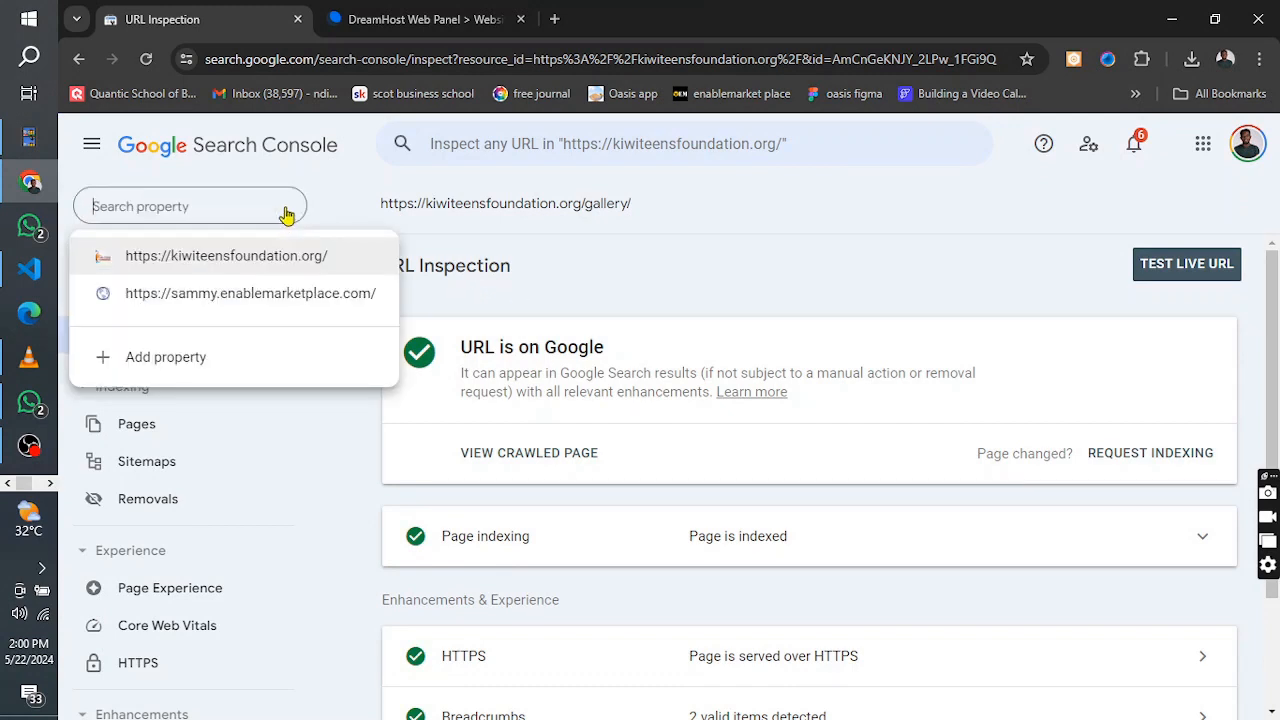
{"action": "left_click", "coordinate": [320, 192]}
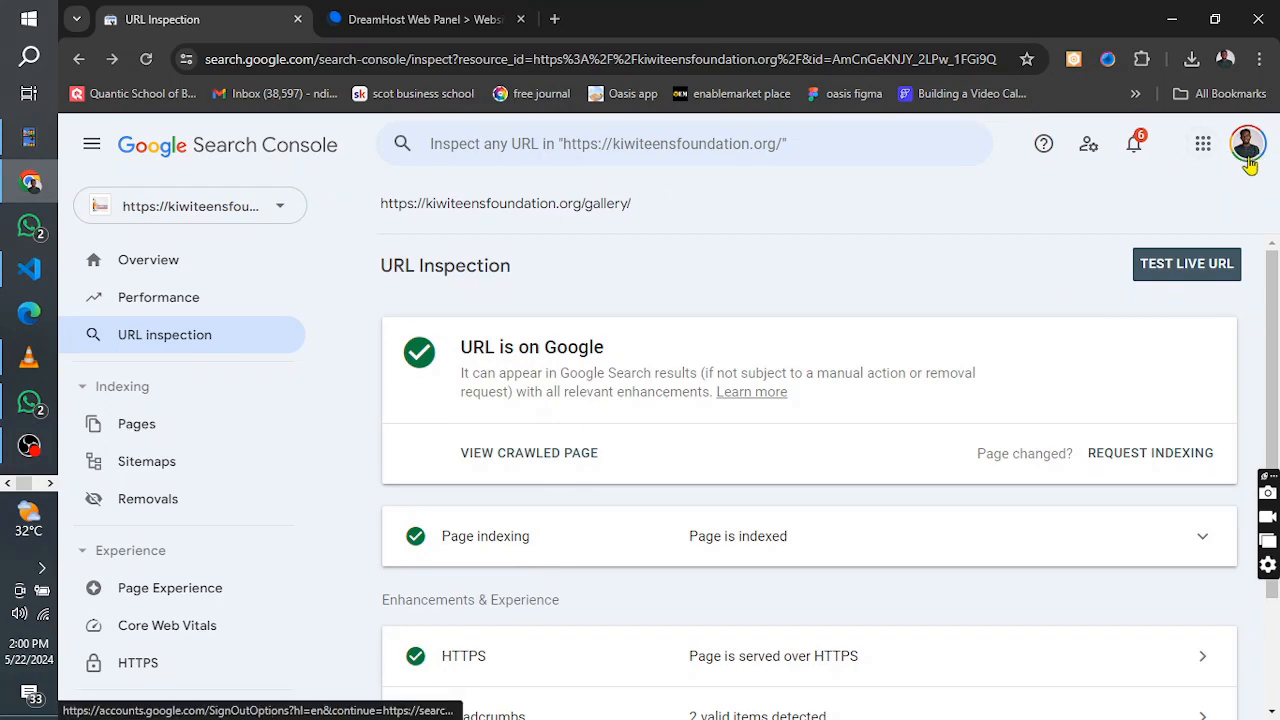
{"action": "left_click", "coordinate": [1247, 147]}
{"action": "scroll", "coordinate": [1100, 437], "scroll_direction": "down", "scroll_amount": 5}
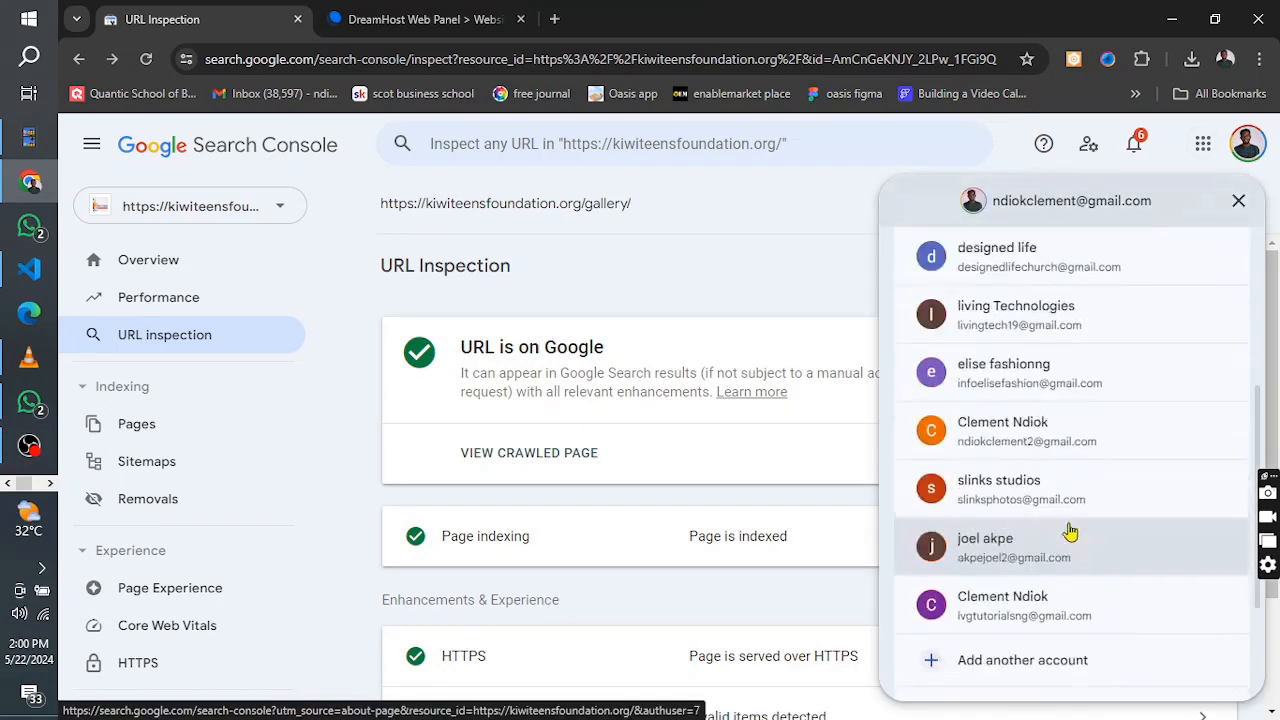
{"action": "scroll", "coordinate": [966, 594], "scroll_direction": "up", "scroll_amount": 5}
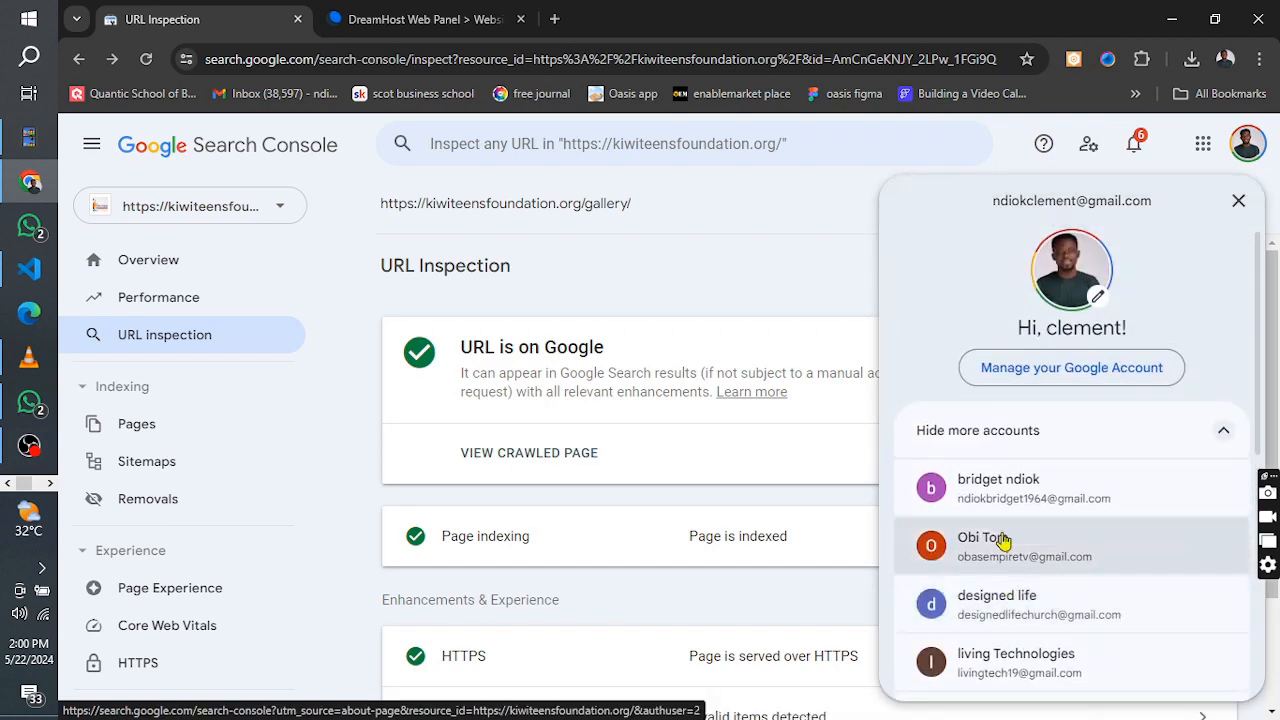
{"action": "left_click", "coordinate": [823, 209]}
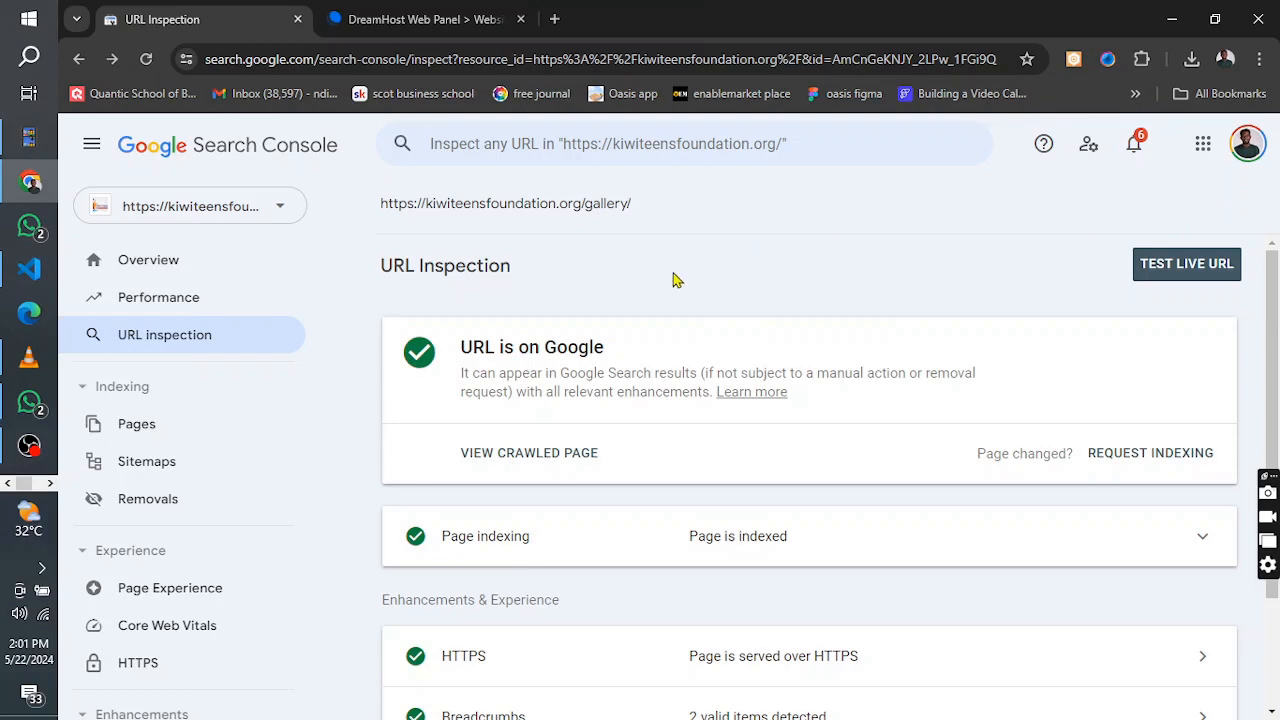
Switch to the DreamHost website list, view the live lvgdigital.cloud page and return to the list
{"action": "left_click", "coordinate": [408, 28]}
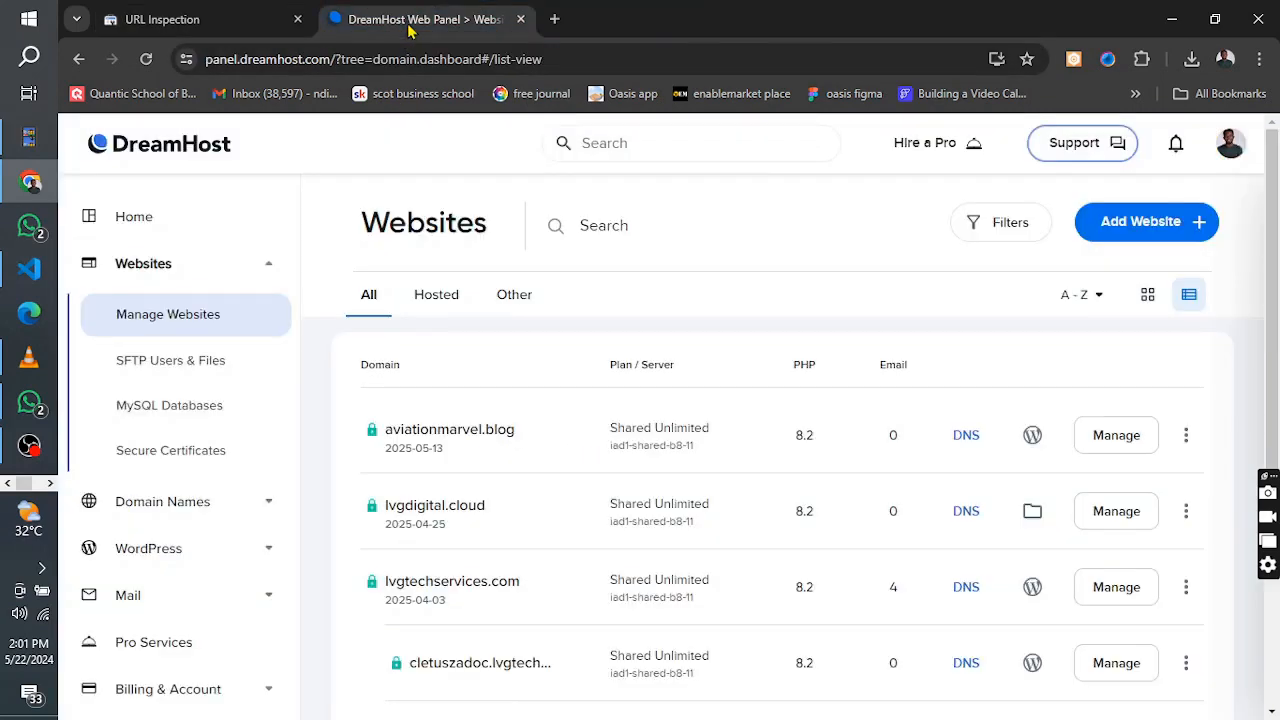
{"action": "left_click", "coordinate": [205, 28]}
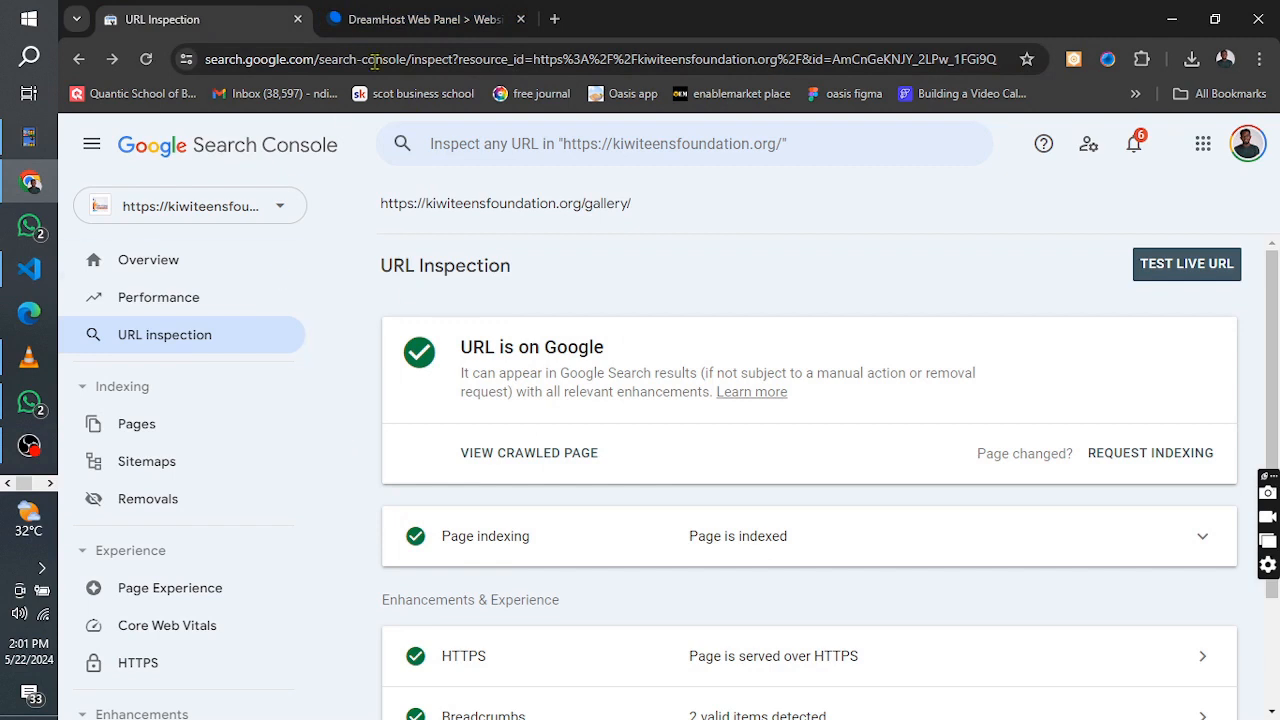
{"action": "left_click", "coordinate": [420, 19]}
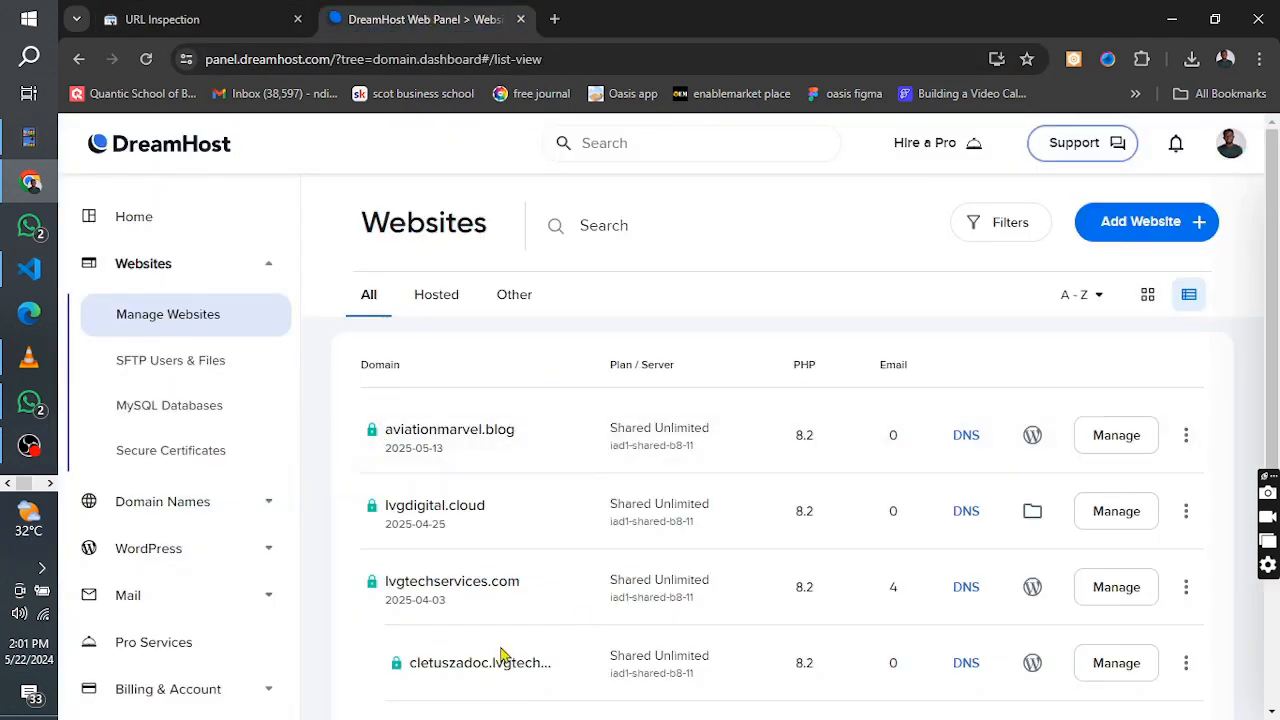
{"action": "left_click", "coordinate": [200, 19]}
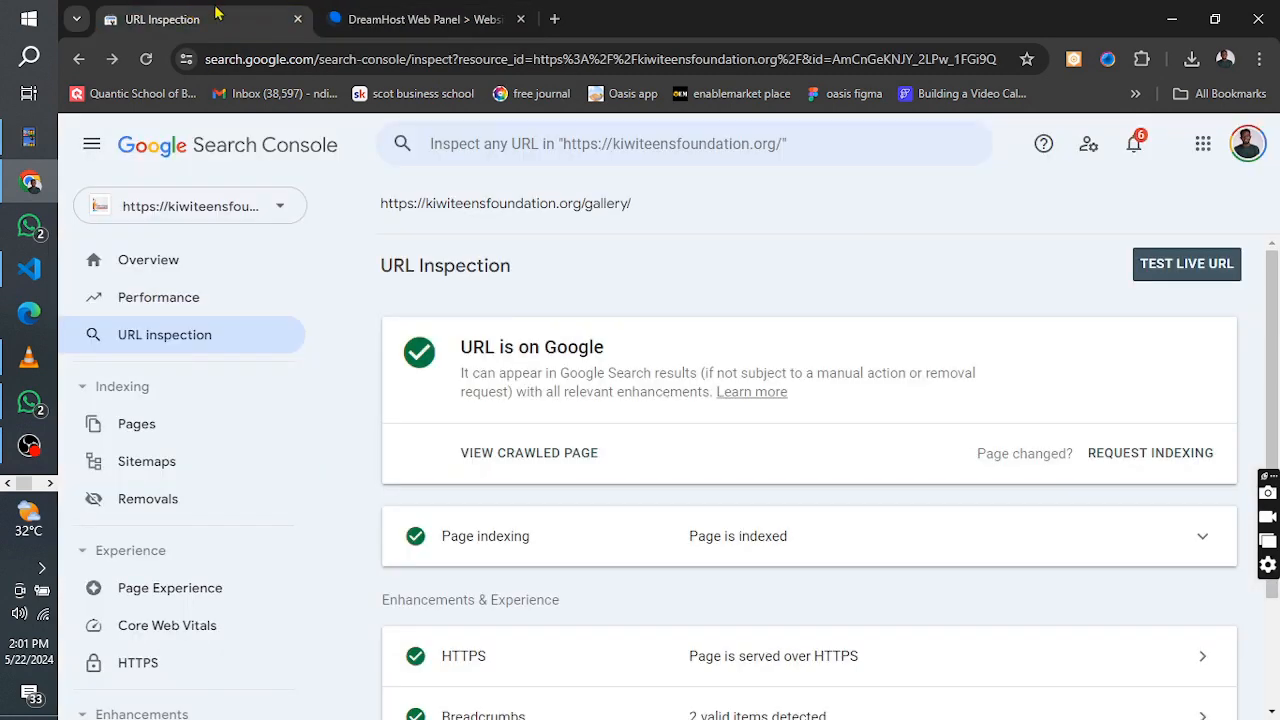
{"action": "left_click", "coordinate": [405, 15]}
{"action": "left_click", "coordinate": [197, 12]}
{"action": "left_click", "coordinate": [400, 19]}
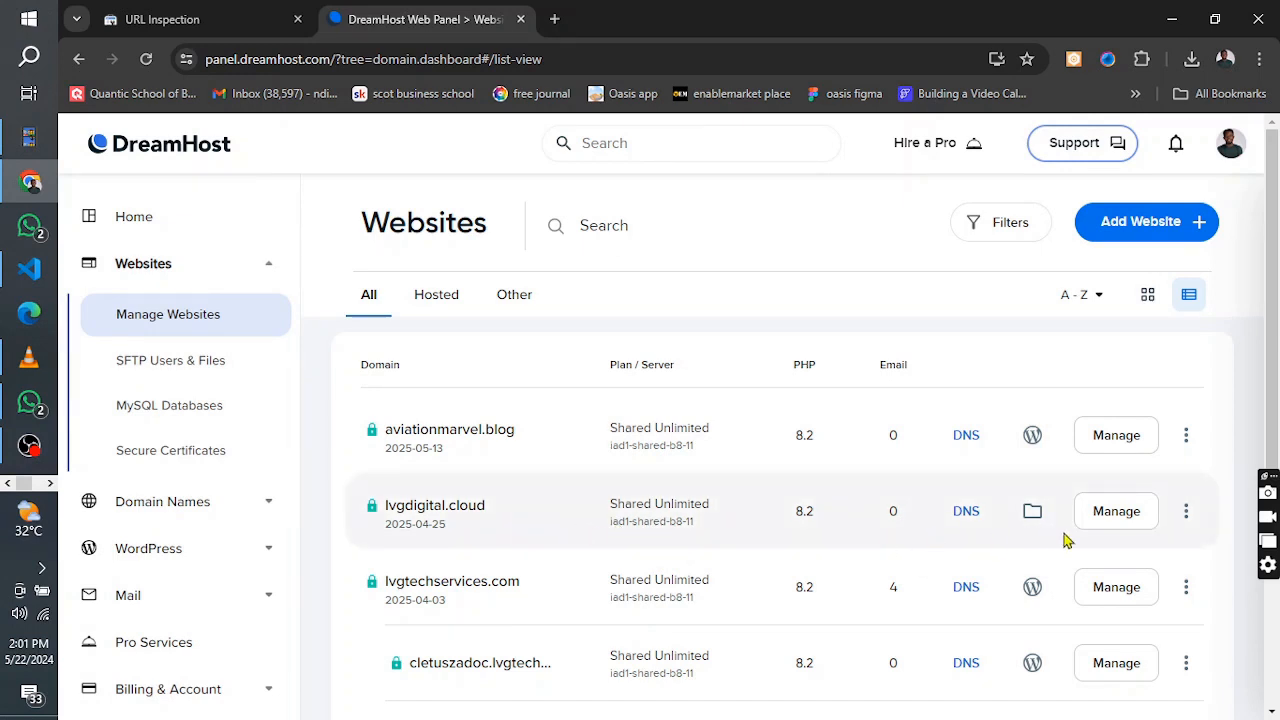
{"action": "left_click", "coordinate": [496, 510]}
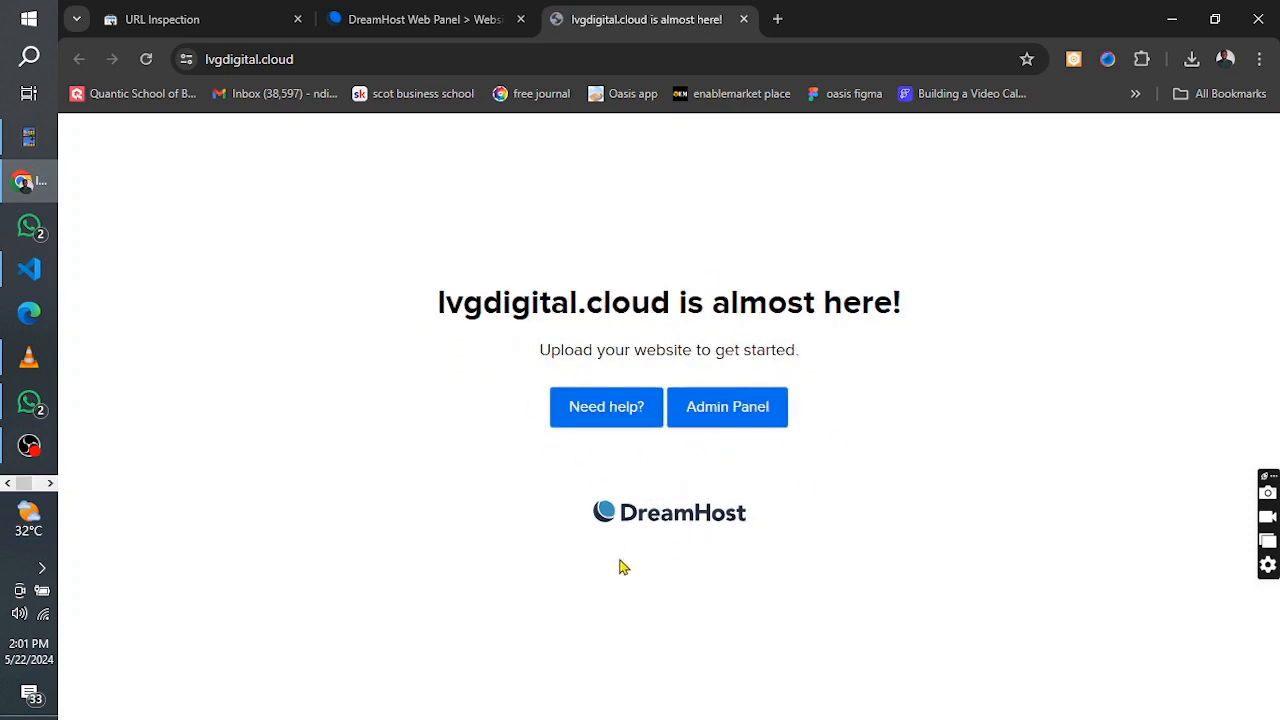
{"action": "left_click", "coordinate": [434, 12]}
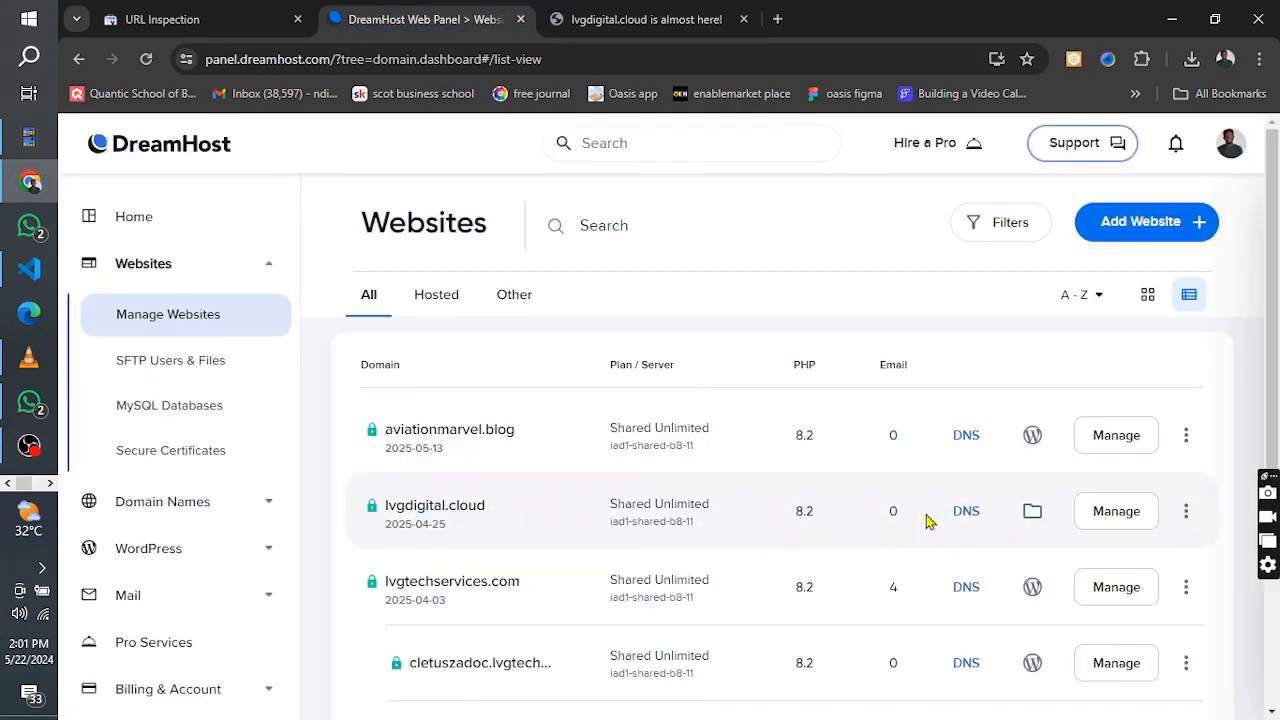
Open the file manager for lvgdigital.cloud from its site management page and enter the lvgdigital.cloud folder
{"action": "left_click", "coordinate": [1127, 518]}
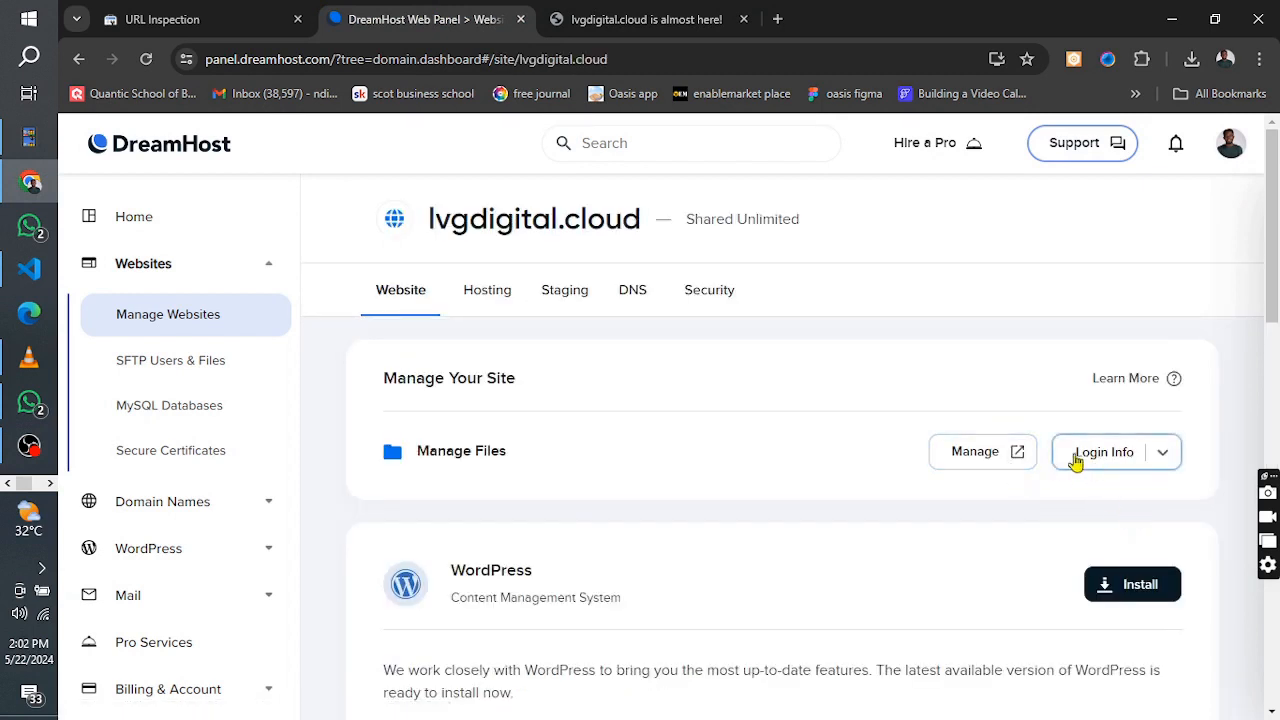
{"action": "left_click", "coordinate": [983, 462]}
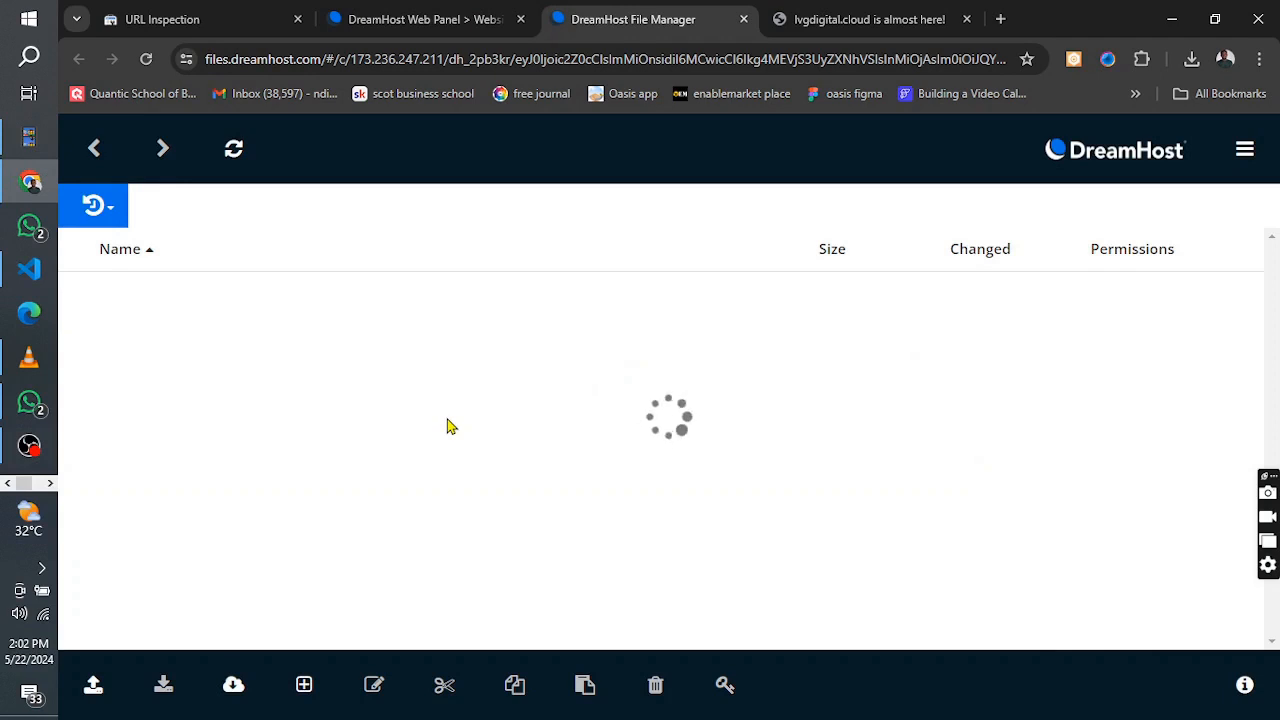
{"action": "scroll", "coordinate": [177, 534], "scroll_direction": "down", "scroll_amount": 1}
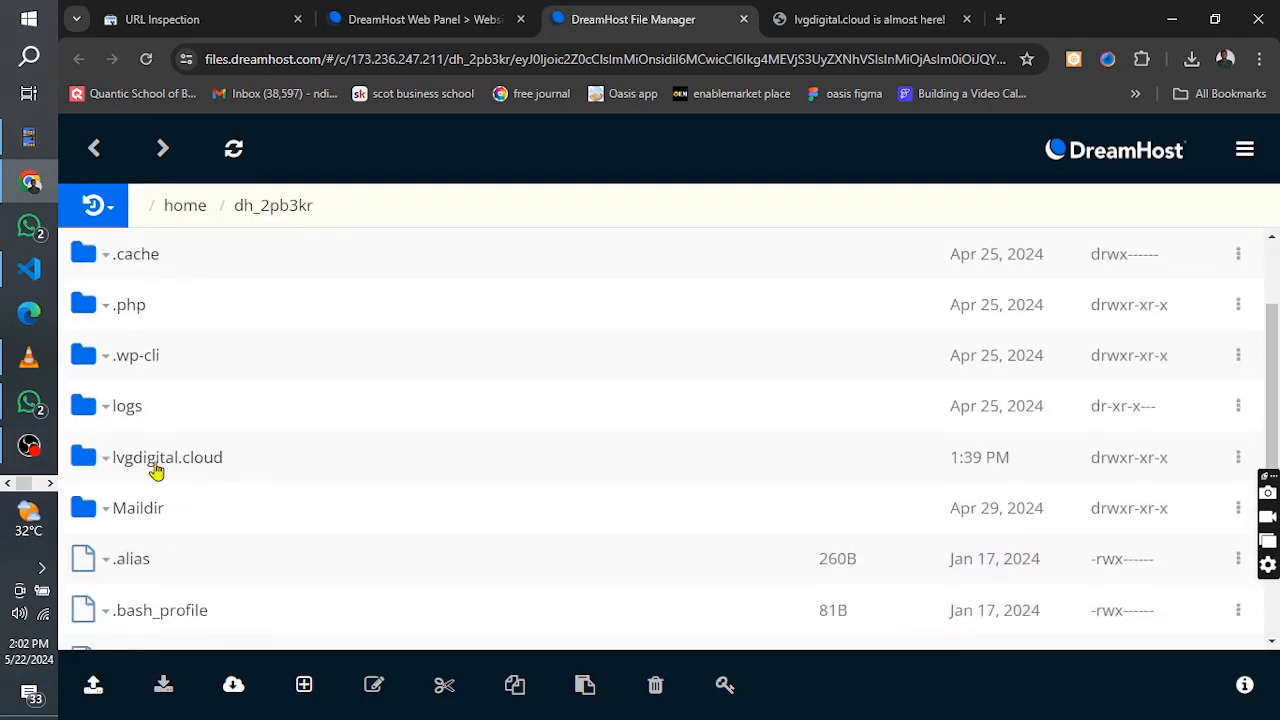
{"action": "left_click", "coordinate": [156, 462]}
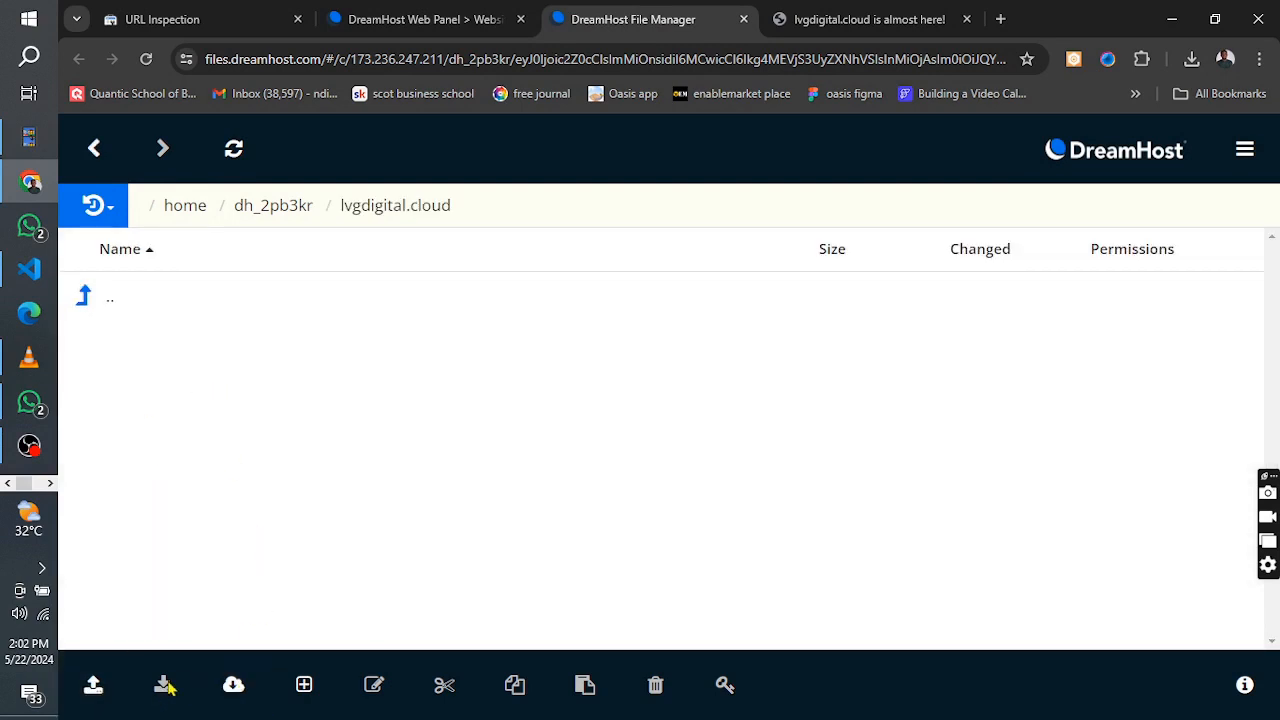
{"action": "left_click", "coordinate": [93, 686]}
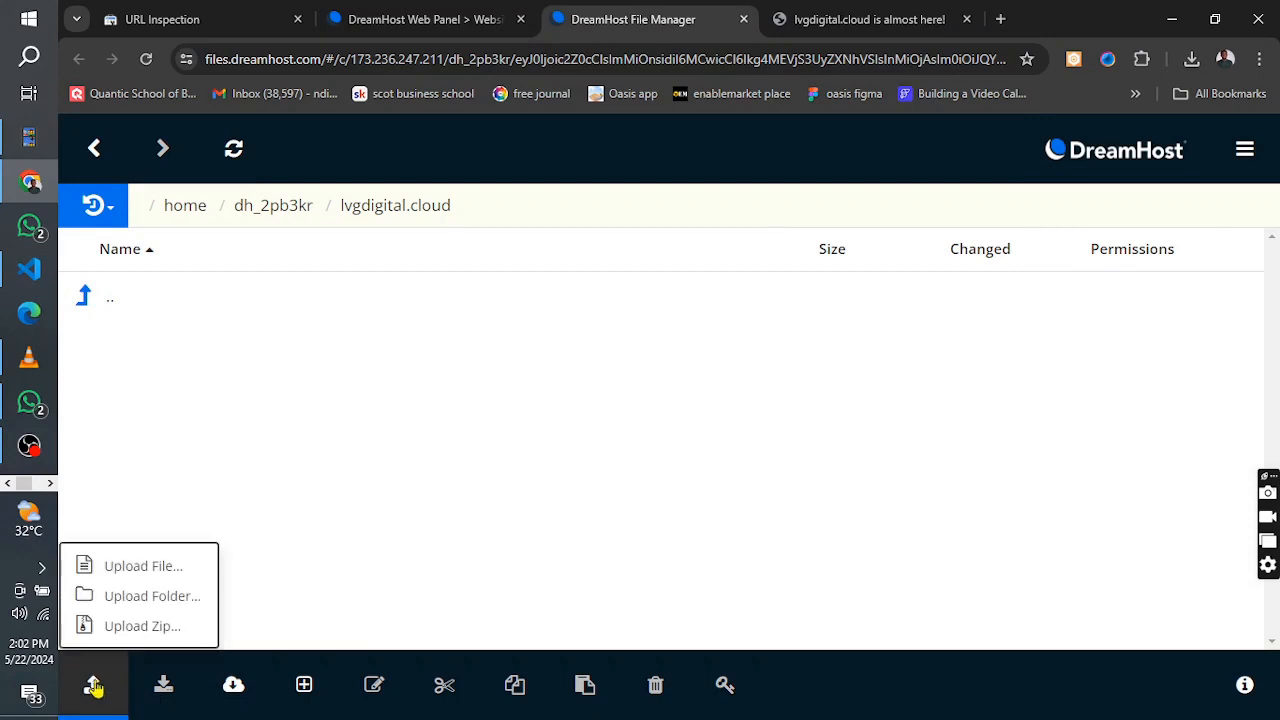
{"action": "left_click", "coordinate": [126, 577]}
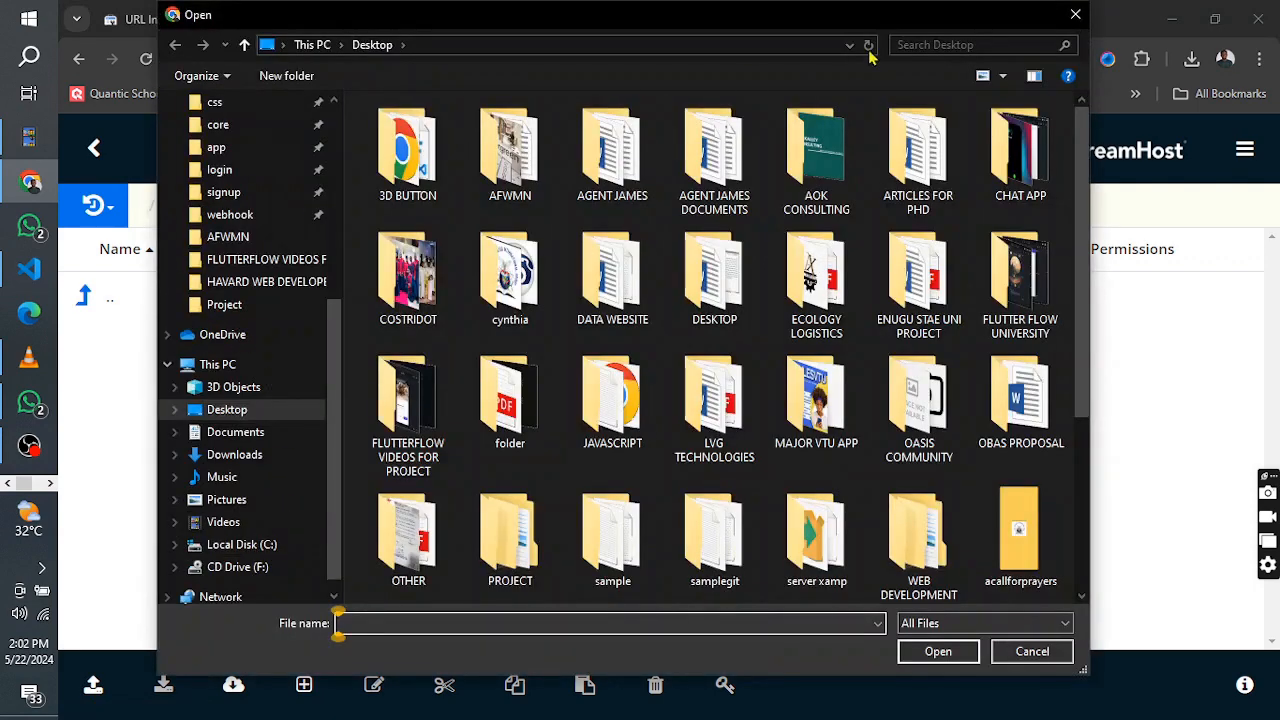
{"action": "left_click", "coordinate": [1075, 14]}
Upload the Project folder, found inside PROJECT on the Desktop, into the lvgdigital.cloud folder and approve the upload
{"action": "left_click", "coordinate": [95, 685]}
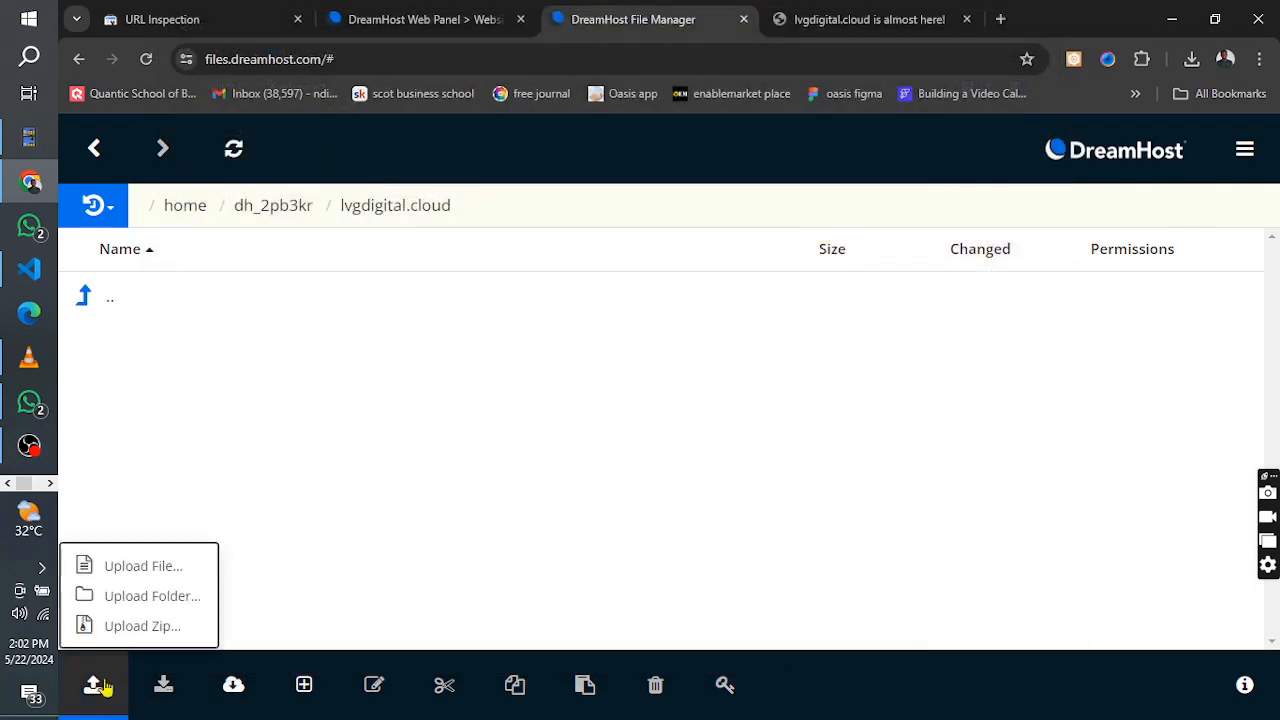
{"action": "left_click", "coordinate": [126, 598]}
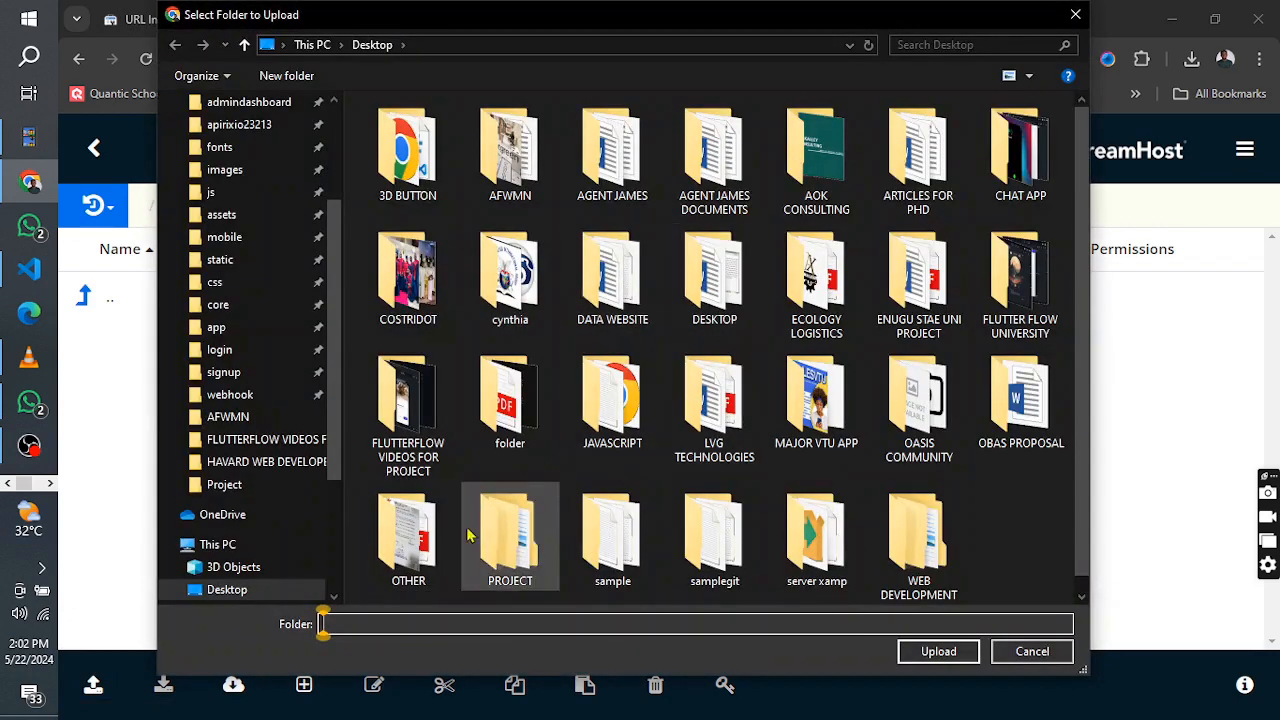
{"action": "double_click", "coordinate": [508, 533]}
{"action": "left_click", "coordinate": [447, 143]}
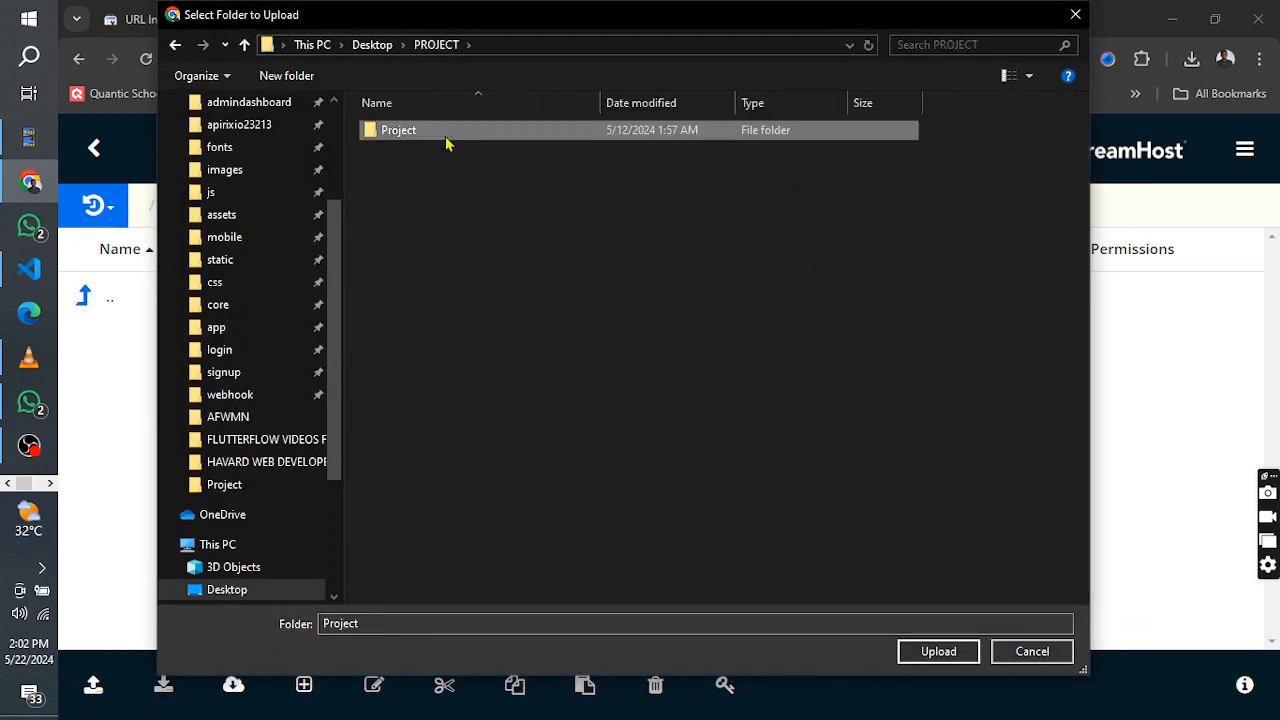
{"action": "left_click", "coordinate": [937, 658]}
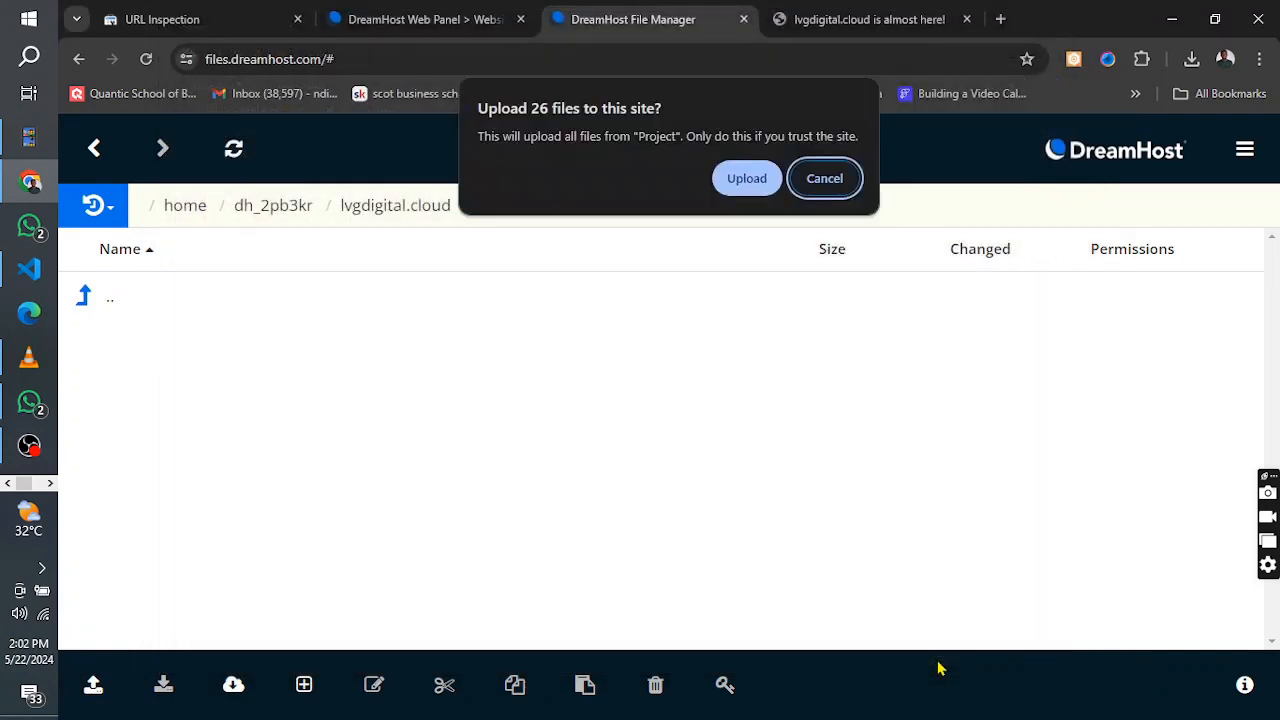
{"action": "left_click", "coordinate": [757, 179]}
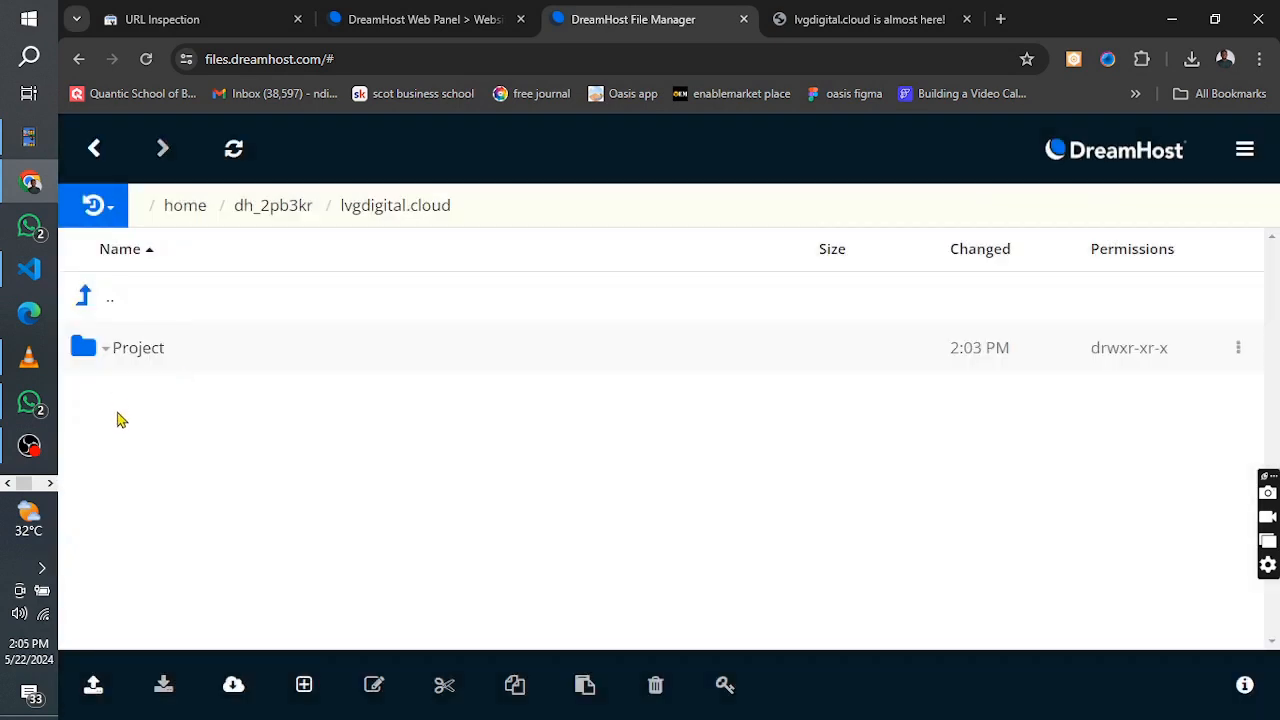
Move all folders and files inside the uploaded Project folder up into the lvgdigital.cloud folder
{"action": "left_click", "coordinate": [130, 358]}
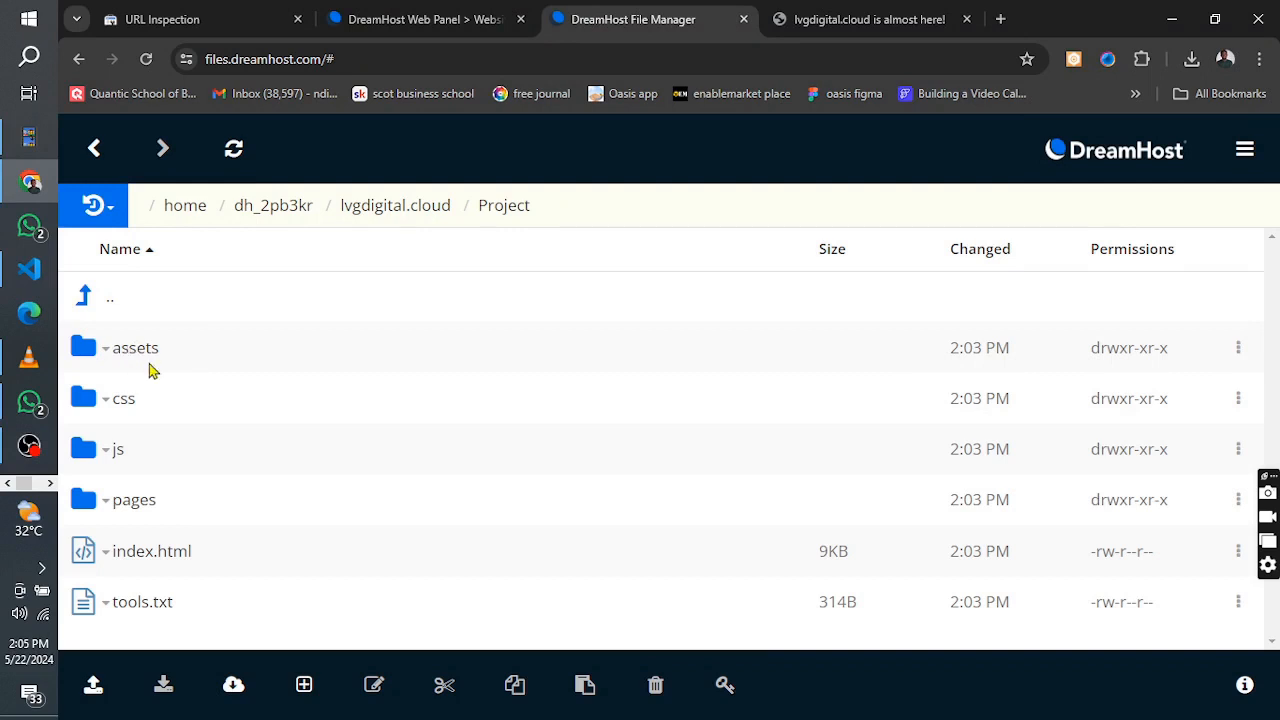
{"action": "left_click_drag", "start_coordinate": [165, 355], "coordinate": [135, 455]}
{"action": "left_click_drag", "start_coordinate": [127, 511], "coordinate": [143, 604]}
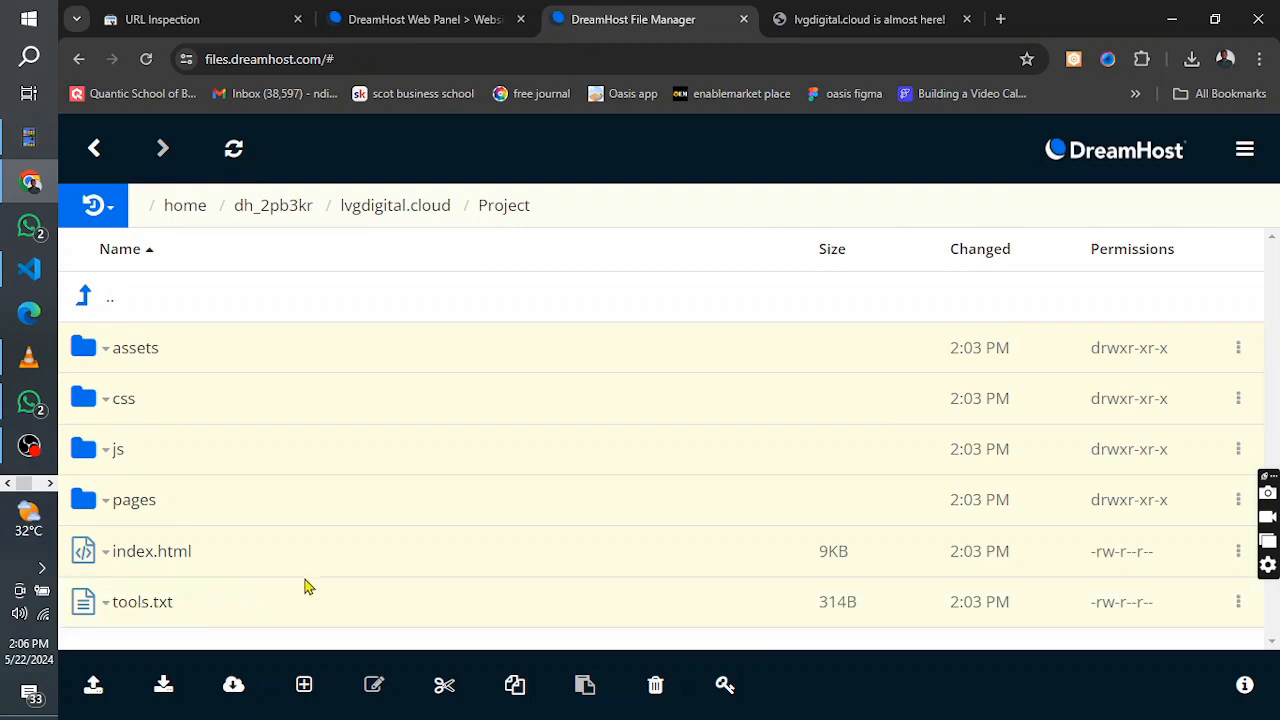
{"action": "left_click", "coordinate": [444, 684]}
{"action": "left_click", "coordinate": [94, 148]}
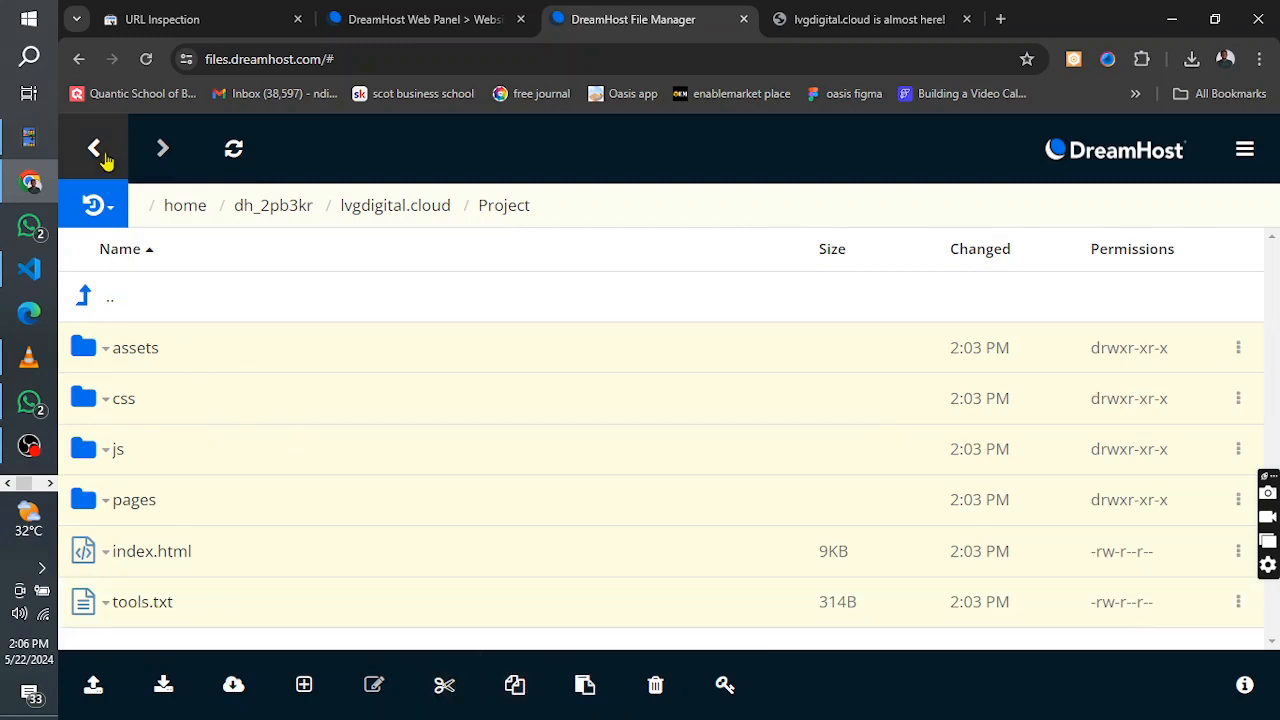
{"action": "right_click", "coordinate": [185, 472]}
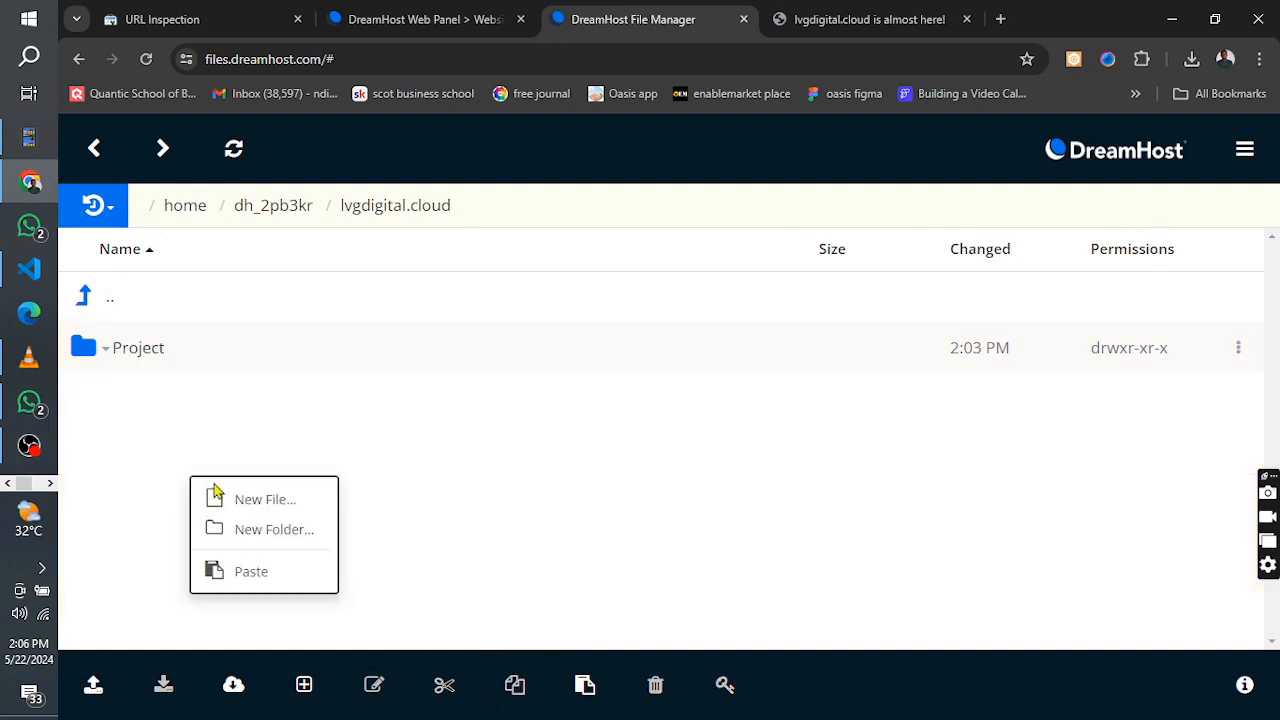
{"action": "left_click", "coordinate": [226, 570]}
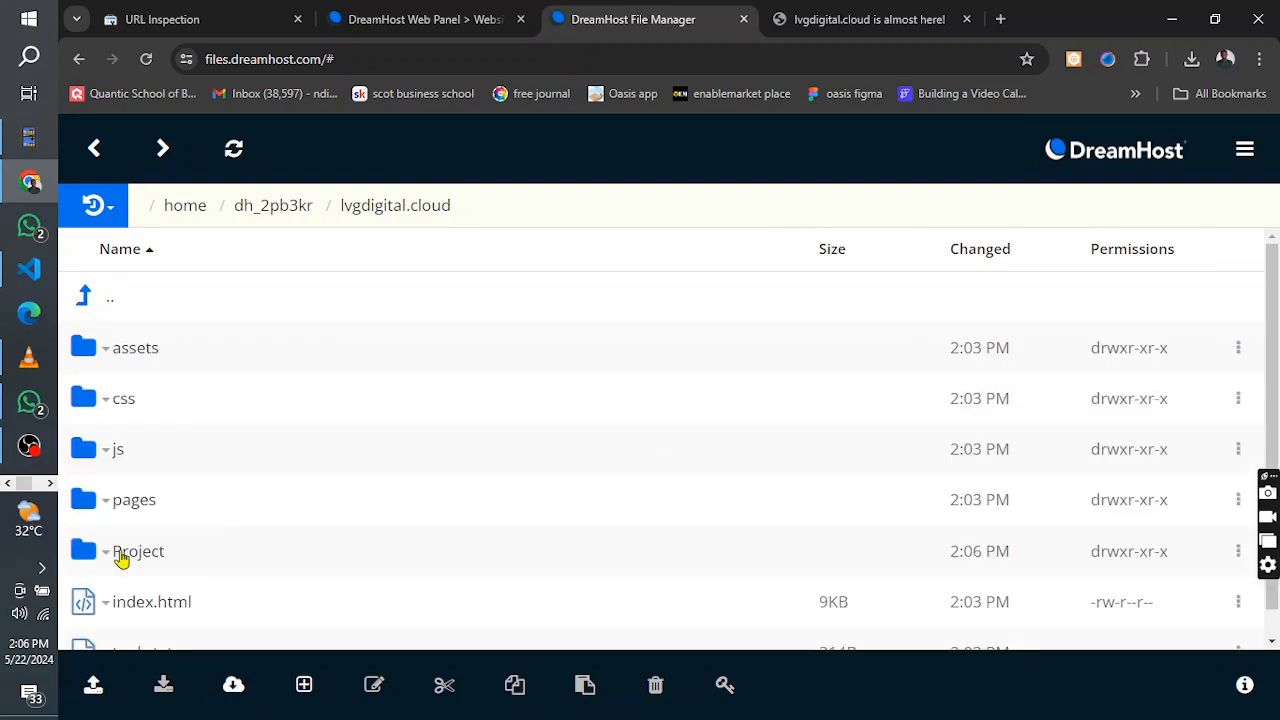
{"action": "right_click", "coordinate": [120, 558]}
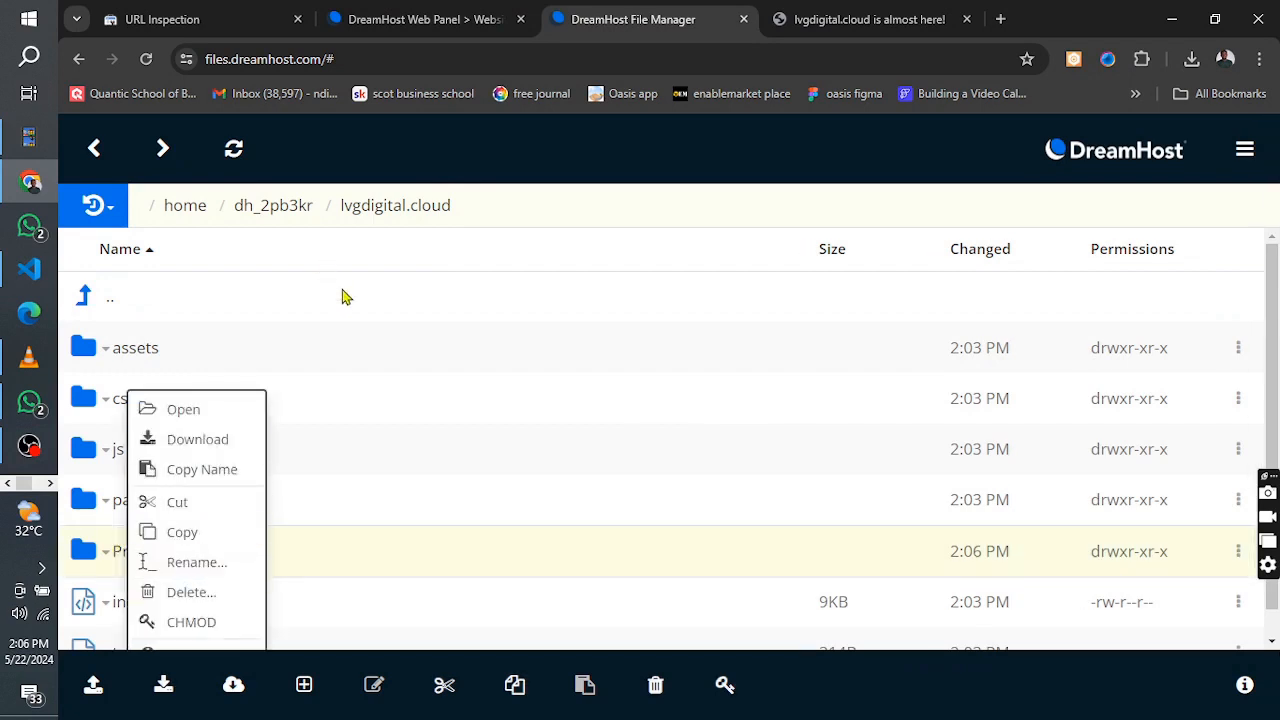
{"action": "left_click", "coordinate": [544, 295]}
Switch to the live lvgdigital.cloud page and reload it to check the uploaded site
{"action": "left_click", "coordinate": [818, 12]}
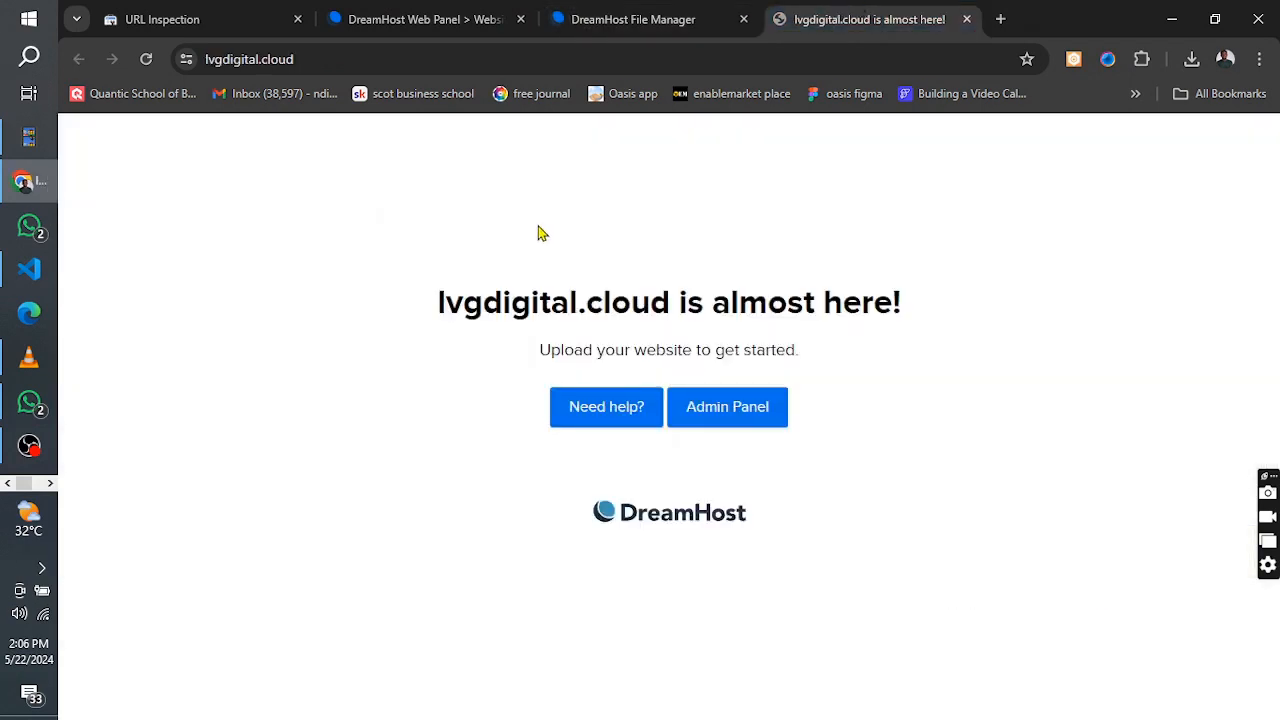
{"action": "left_click", "coordinate": [249, 61]}
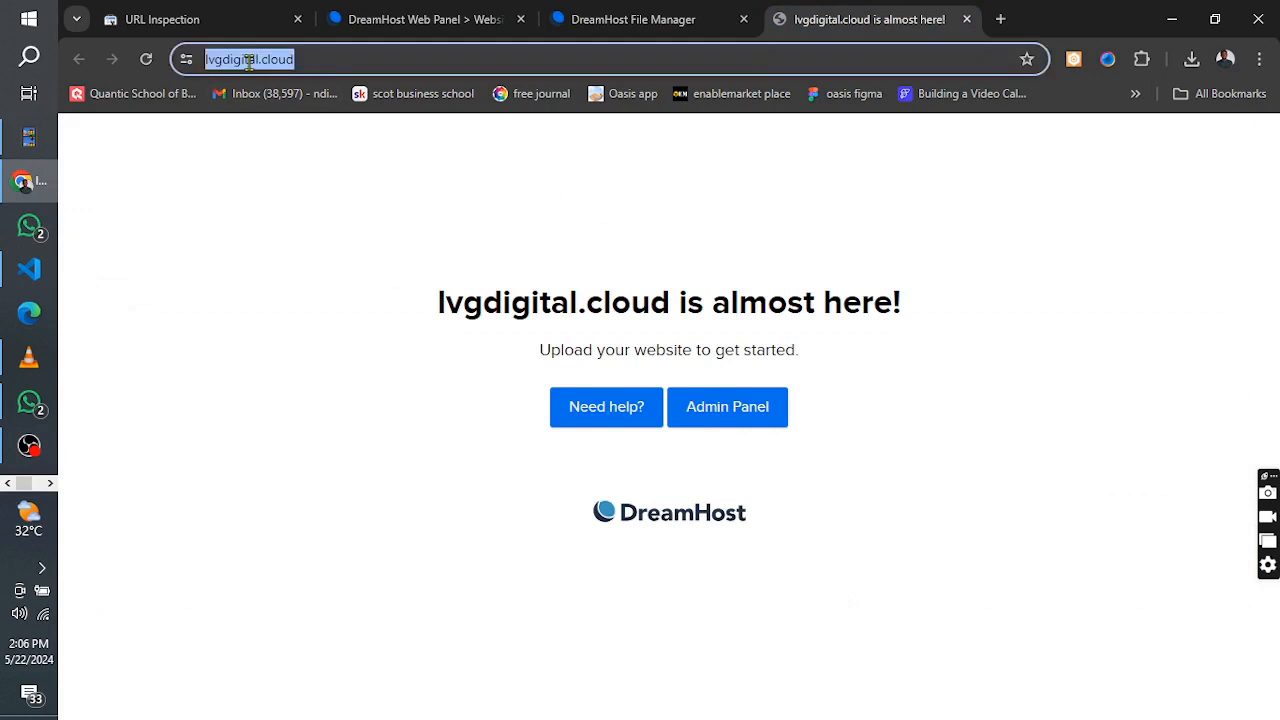
{"action": "key", "text": "Return"}
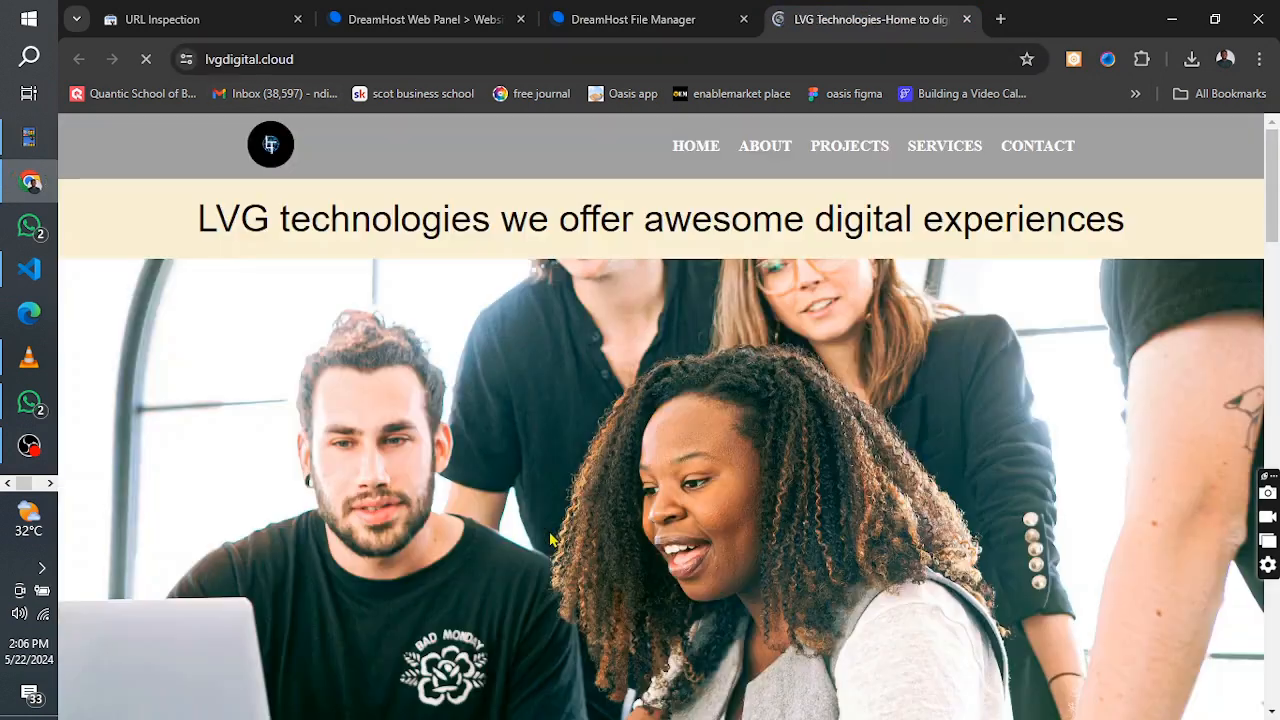
Browse the live site's About and Contact pages and return to its home page
{"action": "left_click", "coordinate": [760, 152]}
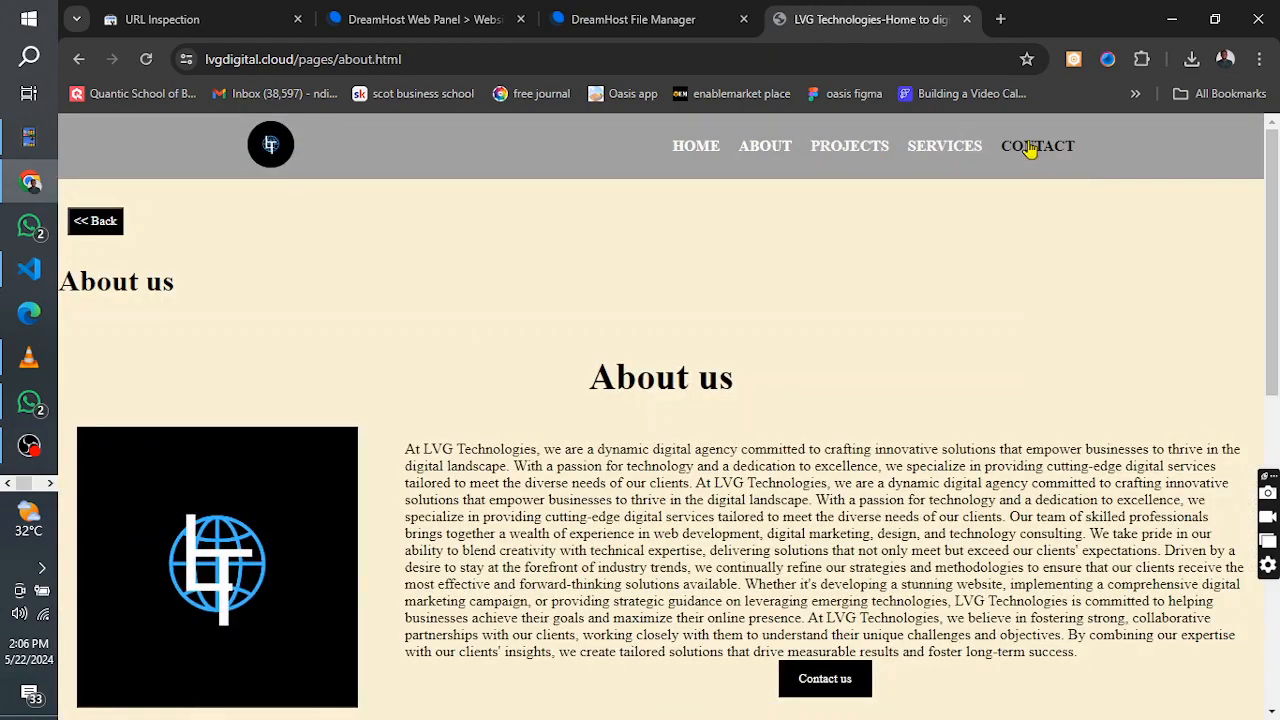
{"action": "left_click", "coordinate": [1010, 150]}
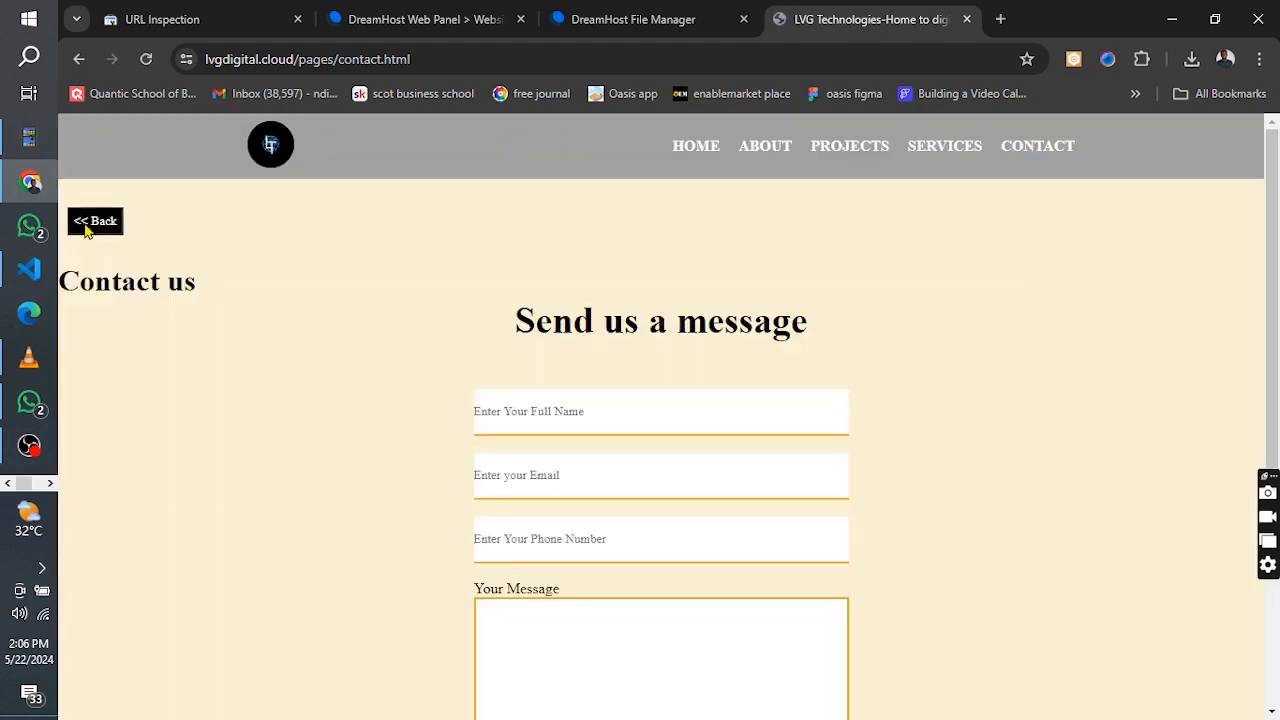
{"action": "left_click", "coordinate": [90, 222]}
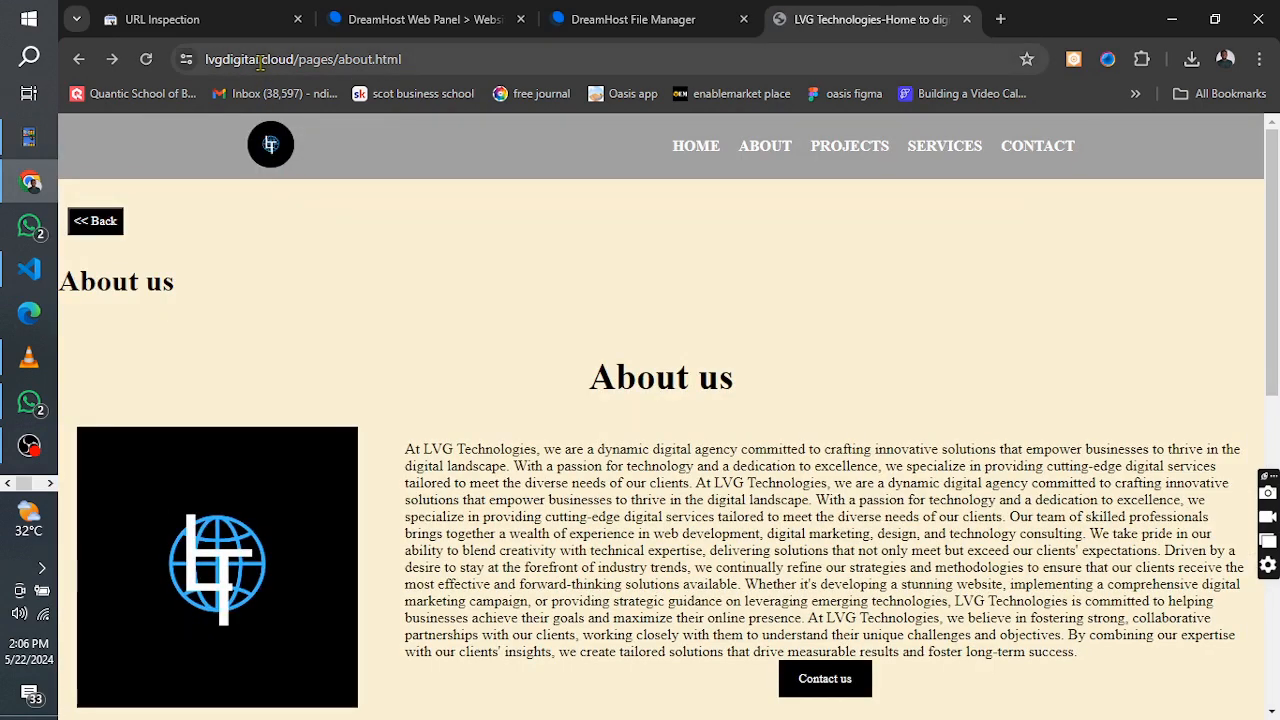
{"action": "left_click", "coordinate": [260, 63]}
{"action": "left_click", "coordinate": [344, 252]}
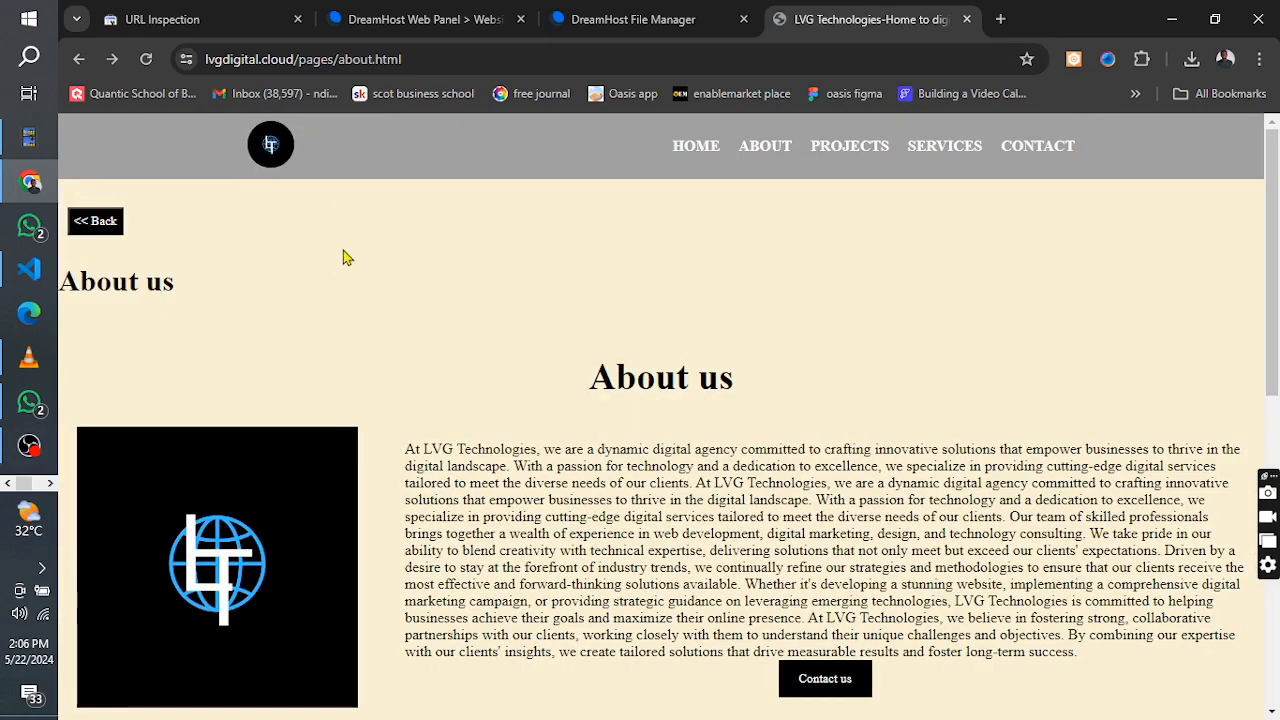
{"action": "left_click", "coordinate": [697, 147]}
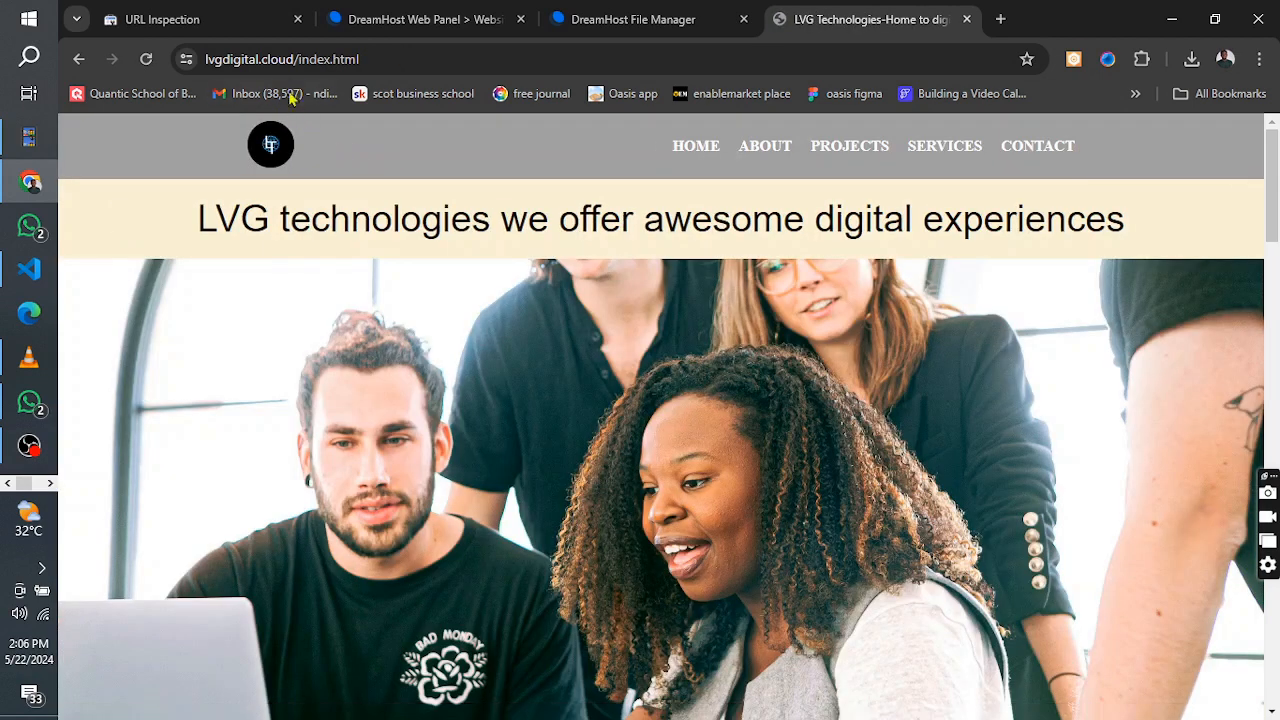
{"action": "left_click", "coordinate": [285, 61]}
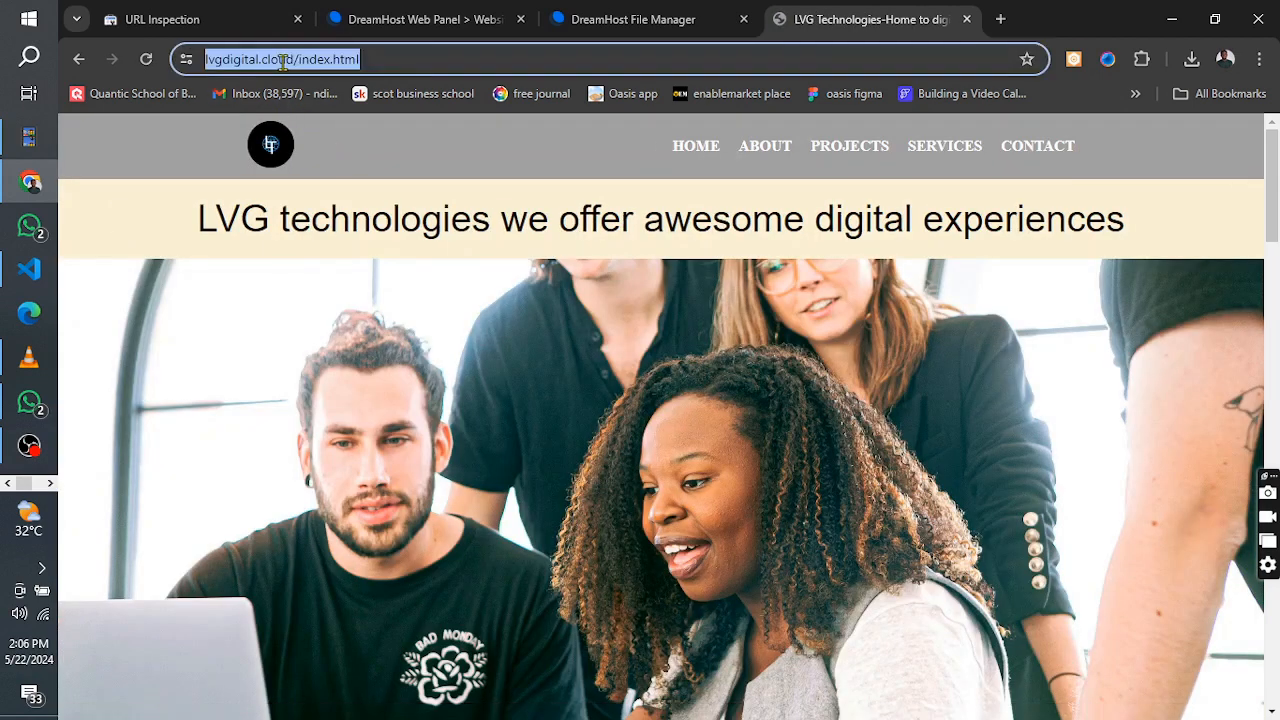
{"action": "key", "text": "End"}
{"action": "key", "text": "BackSpace"}
{"action": "key", "text": "BackSpace"}
{"action": "key", "text": "BackSpace"}
{"action": "key", "text": "BackSpace"}
{"action": "key", "text": "BackSpace"}
{"action": "key", "text": "BackSpace"}
{"action": "key", "text": "BackSpace"}
{"action": "key", "text": "BackSpace"}
{"action": "key", "text": "BackSpace"}
{"action": "key", "text": "BackSpace"}
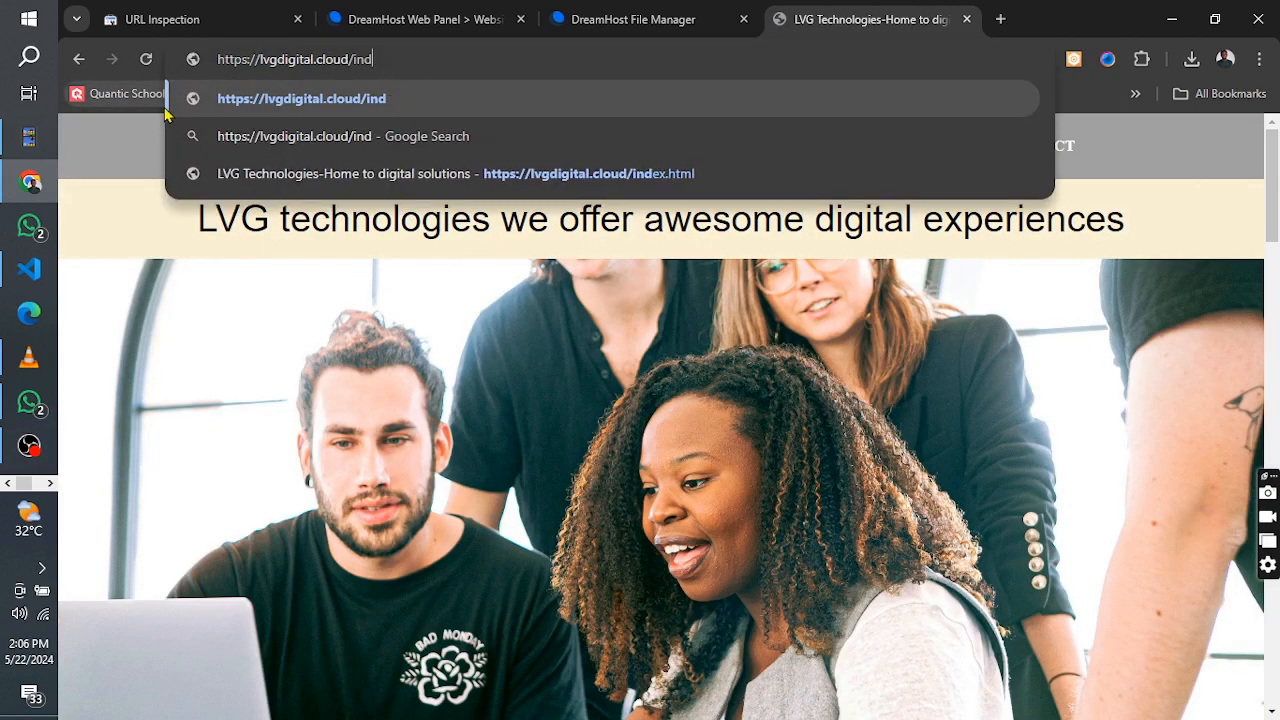
{"action": "key", "text": "ctrl+a"}
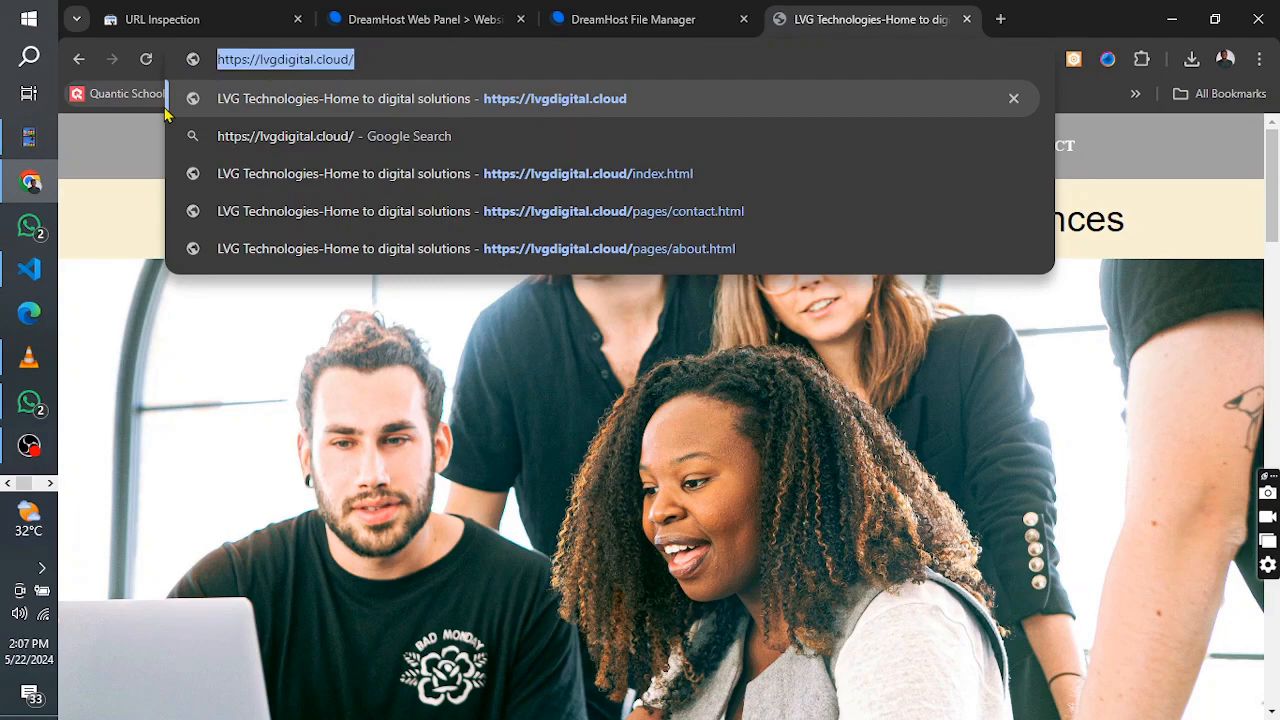
{"action": "left_click", "coordinate": [200, 9]}
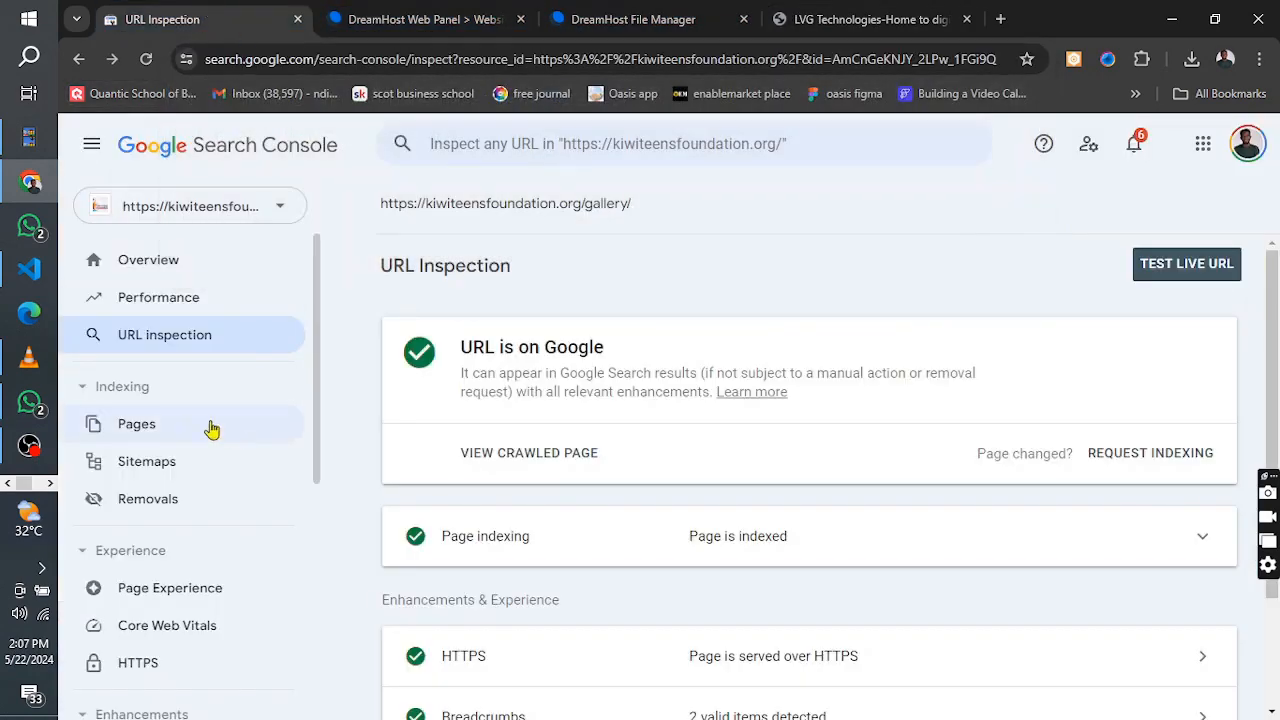
{"action": "left_click", "coordinate": [279, 219]}
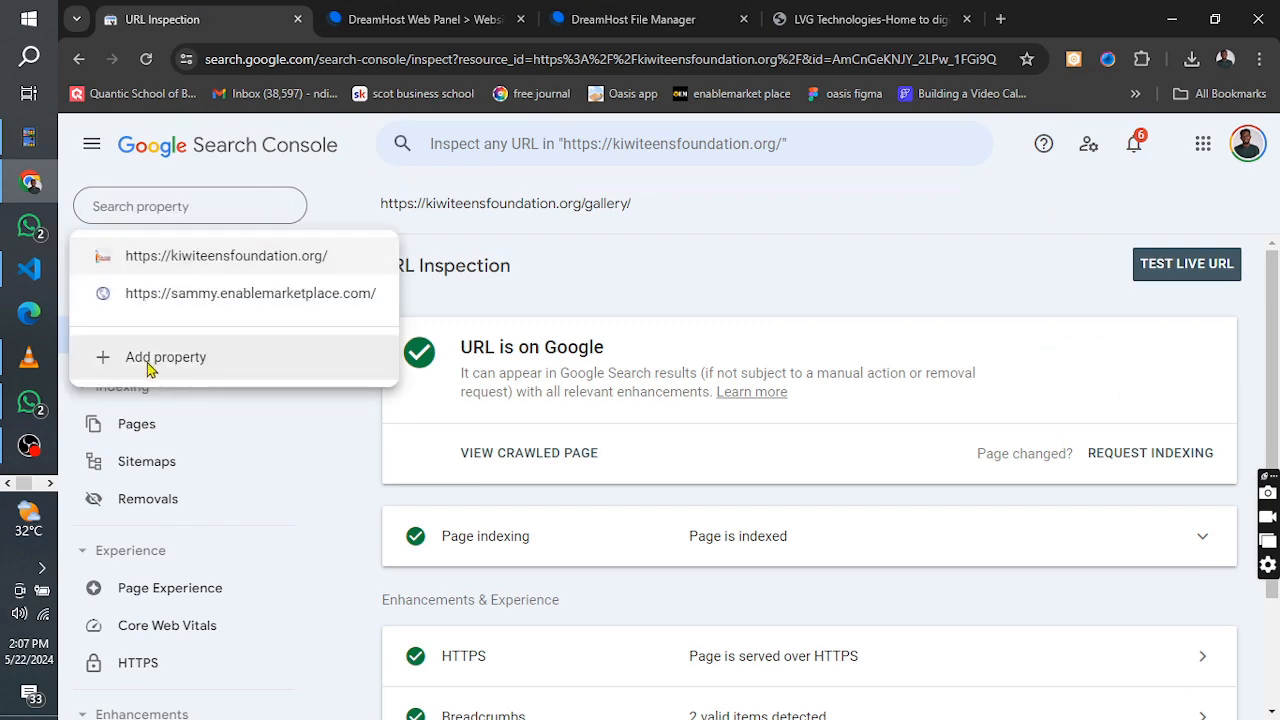
{"action": "left_click", "coordinate": [148, 360]}
{"action": "left_click", "coordinate": [765, 505]}
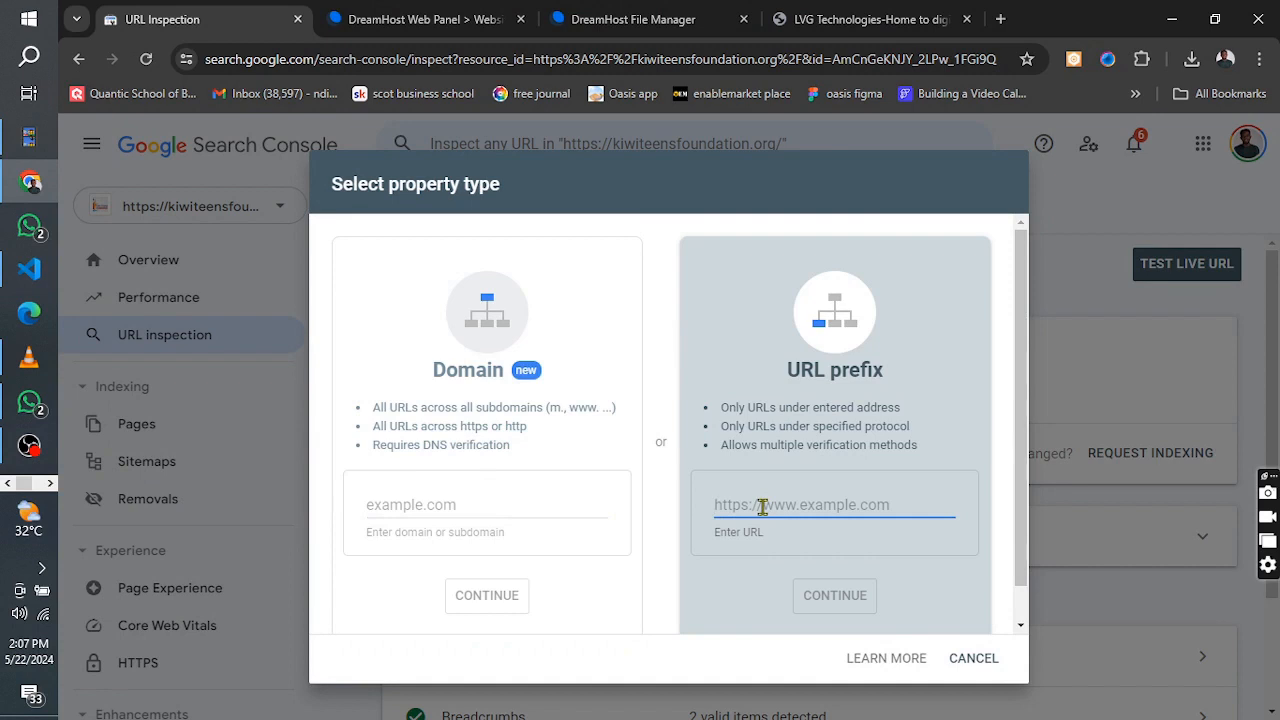
{"action": "key", "text": "ctrl+v"}
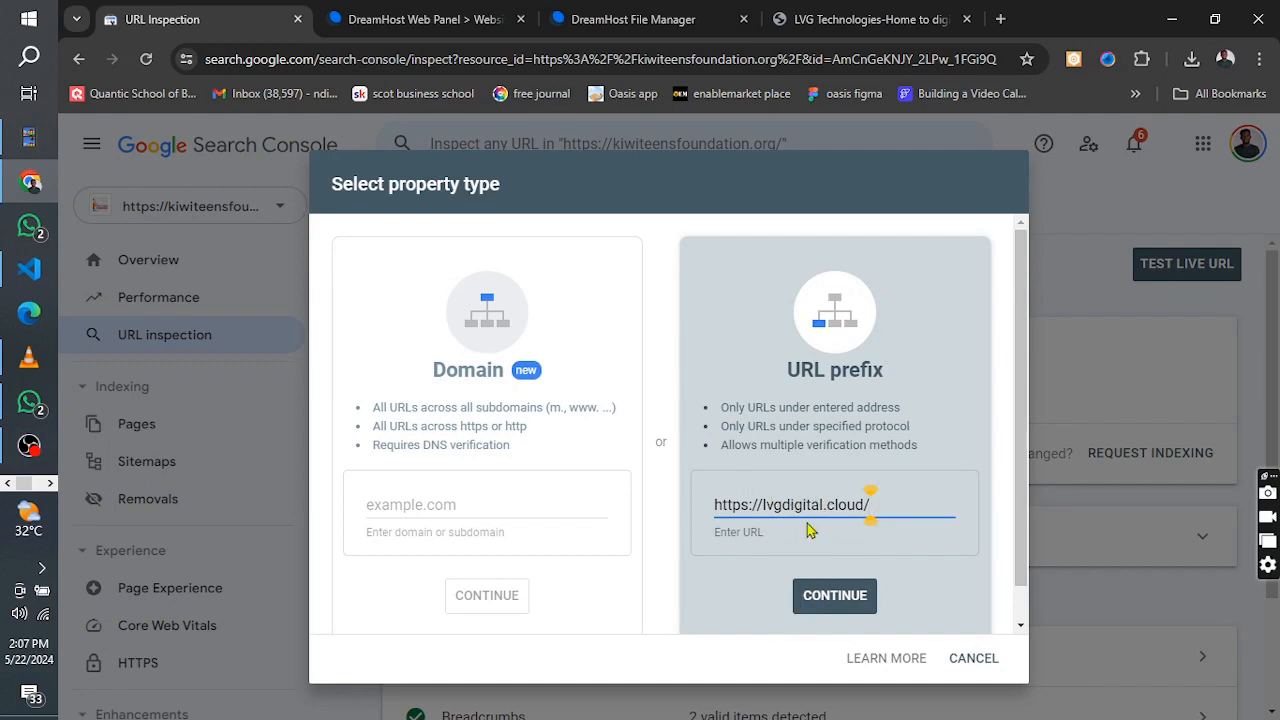
{"action": "left_click", "coordinate": [824, 604]}
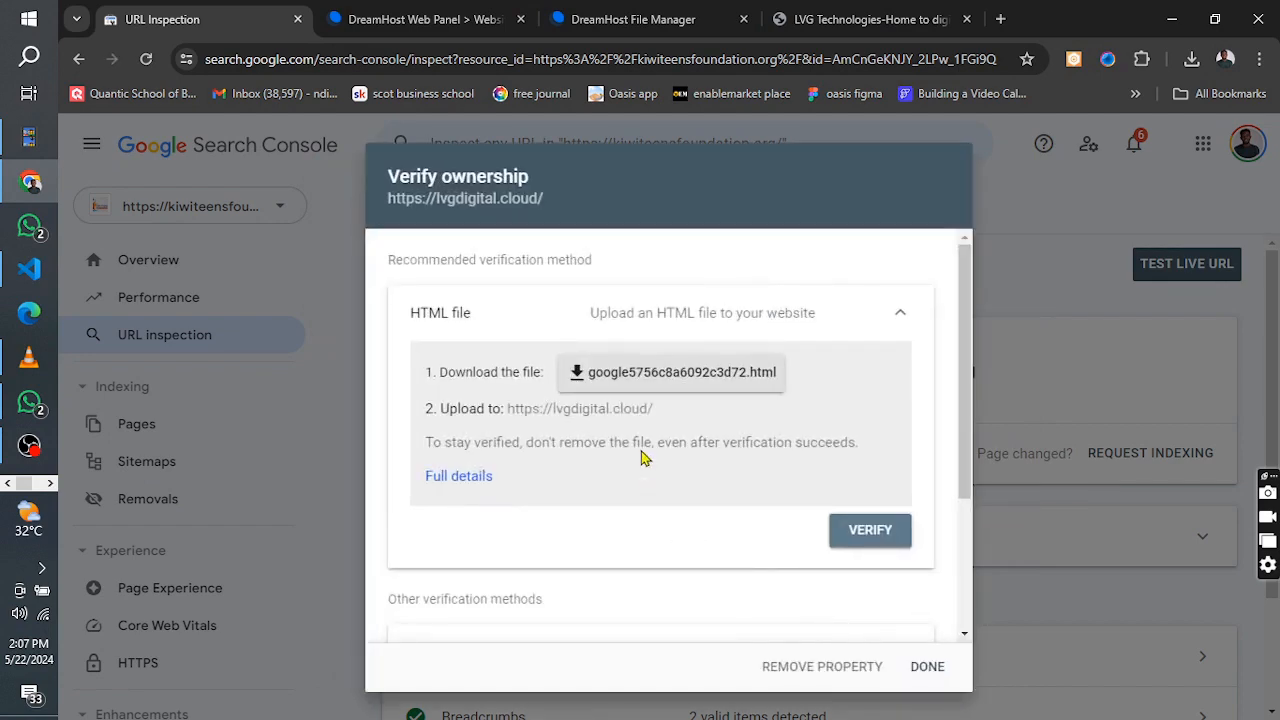
Examine the ownership verification methods for the new property, including the HTML file and HTML tag instructions
{"action": "scroll", "coordinate": [690, 545], "scroll_direction": "down", "scroll_amount": 3}
{"action": "scroll", "coordinate": [860, 422], "scroll_direction": "up", "scroll_amount": 3}
{"action": "left_click", "coordinate": [902, 318]}
{"action": "left_click", "coordinate": [902, 328]}
{"action": "left_click", "coordinate": [897, 315]}
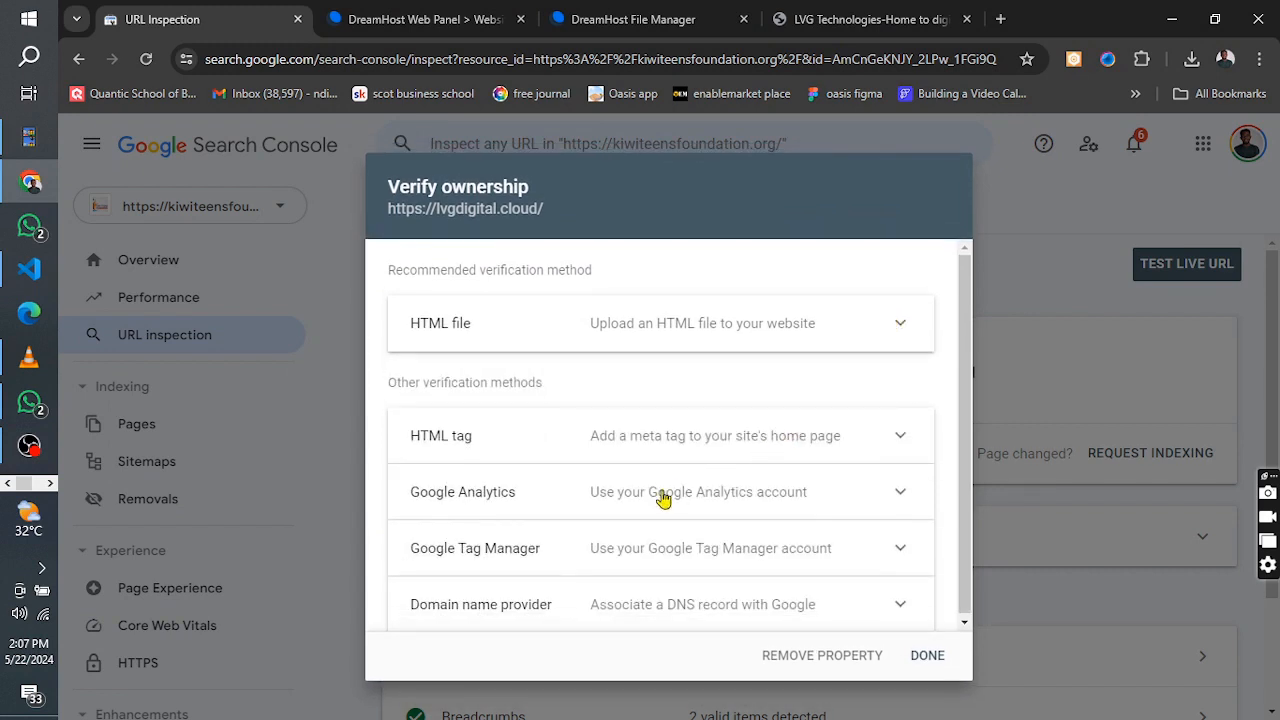
{"action": "left_click", "coordinate": [718, 451]}
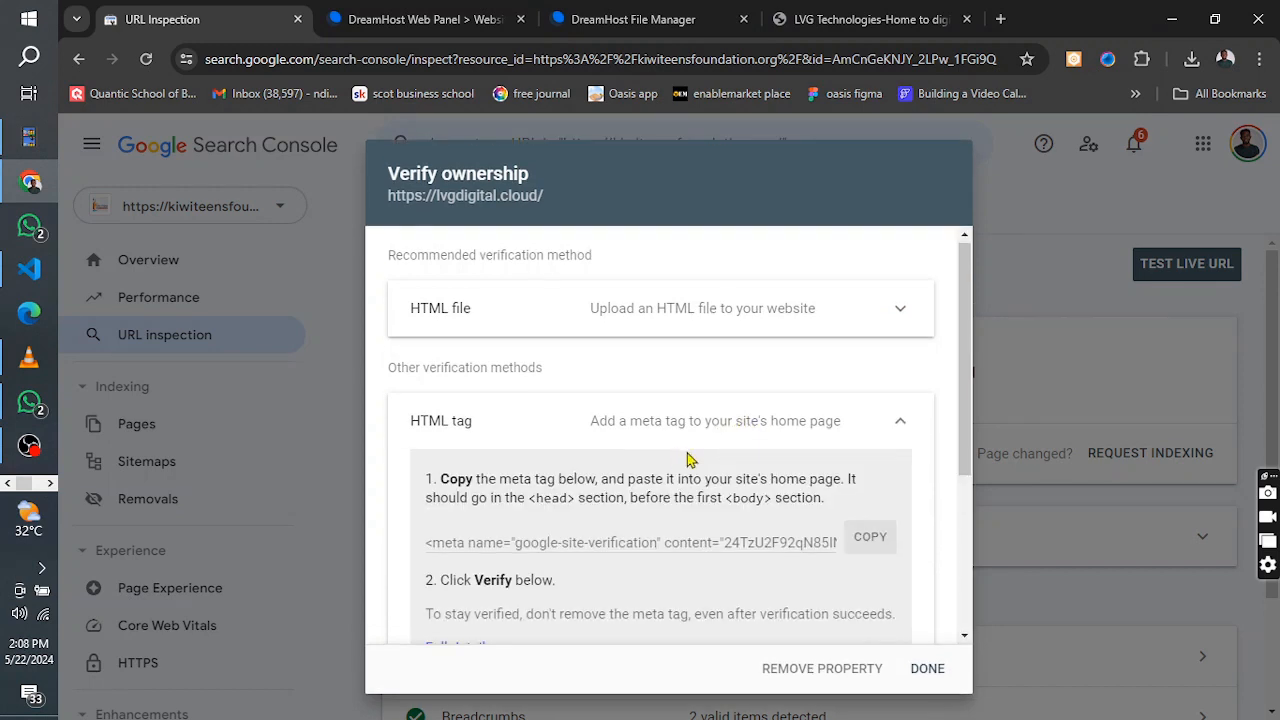
{"action": "scroll", "coordinate": [651, 434], "scroll_direction": "down", "scroll_amount": 2}
{"action": "scroll", "coordinate": [838, 505], "scroll_direction": "up", "scroll_amount": 1}
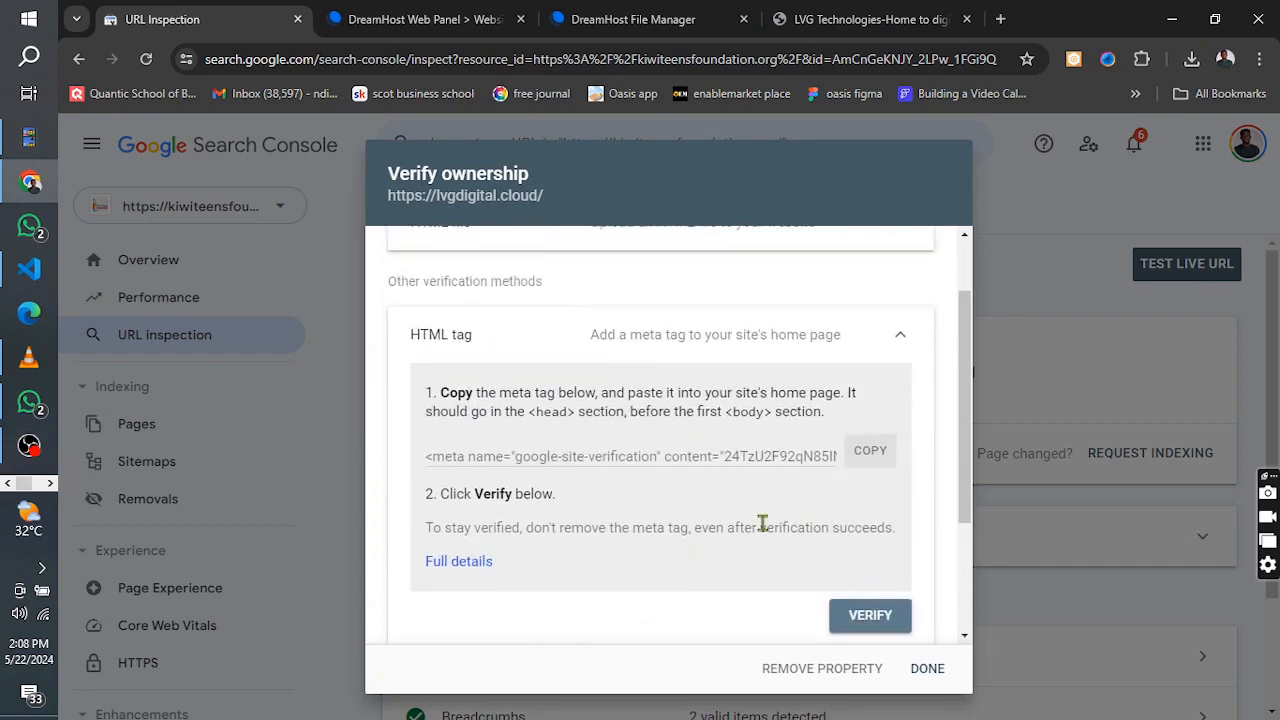
{"action": "scroll", "coordinate": [690, 468], "scroll_direction": "up", "scroll_amount": 2}
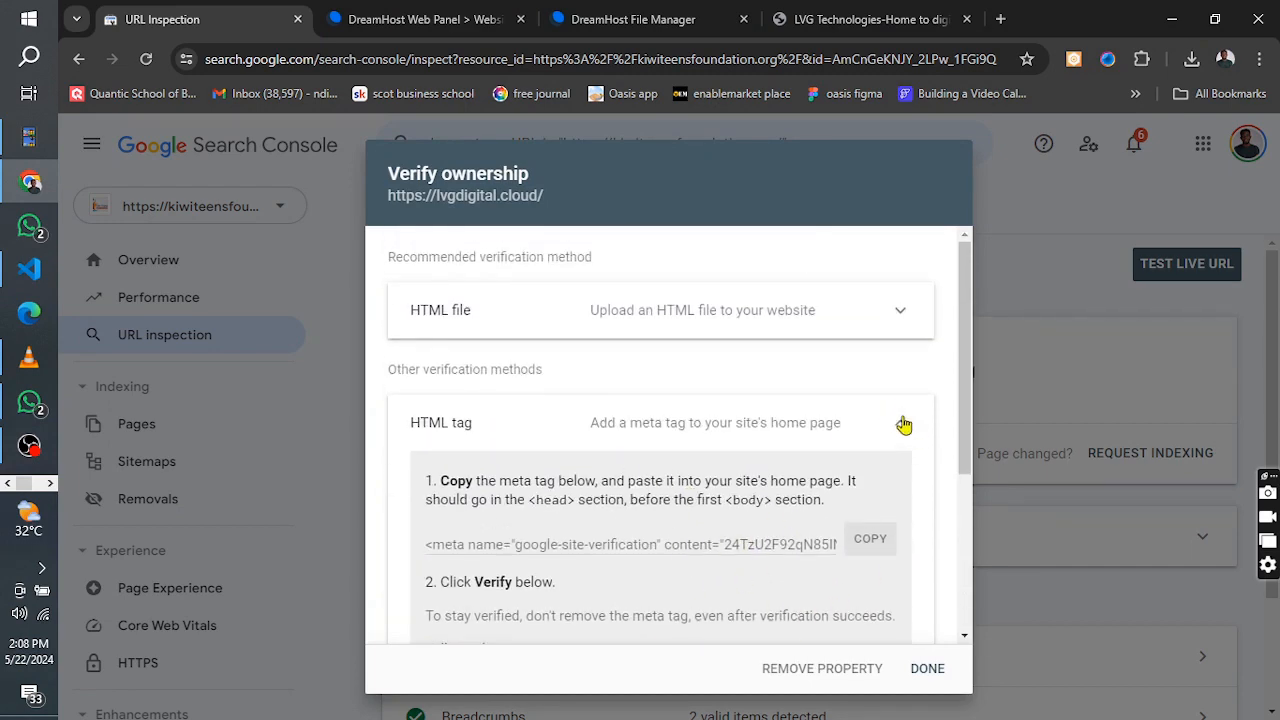
Return to the HTML file verification method and download its verification file
{"action": "left_click", "coordinate": [900, 423]}
{"action": "left_click", "coordinate": [900, 330]}
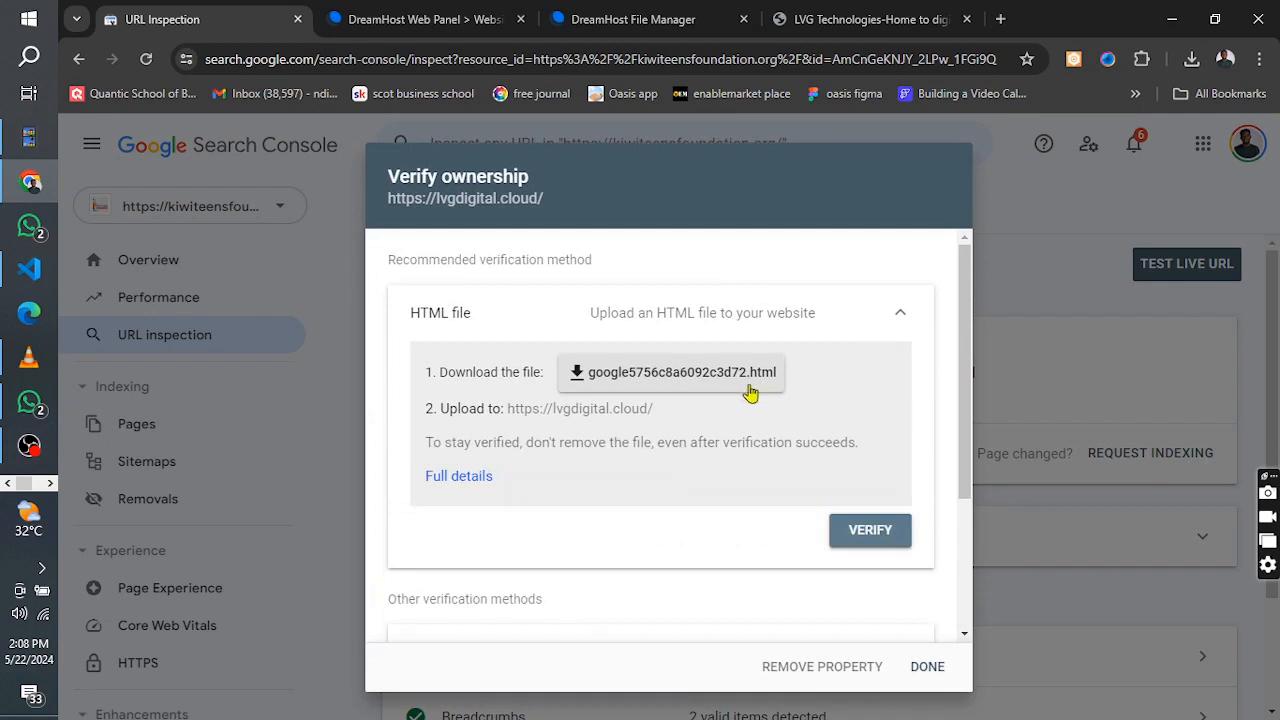
{"action": "left_click", "coordinate": [714, 376]}
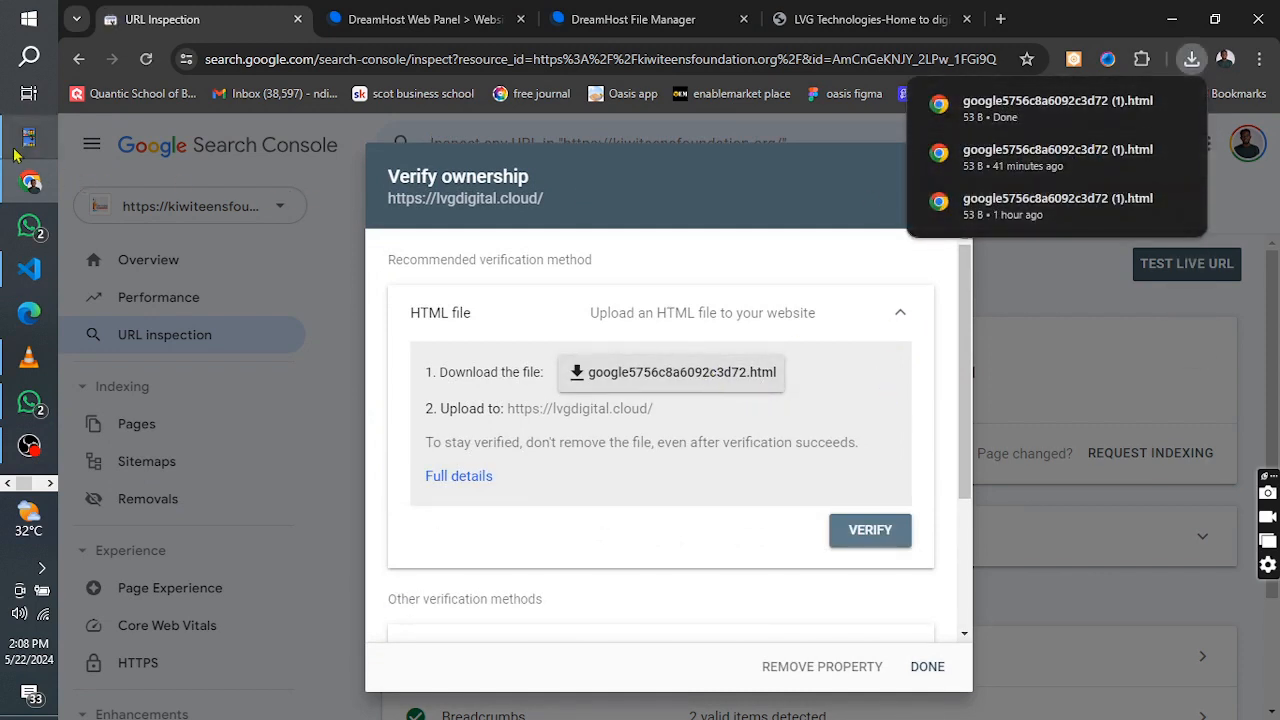
Move the downloaded HTML verification file from the Downloads folder into the PROJECT folder on the Desktop using File Explorer
{"action": "mouse_move", "coordinate": [28, 139]}
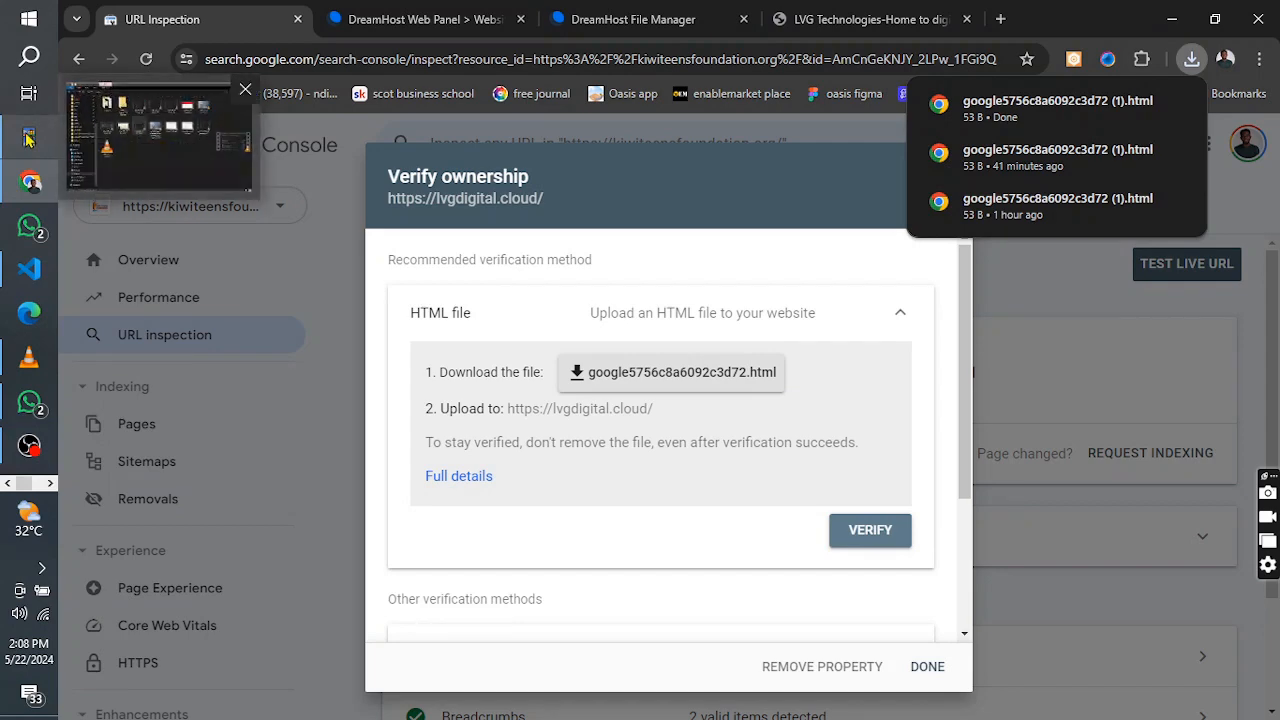
{"action": "left_click", "coordinate": [113, 148]}
{"action": "scroll", "coordinate": [150, 185], "scroll_direction": "up", "scroll_amount": 5}
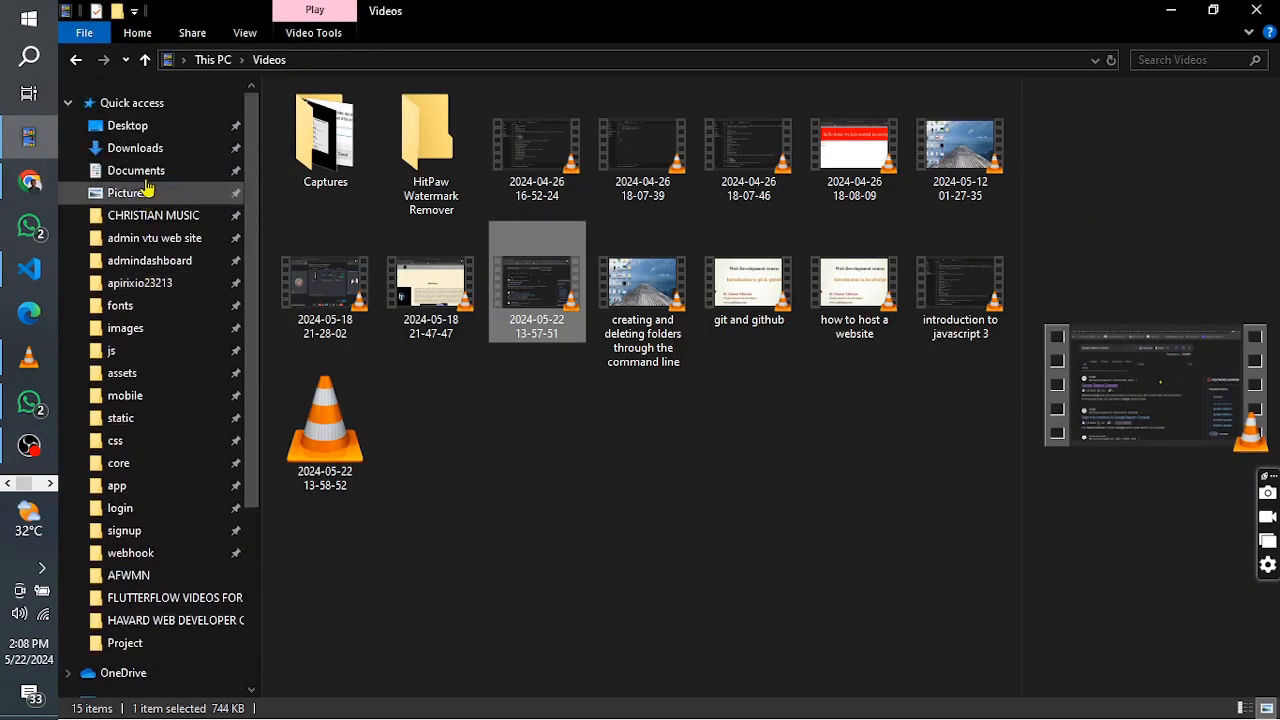
{"action": "left_click", "coordinate": [132, 148]}
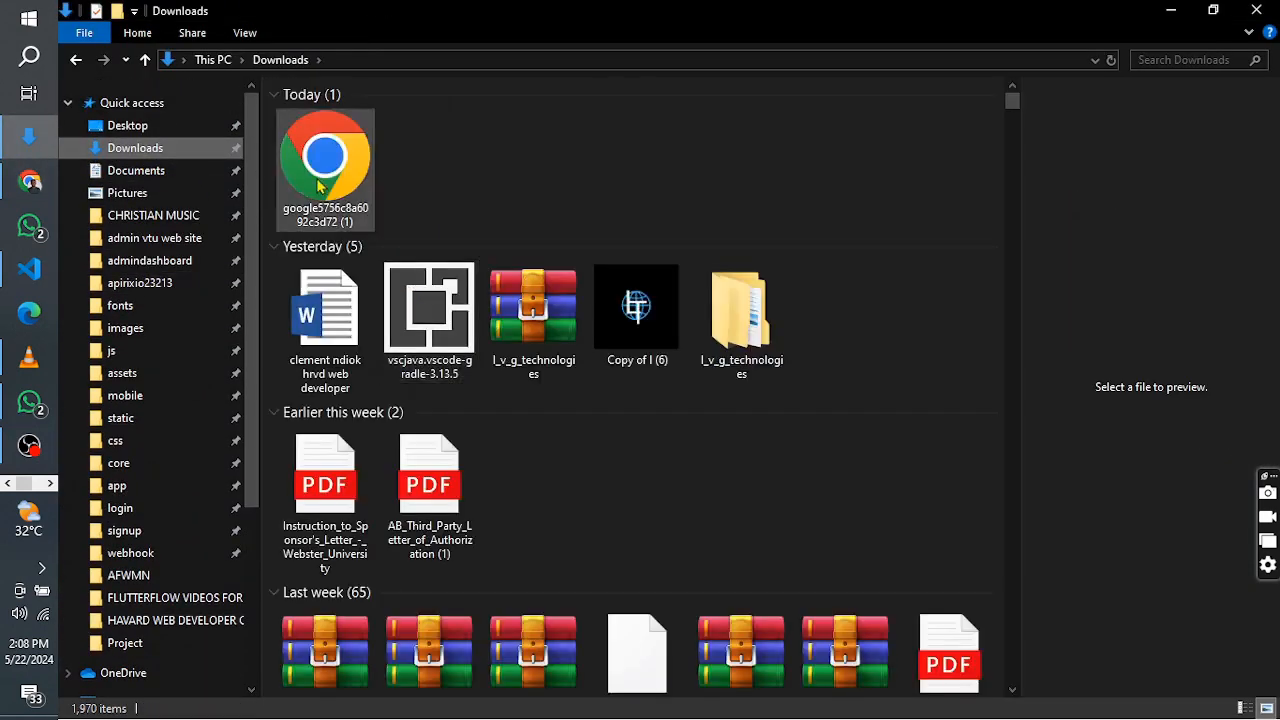
{"action": "left_click", "coordinate": [320, 186]}
{"action": "right_click", "coordinate": [317, 180]}
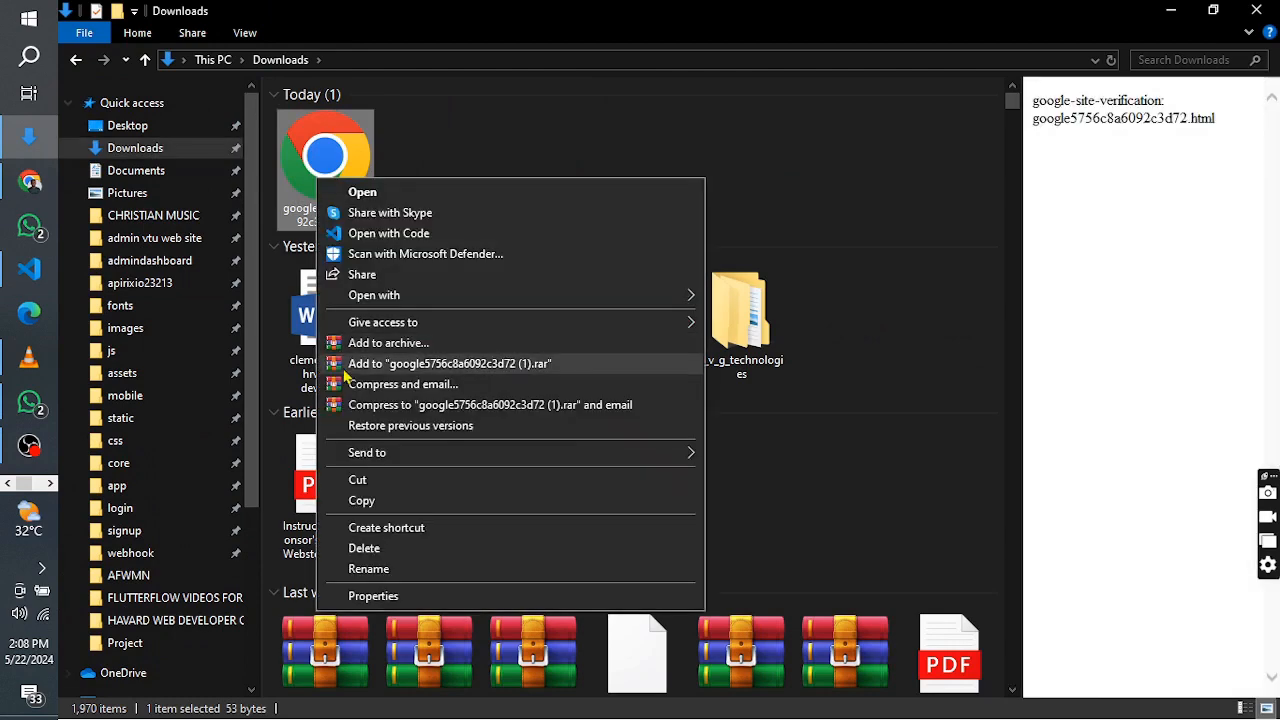
{"action": "left_click", "coordinate": [365, 488]}
{"action": "left_click", "coordinate": [168, 127]}
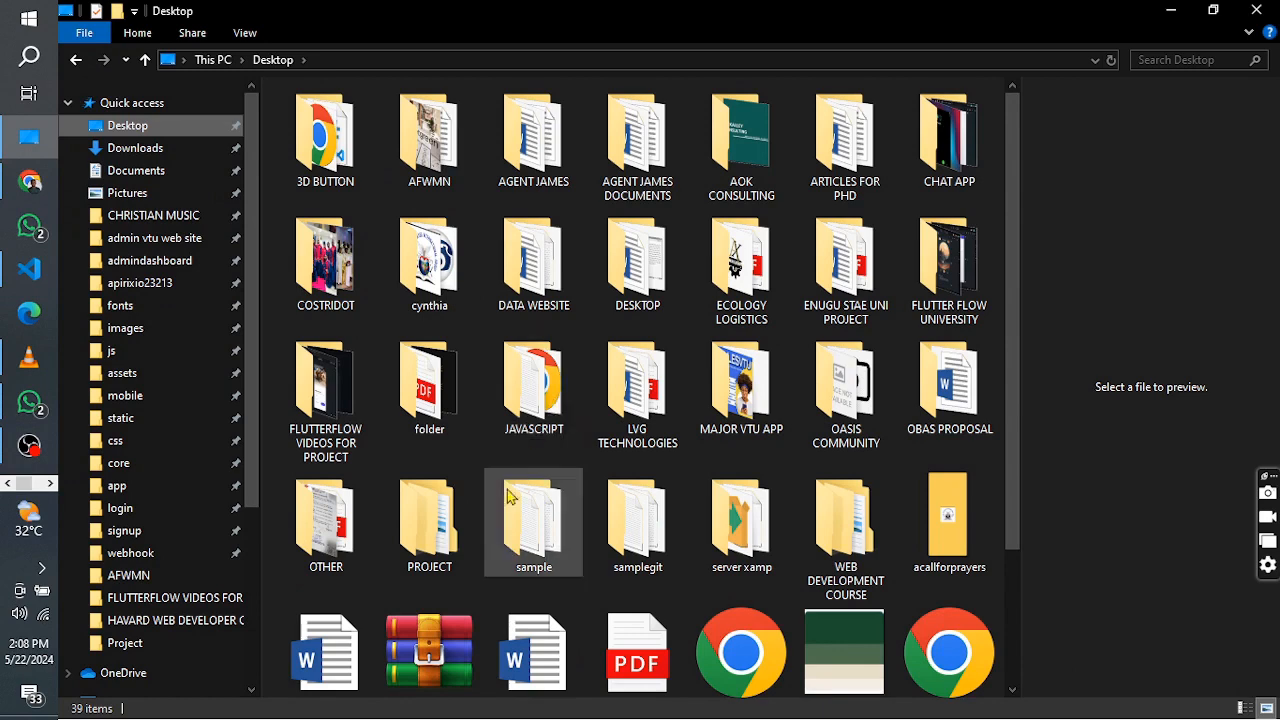
{"action": "double_click", "coordinate": [429, 522]}
{"action": "right_click", "coordinate": [425, 257]}
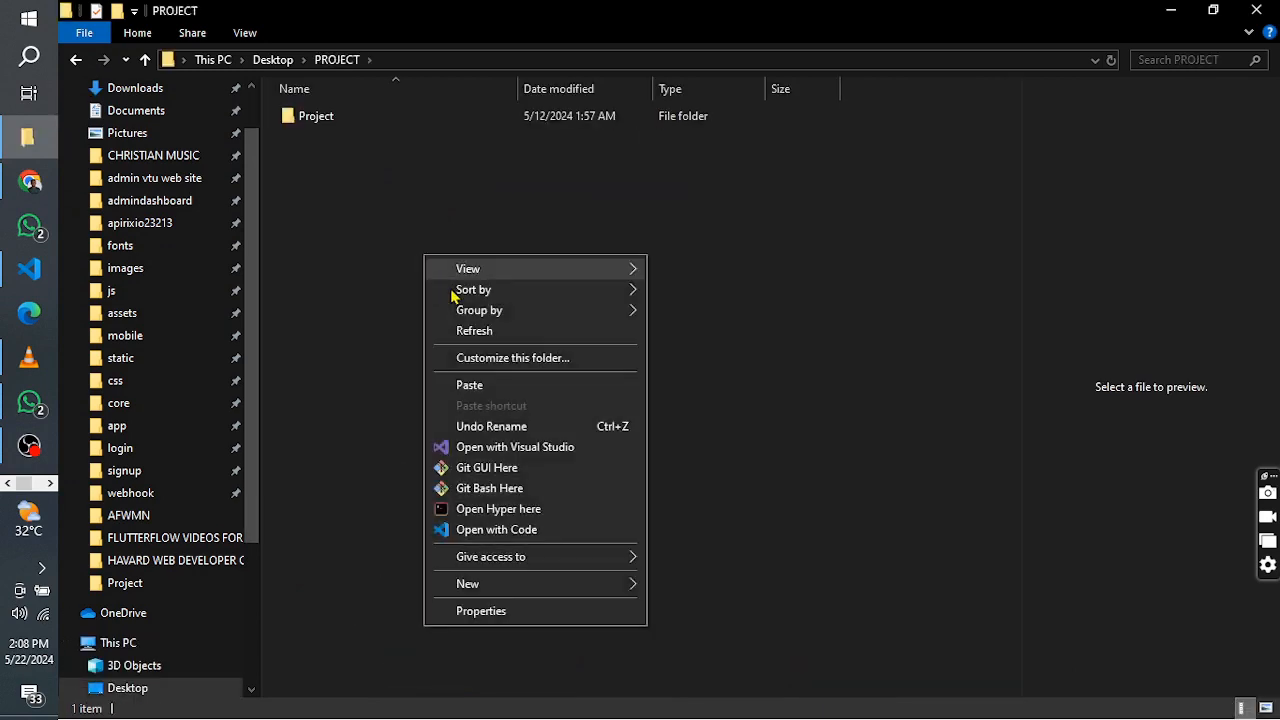
{"action": "left_click", "coordinate": [469, 385]}
Rename the verification file in the PROJECT folder, removing the " (1)" suffix from its name
{"action": "right_click", "coordinate": [398, 142]}
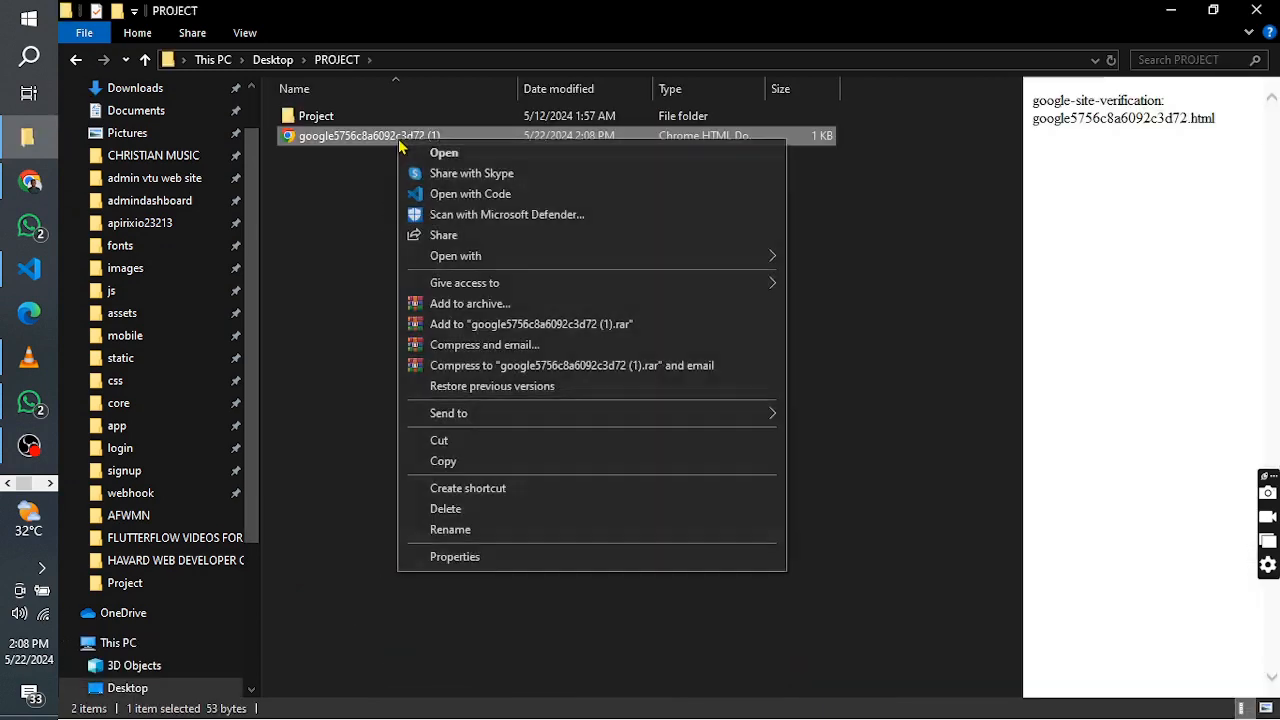
{"action": "left_click", "coordinate": [469, 530]}
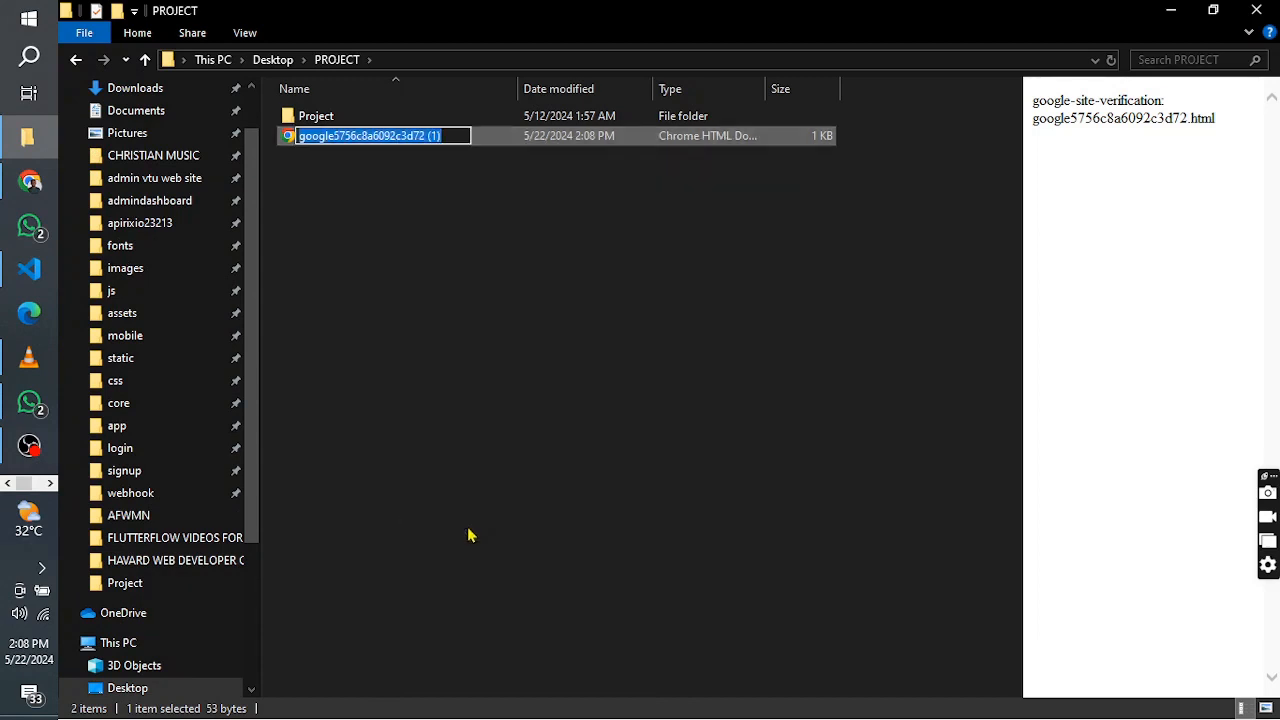
{"action": "key", "text": "End"}
{"action": "key", "text": "BackSpace"}
{"action": "key", "text": "BackSpace"}
{"action": "key", "text": "BackSpace"}
{"action": "key", "text": "BackSpace"}
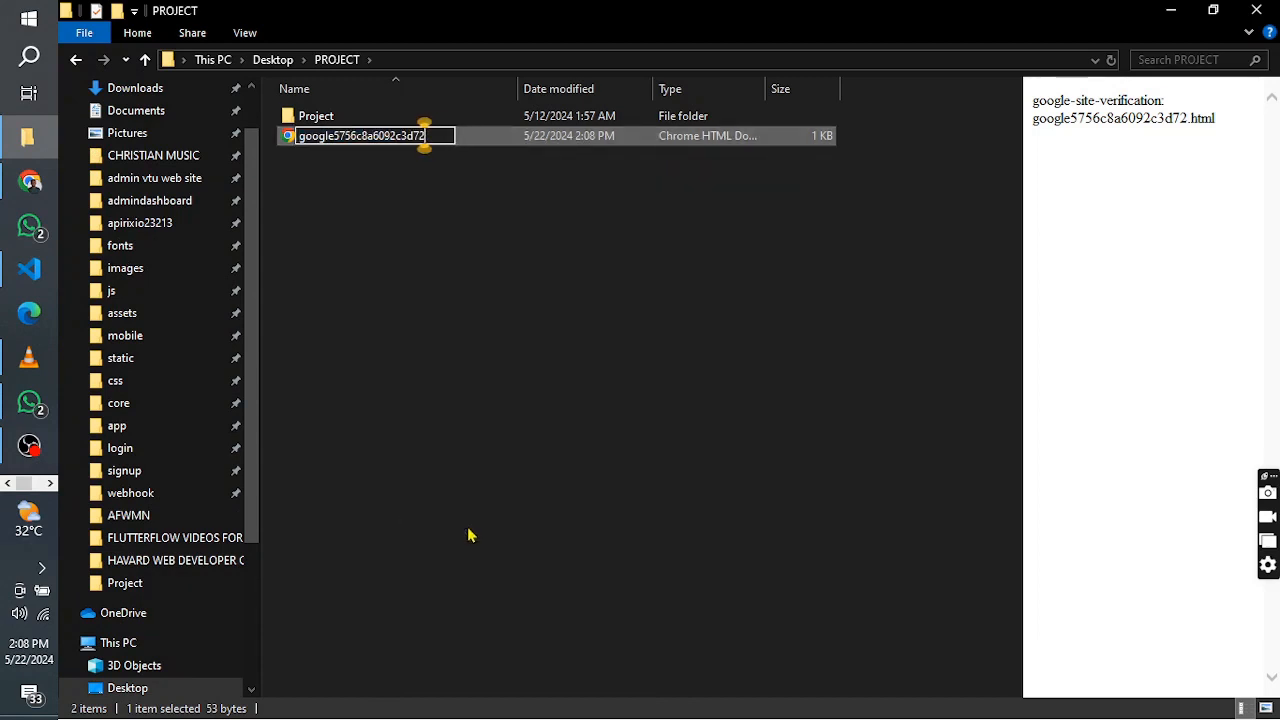
{"action": "key", "text": "Return"}
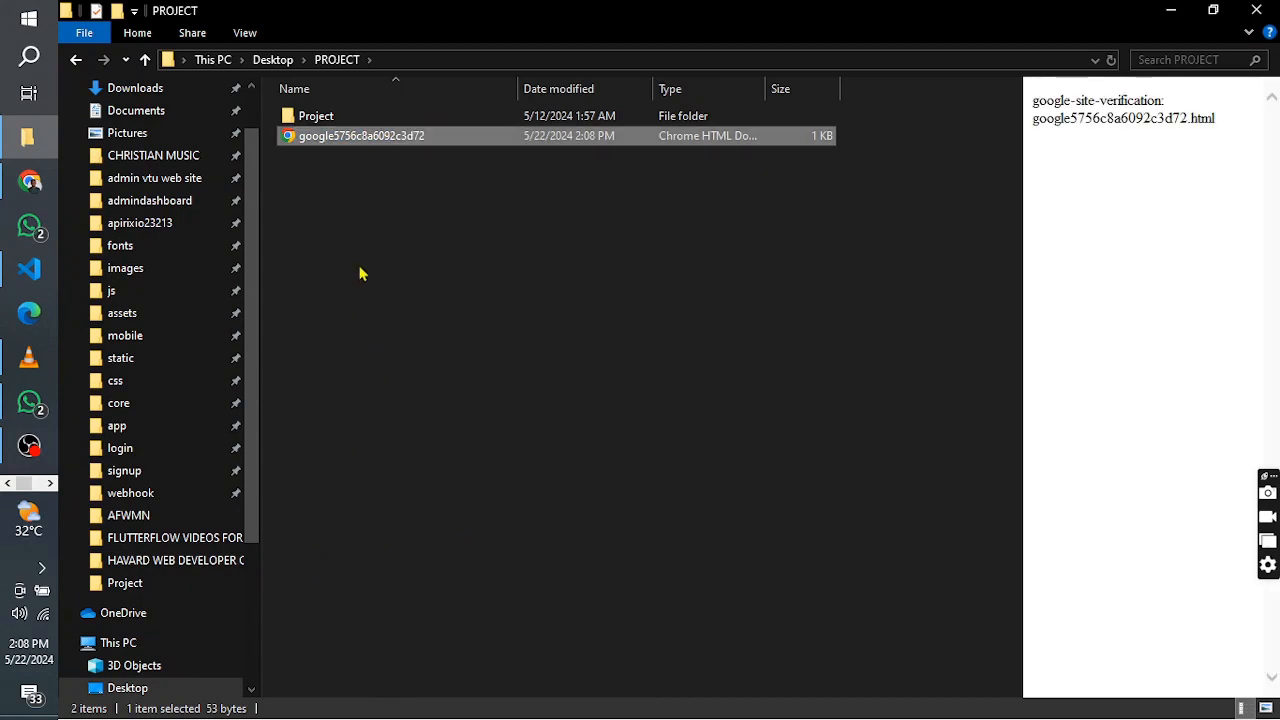
Switch back to Chrome and return to the lvgdigital.cloud folder in DreamHost File Manager
{"action": "left_click", "coordinate": [29, 181]}
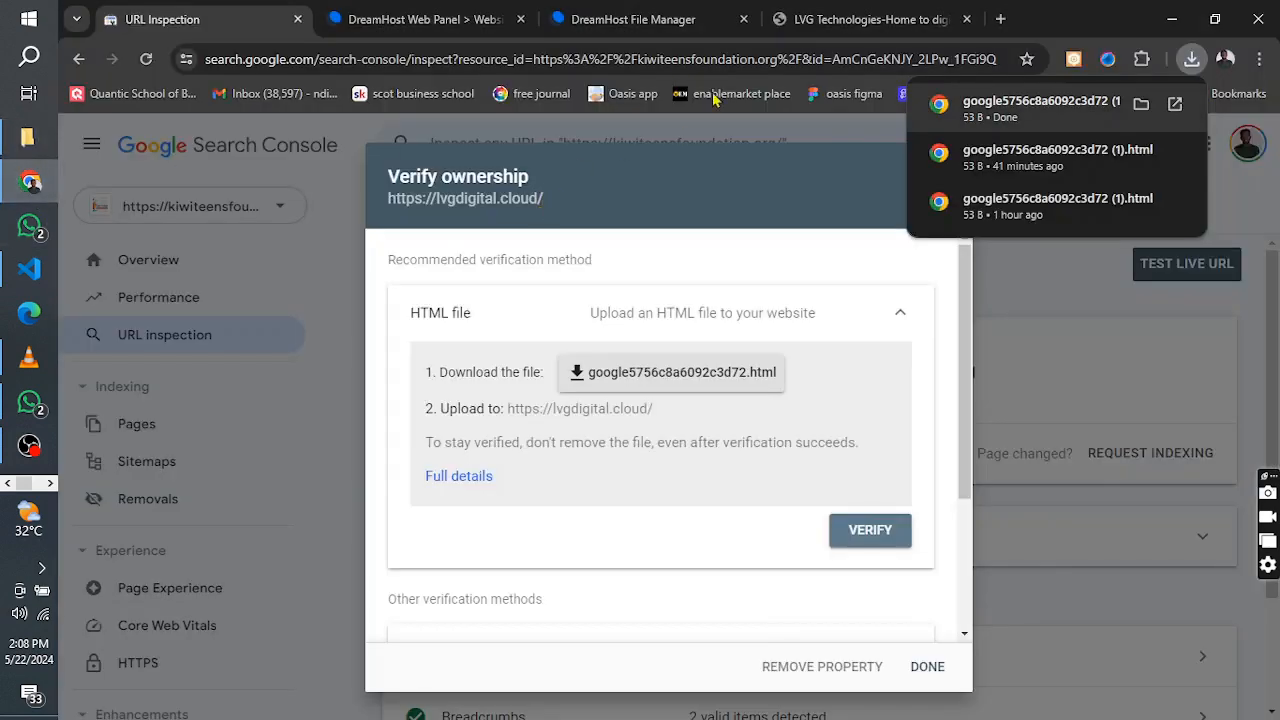
{"action": "left_click", "coordinate": [452, 10]}
{"action": "left_click", "coordinate": [209, 10]}
{"action": "left_click", "coordinate": [400, 12]}
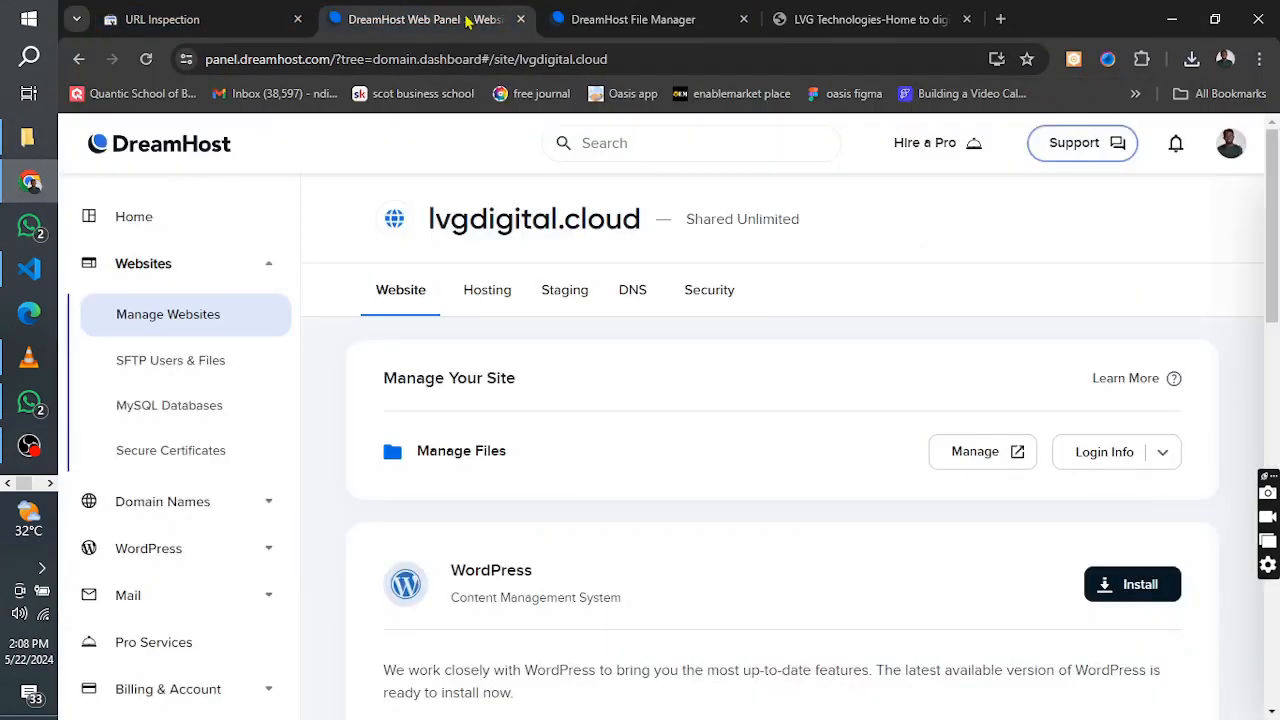
{"action": "left_click", "coordinate": [622, 14]}
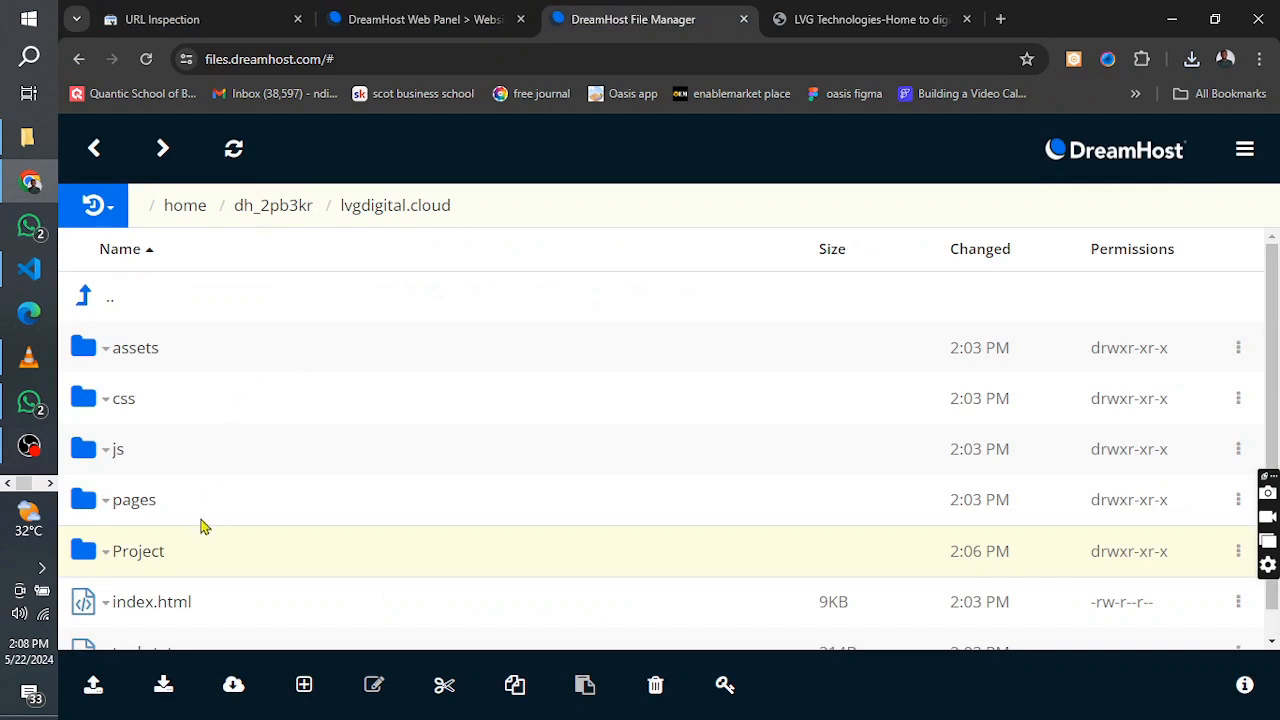
{"action": "scroll", "coordinate": [212, 530], "scroll_direction": "down", "scroll_amount": 1}
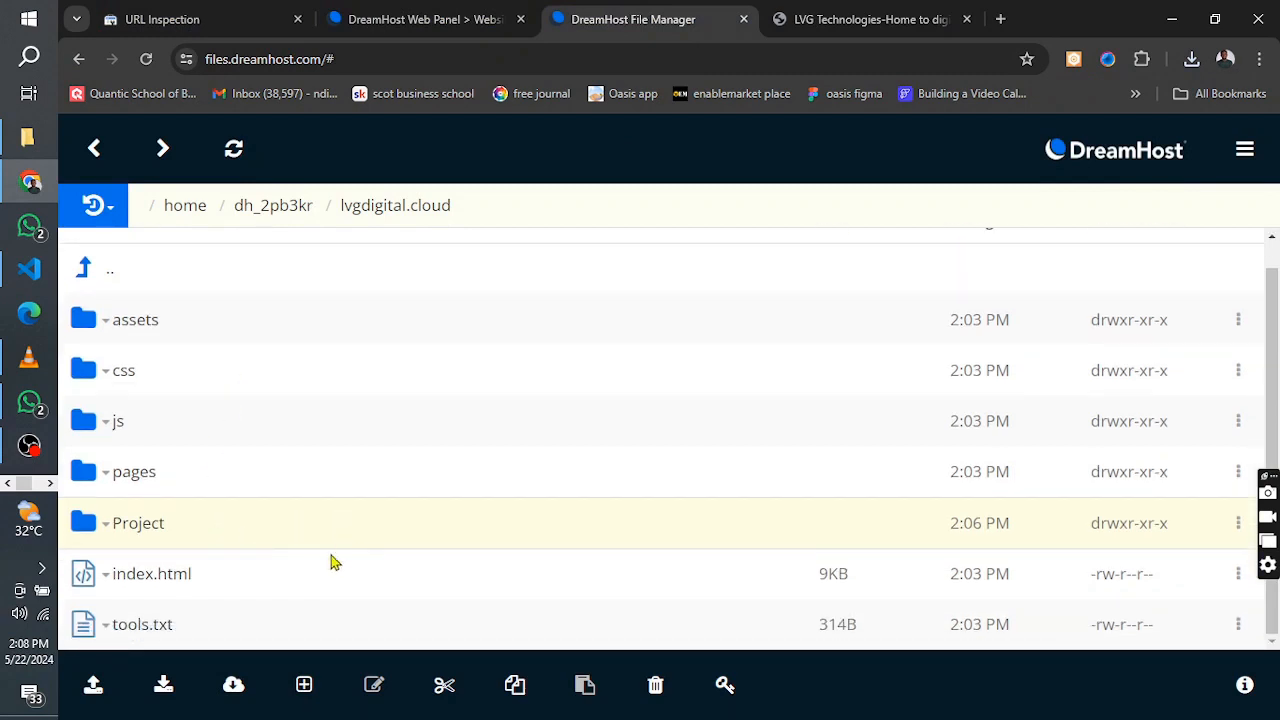
Upload the renamed verification file from the Desktop's PROJECT folder into the lvgdigital.cloud folder
{"action": "left_click", "coordinate": [93, 684]}
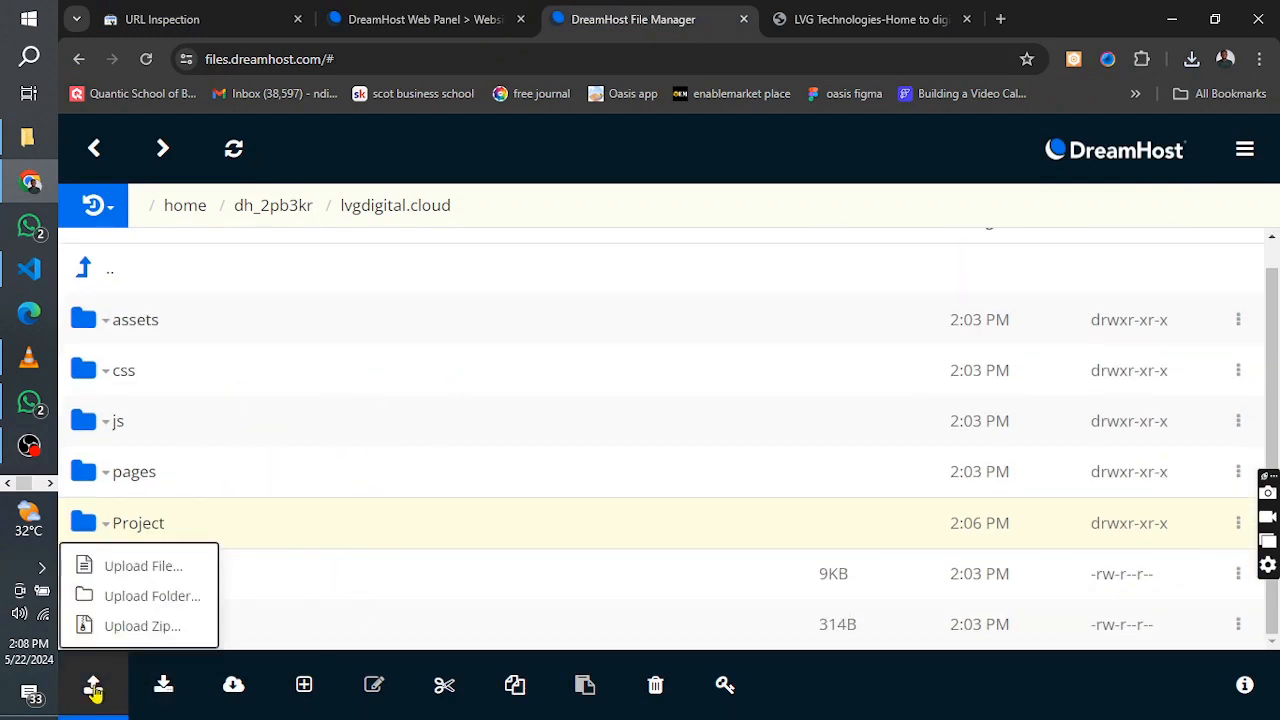
{"action": "left_click", "coordinate": [125, 572]}
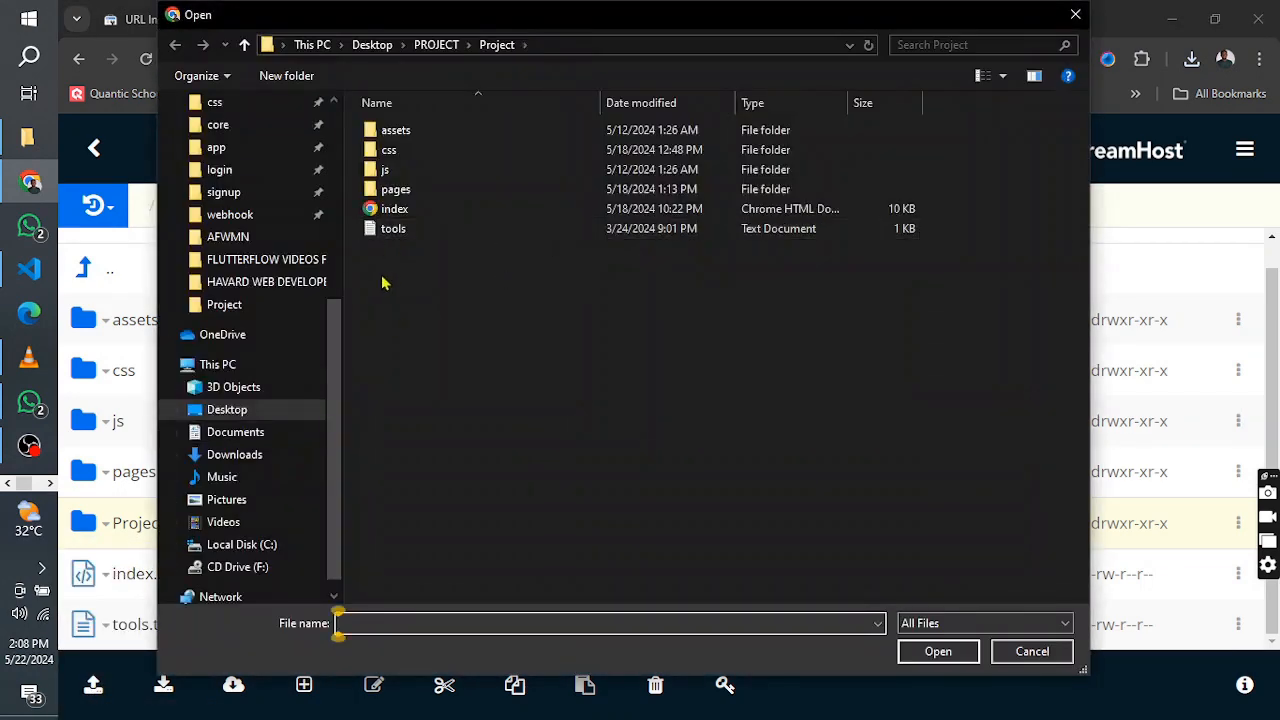
{"action": "scroll", "coordinate": [325, 240], "scroll_direction": "up", "scroll_amount": 5}
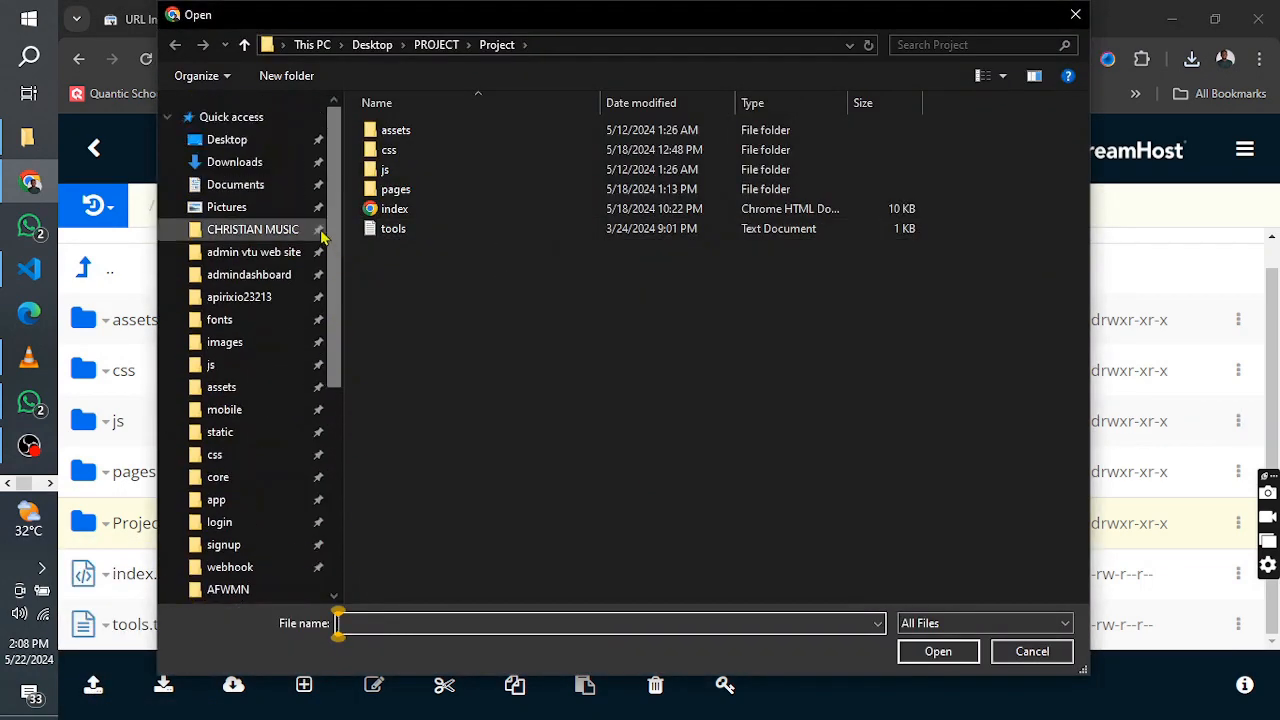
{"action": "left_click", "coordinate": [265, 139]}
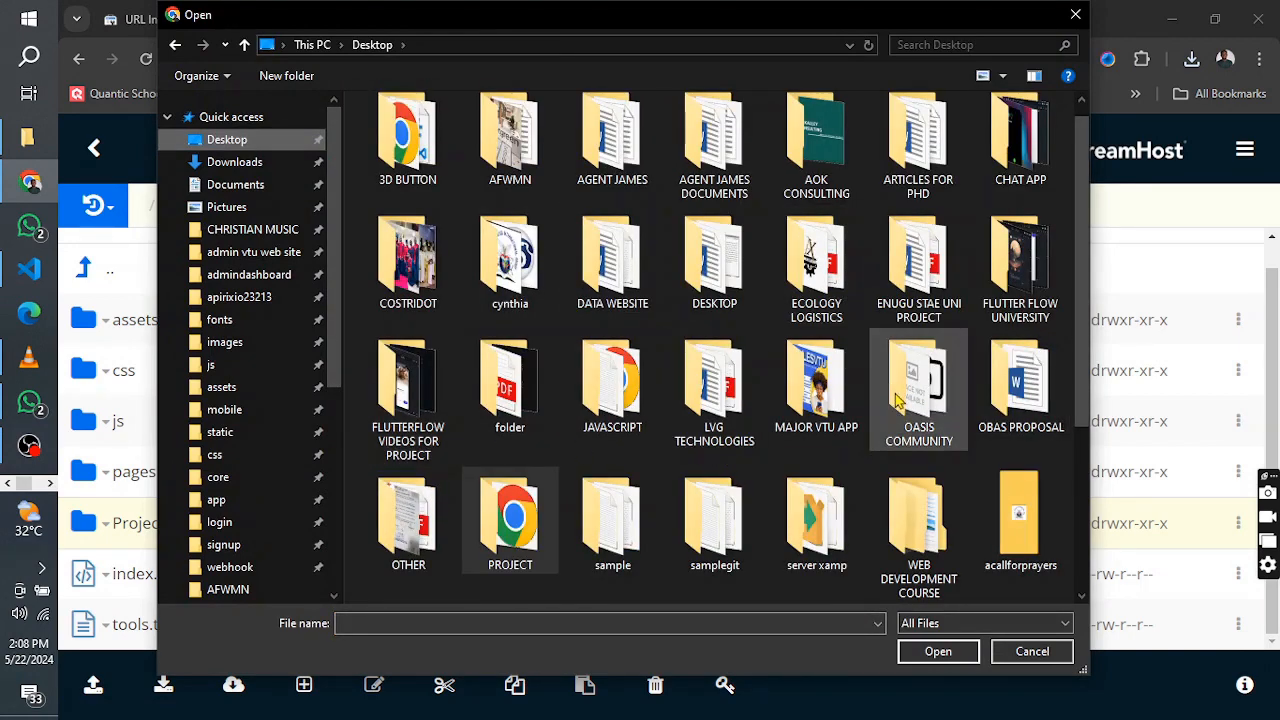
{"action": "scroll", "coordinate": [824, 450], "scroll_direction": "down", "scroll_amount": 3}
{"action": "scroll", "coordinate": [824, 450], "scroll_direction": "up", "scroll_amount": 2}
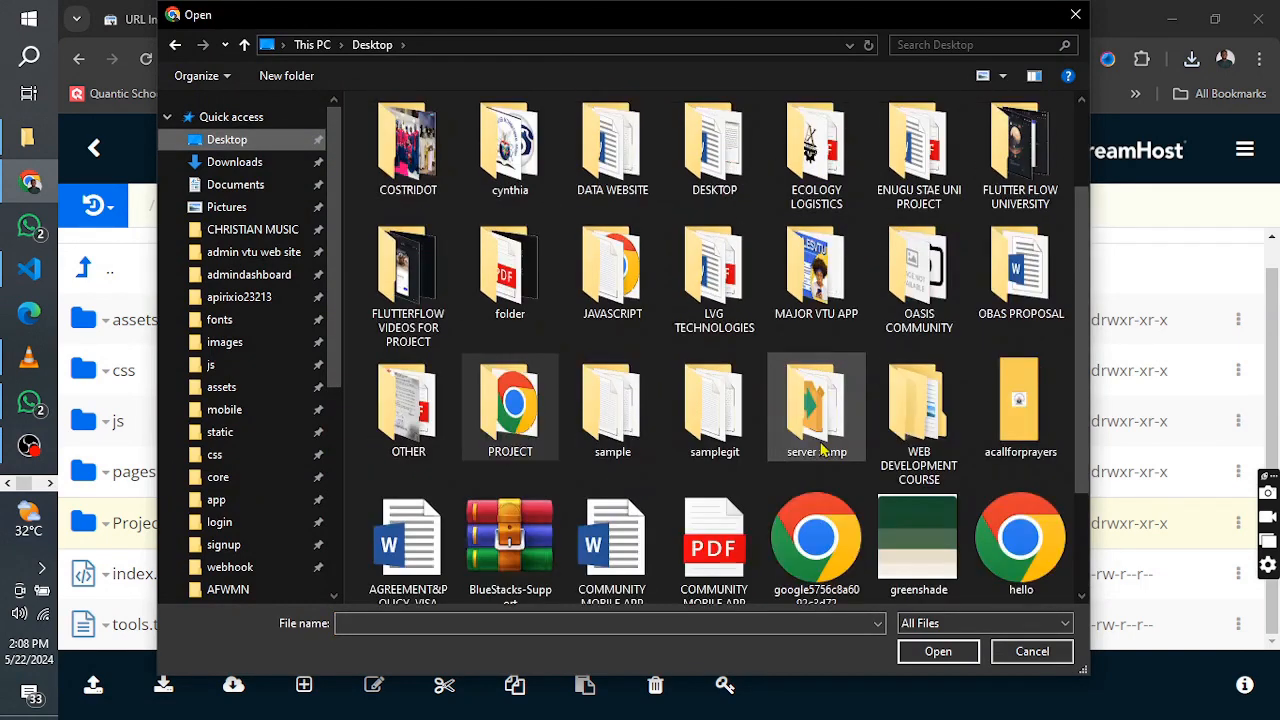
{"action": "double_click", "coordinate": [510, 362]}
{"action": "left_click", "coordinate": [464, 152]}
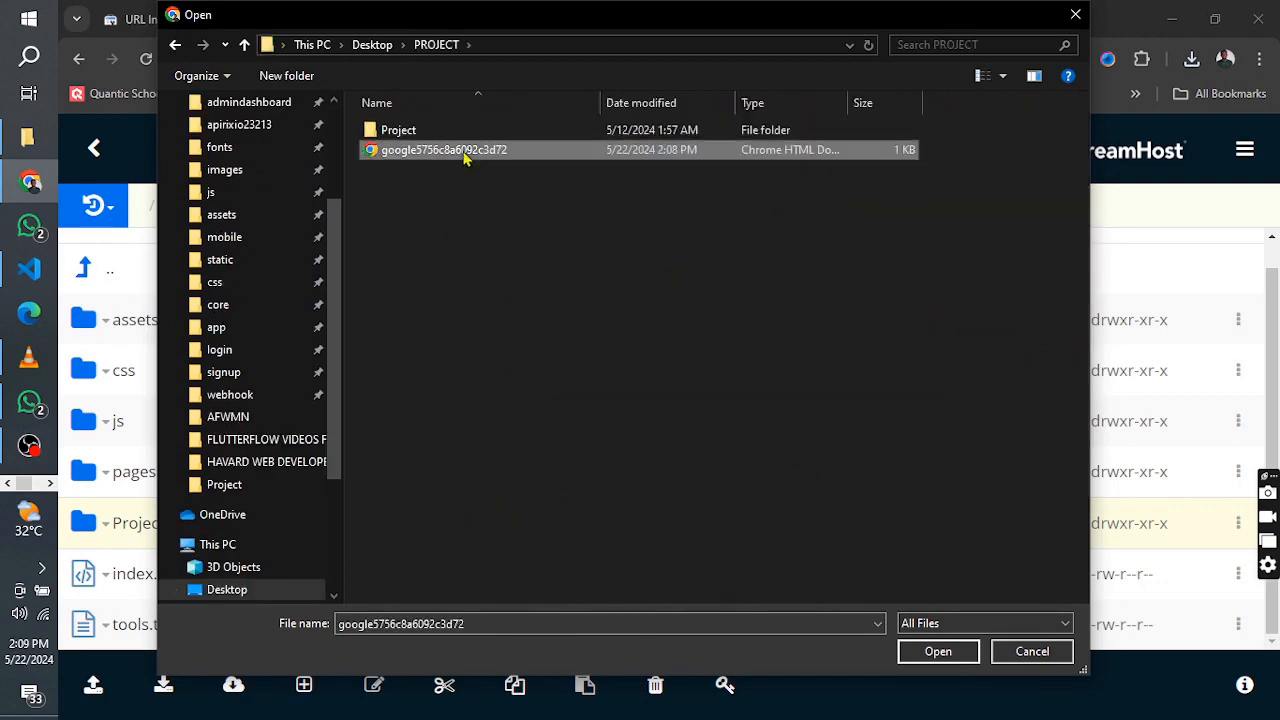
{"action": "left_click", "coordinate": [937, 652]}
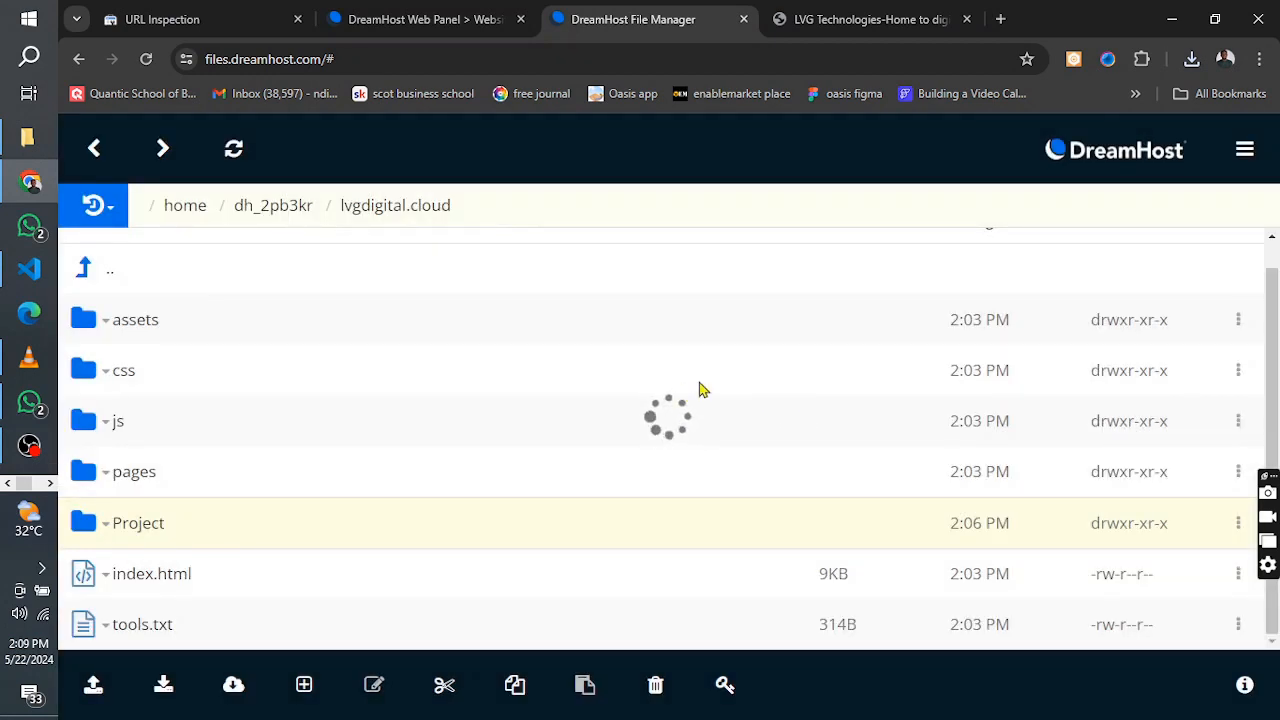
{"action": "scroll", "coordinate": [678, 370], "scroll_direction": "down", "scroll_amount": 1}
{"action": "scroll", "coordinate": [760, 430], "scroll_direction": "up", "scroll_amount": 2}
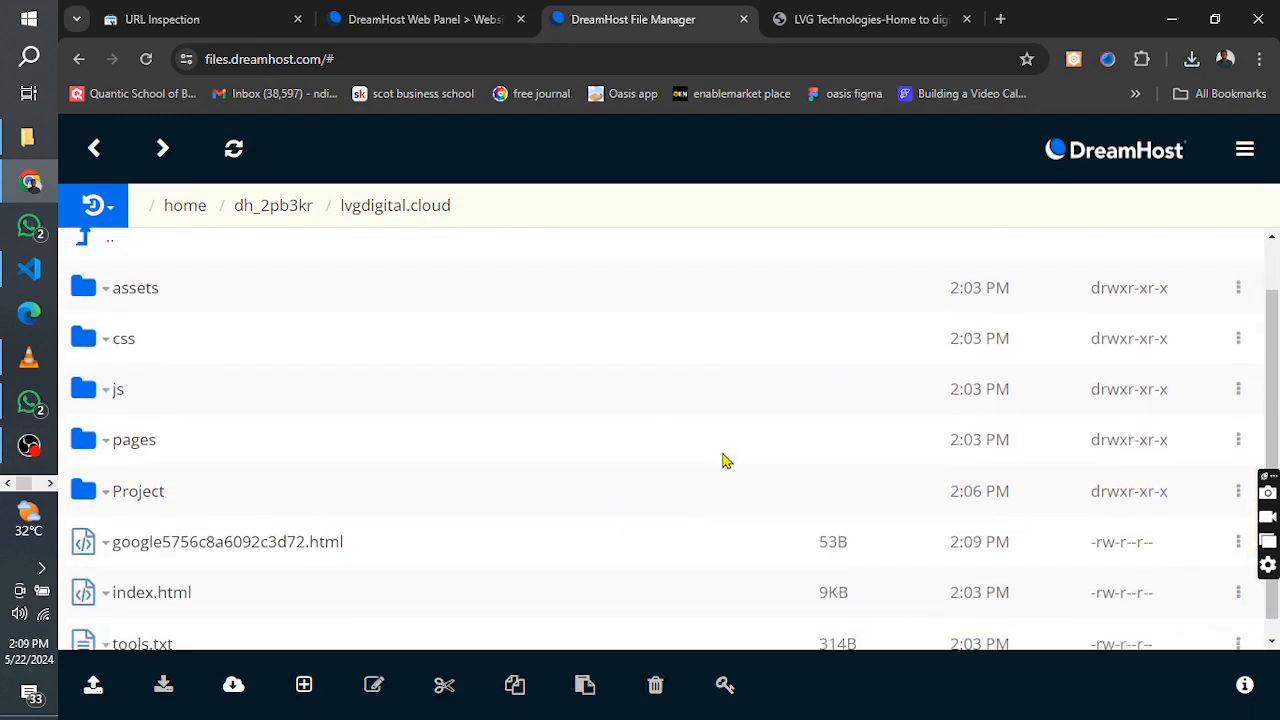
{"action": "left_click", "coordinate": [437, 12]}
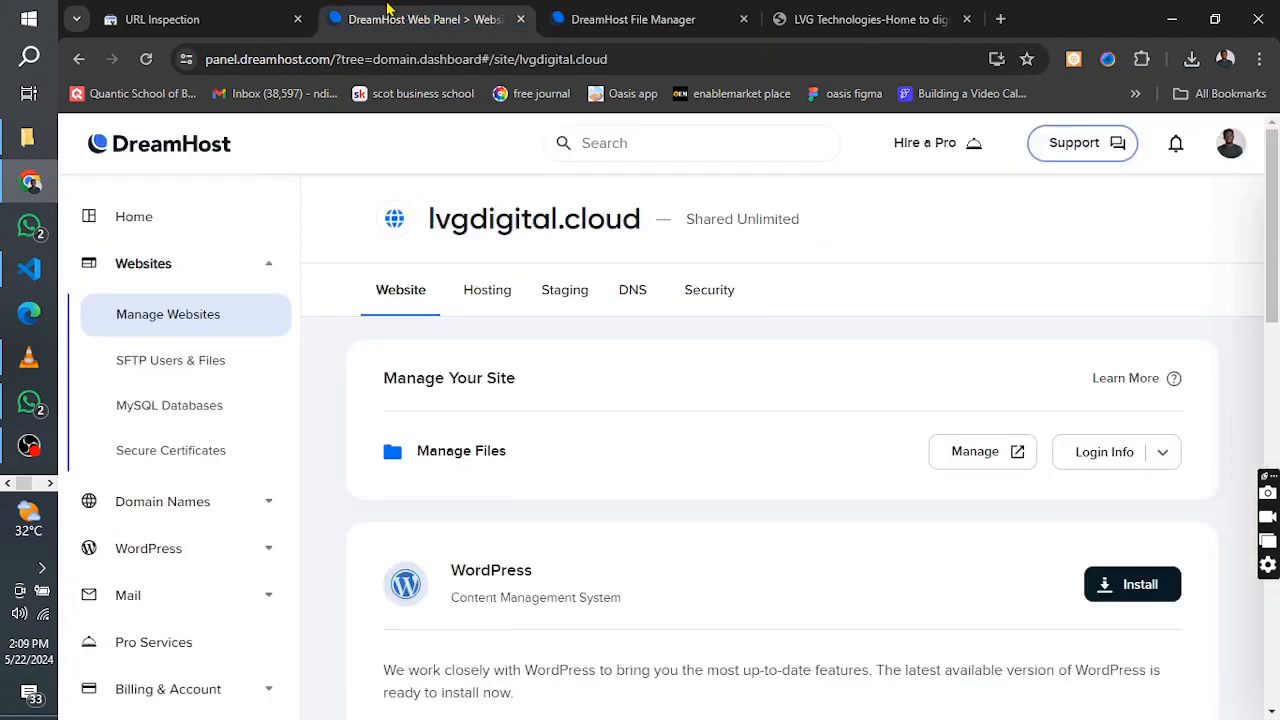
{"action": "left_click", "coordinate": [180, 19]}
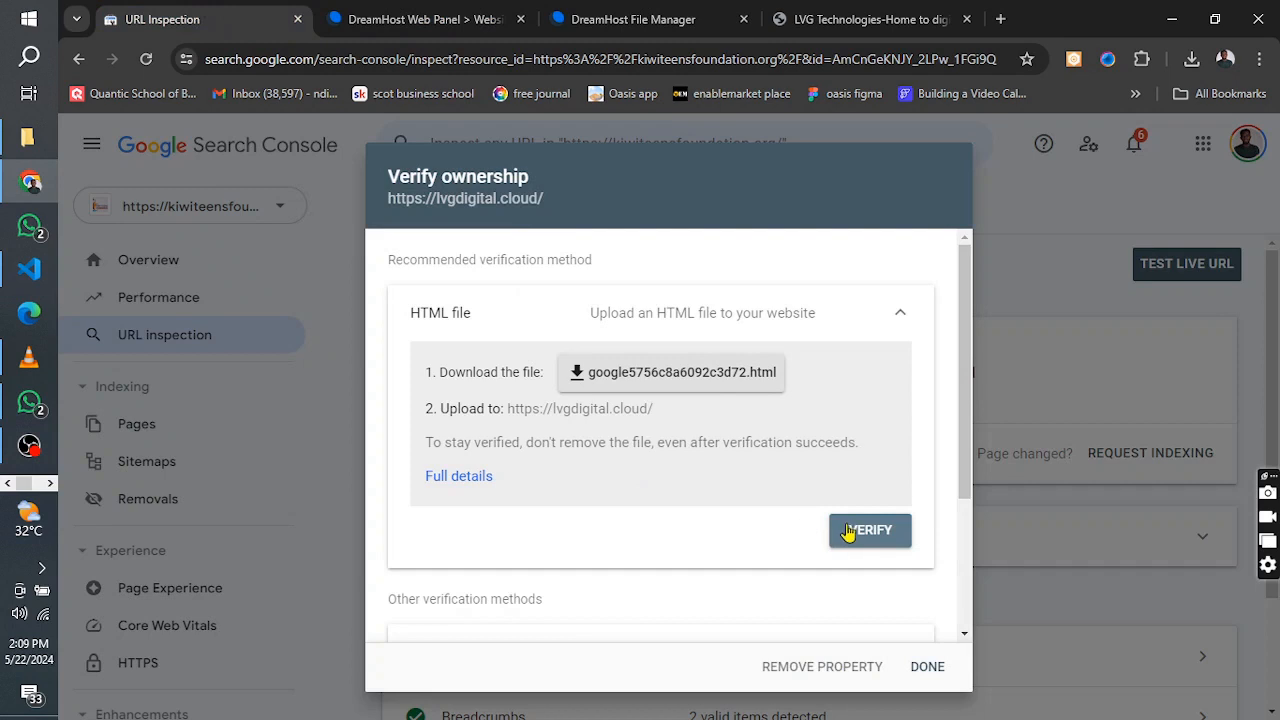
{"action": "left_click", "coordinate": [848, 530]}
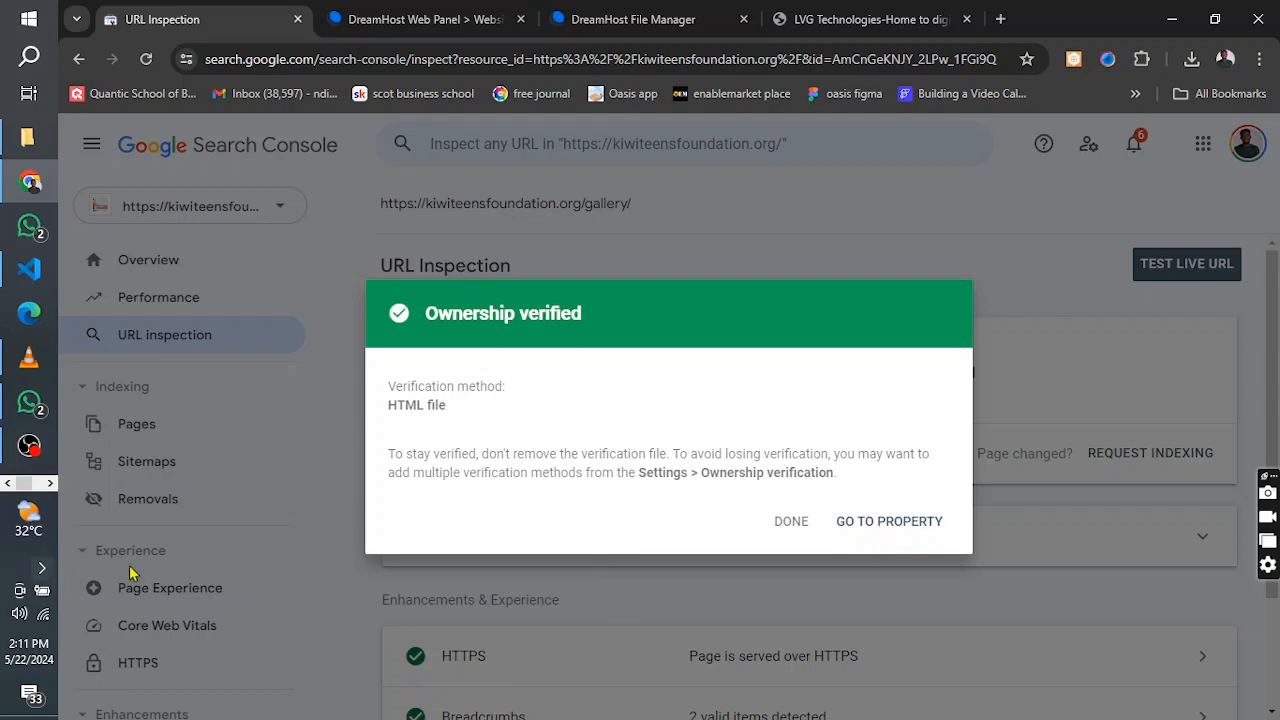
{"action": "left_click", "coordinate": [885, 522]}
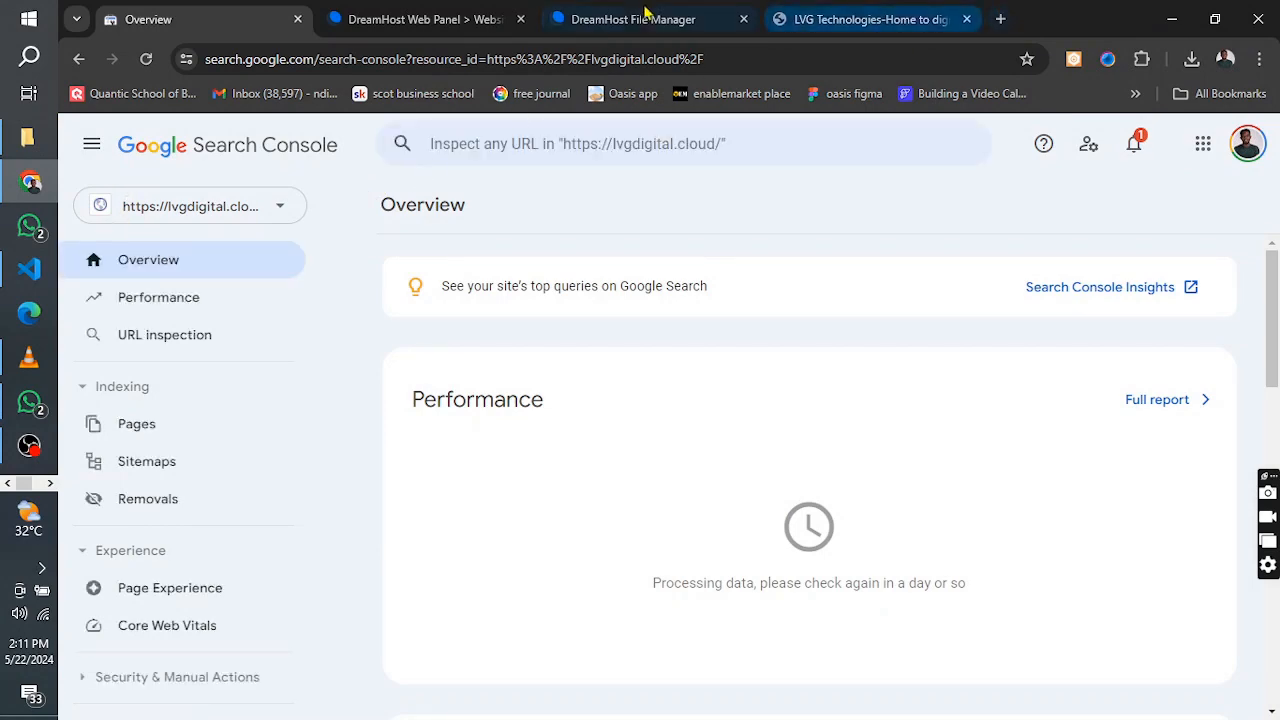
{"action": "left_click", "coordinate": [833, 8]}
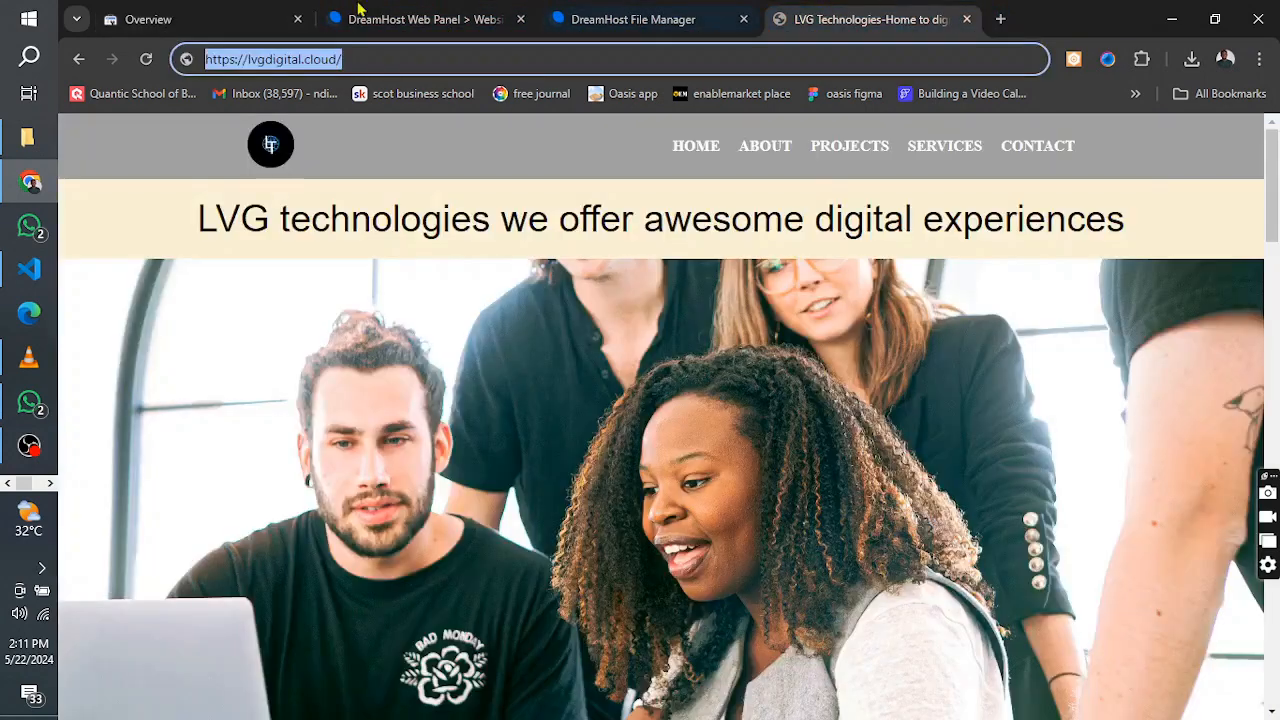
{"action": "right_click", "coordinate": [282, 59]}
{"action": "left_click", "coordinate": [360, 228]}
Open the Google home page, google.com, in a new browser tab
{"action": "left_click", "coordinate": [1000, 19]}
{"action": "left_click", "coordinate": [627, 60]}
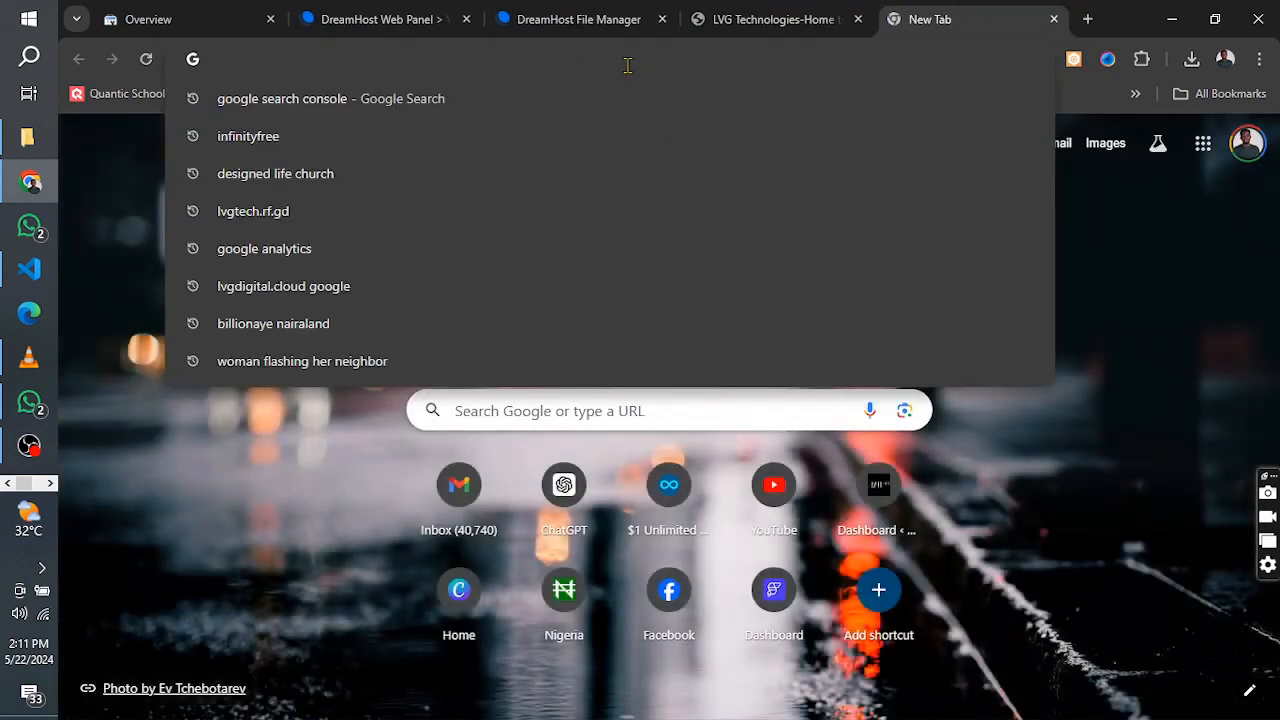
{"action": "type", "text": "ggo"}
{"action": "key", "text": "BackSpace"}
{"action": "key", "text": "BackSpace"}
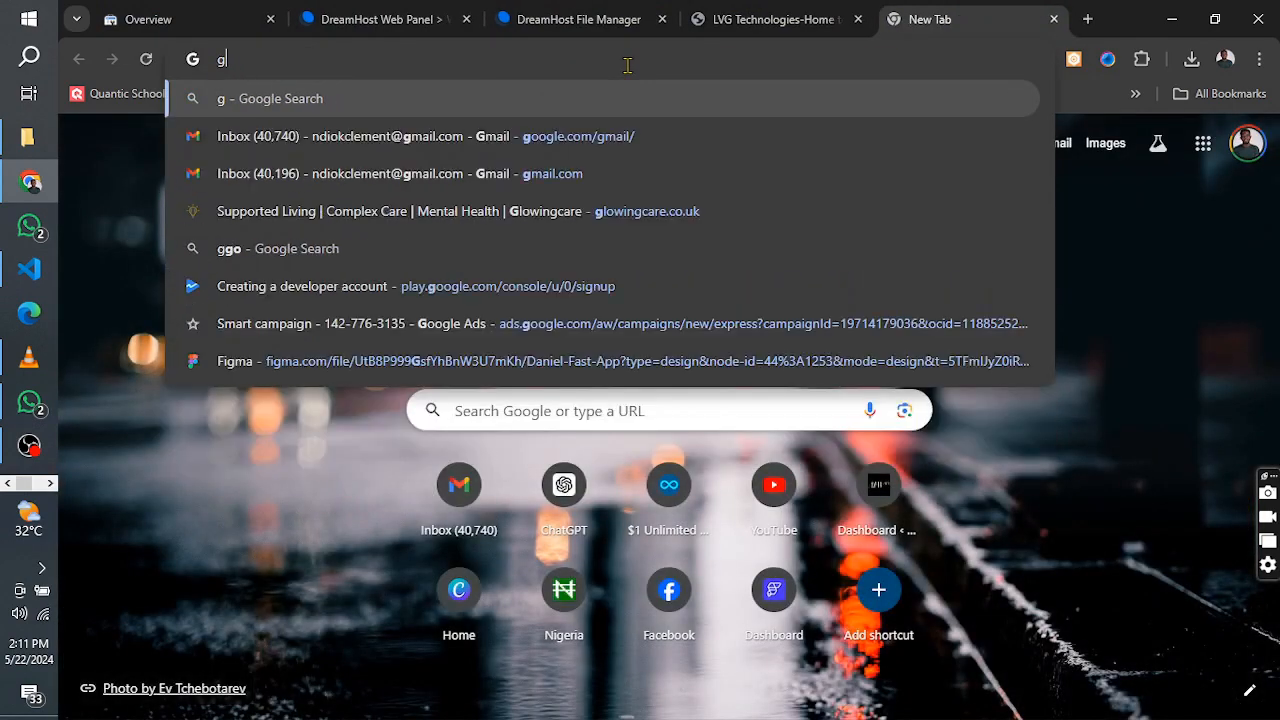
{"action": "type", "text": "oogle.com/gmail/"}
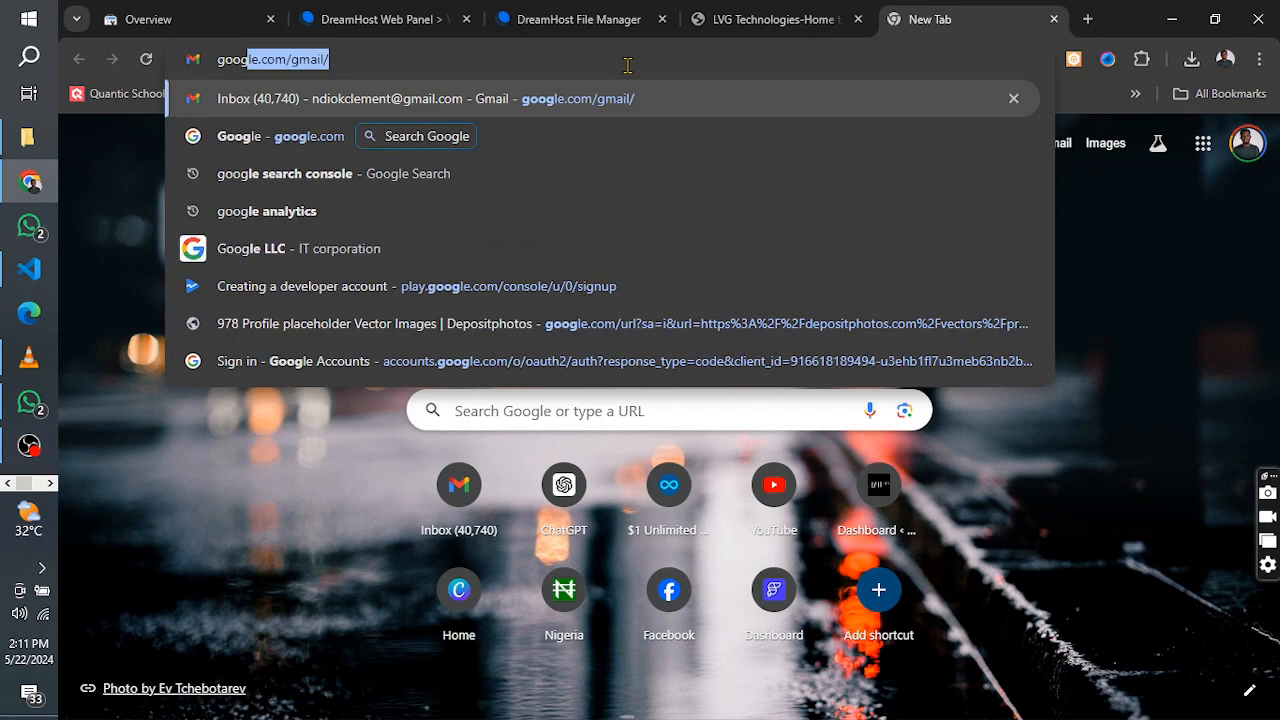
{"action": "key", "text": "Right"}
{"action": "key", "text": "BackSpace"}
{"action": "key", "text": "BackSpace"}
{"action": "key", "text": "BackSpace"}
{"action": "key", "text": "BackSpace"}
{"action": "key", "text": "BackSpace"}
{"action": "key", "text": "BackSpace"}
{"action": "key", "text": "BackSpace"}
{"action": "key", "text": "Return"}
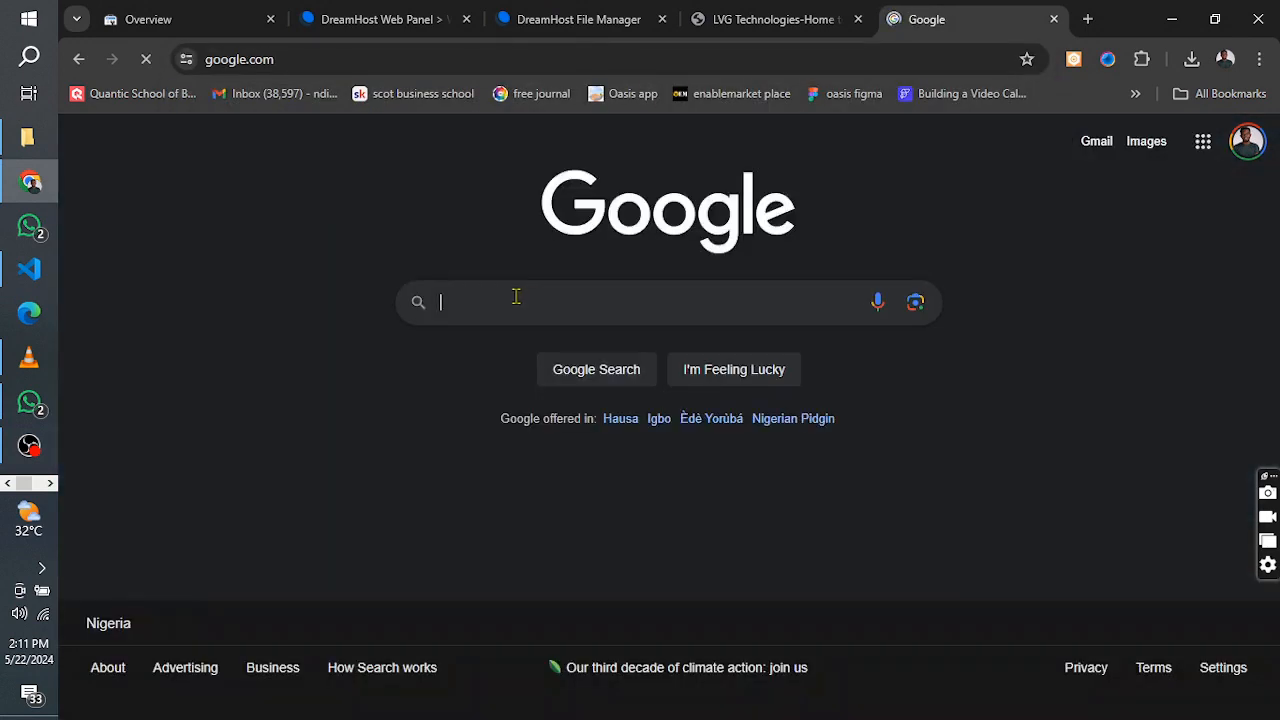
{"action": "left_click", "coordinate": [516, 296]}
{"action": "key", "text": "ctrl+v"}
{"action": "key", "text": "Return"}
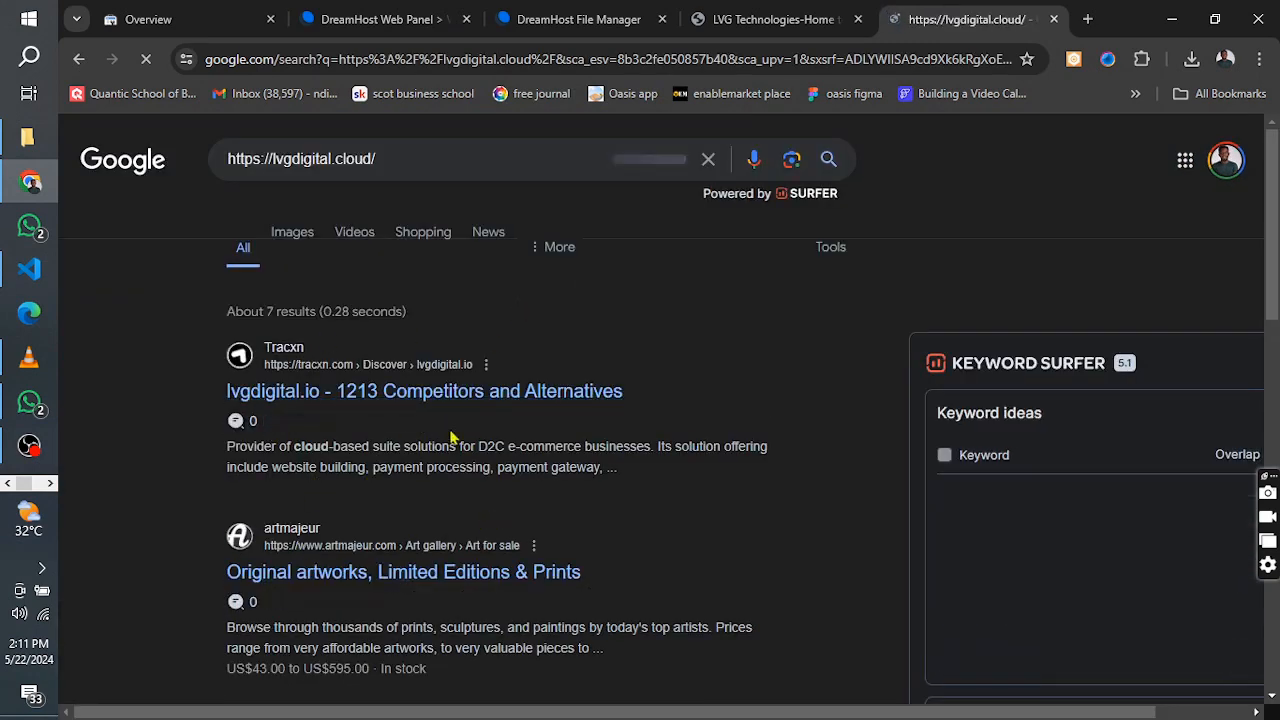
{"action": "scroll", "coordinate": [450, 437], "scroll_direction": "down", "scroll_amount": 5}
{"action": "scroll", "coordinate": [450, 437], "scroll_direction": "up", "scroll_amount": 5}
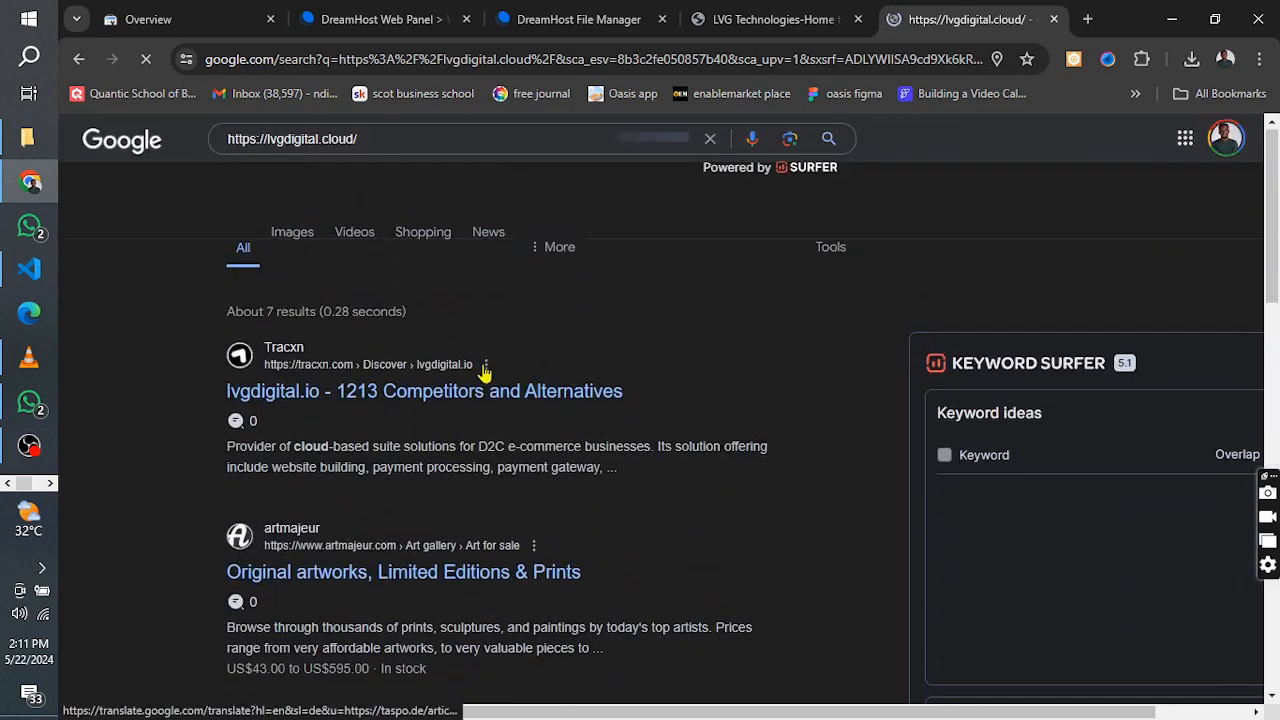
Return to the Search Console overview of the lvgdigital.cloud property
{"action": "left_click", "coordinate": [790, 18]}
{"action": "left_click", "coordinate": [390, 18]}
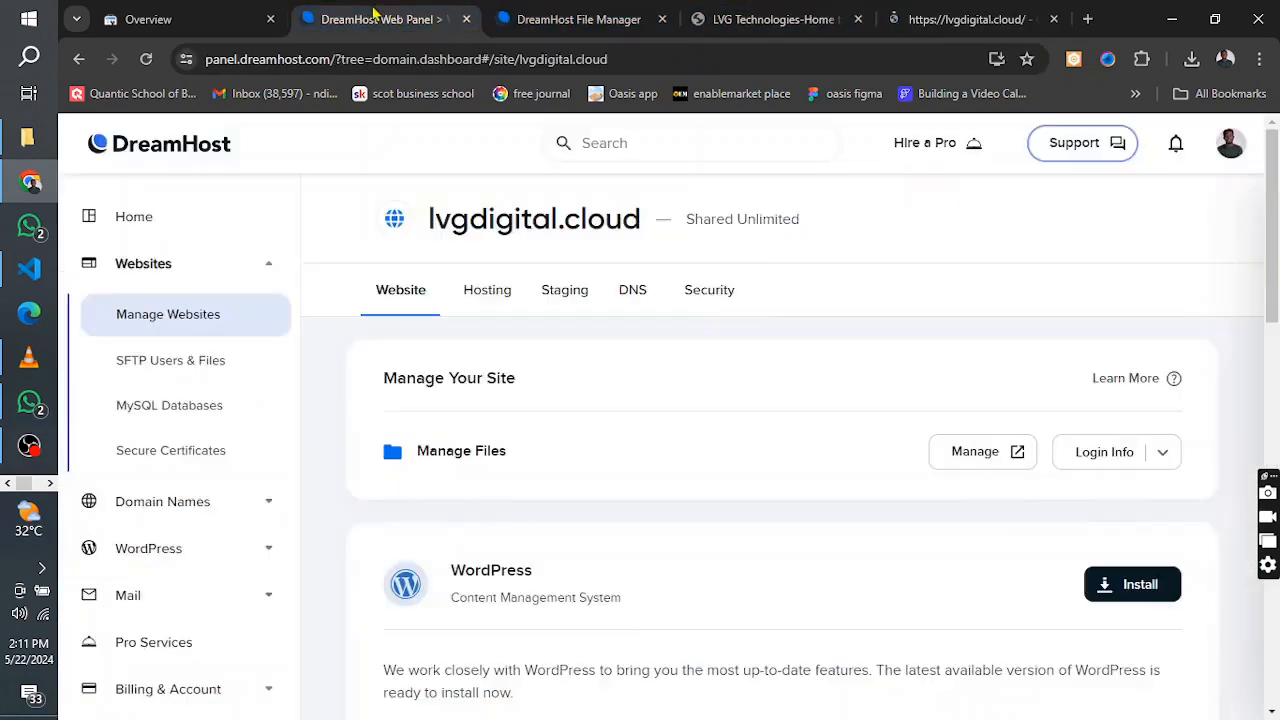
{"action": "left_click", "coordinate": [186, 22]}
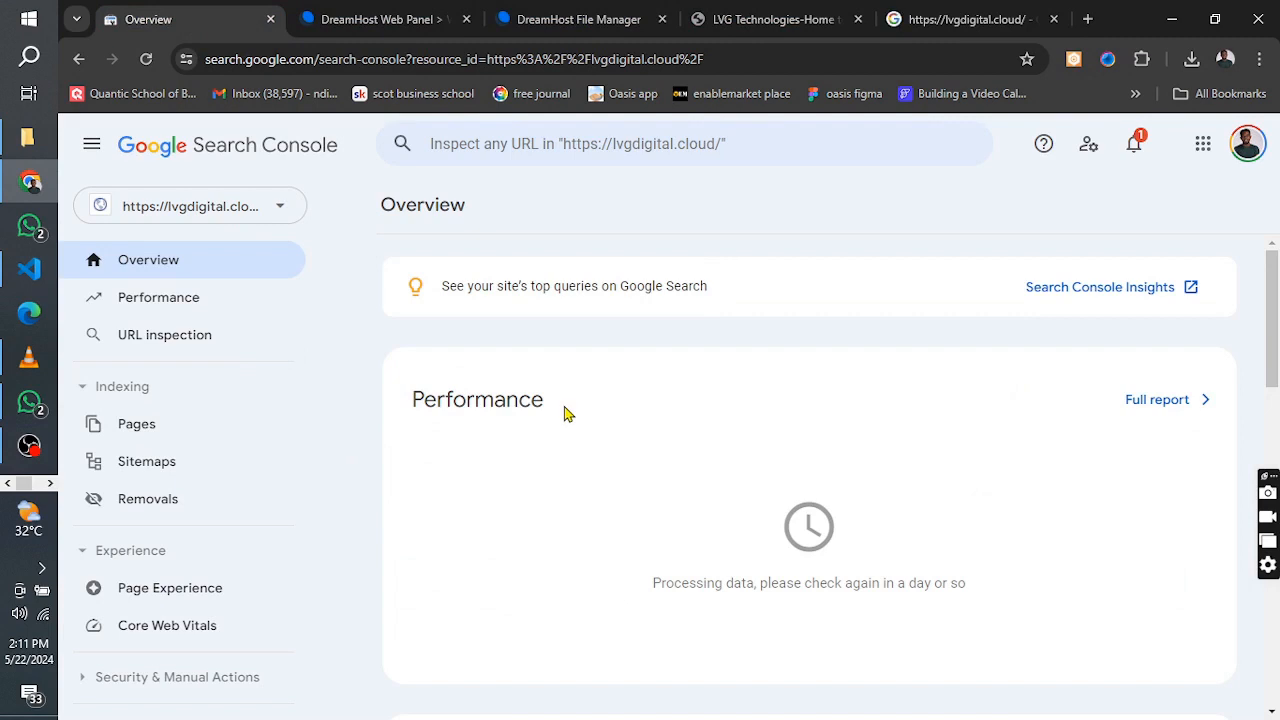
{"action": "left_click", "coordinate": [168, 314]}
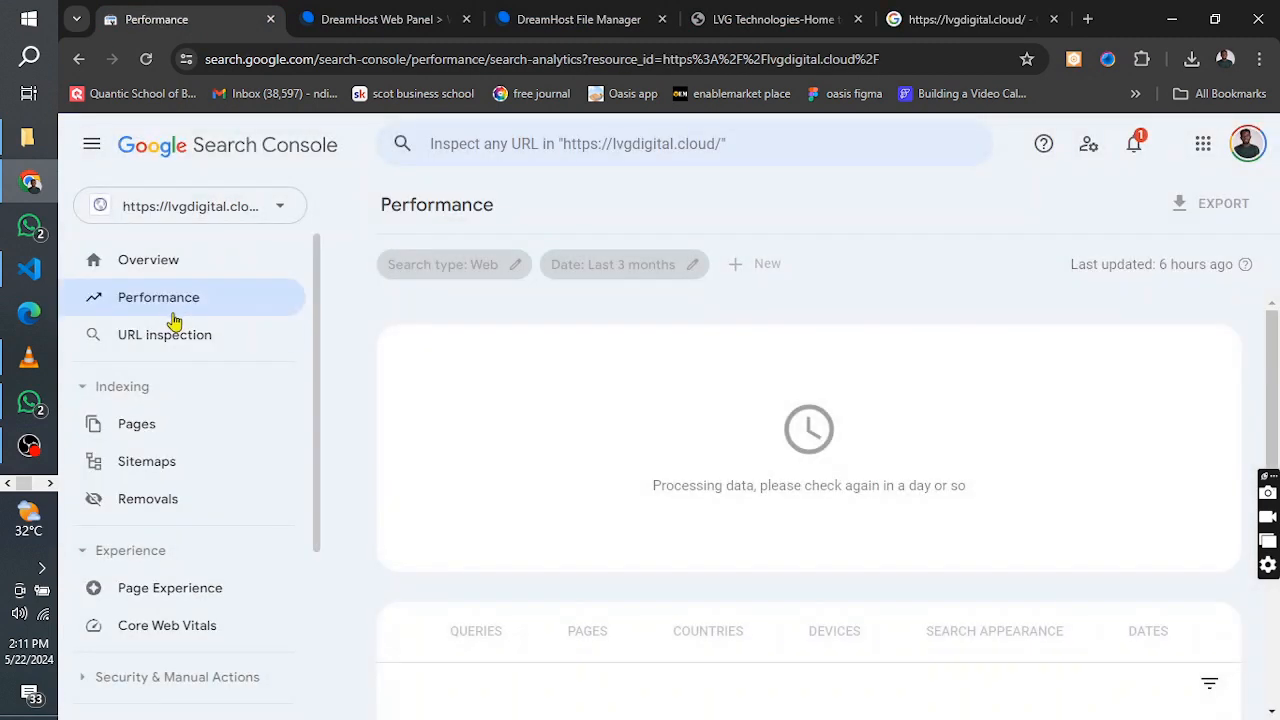
{"action": "left_click", "coordinate": [160, 336]}
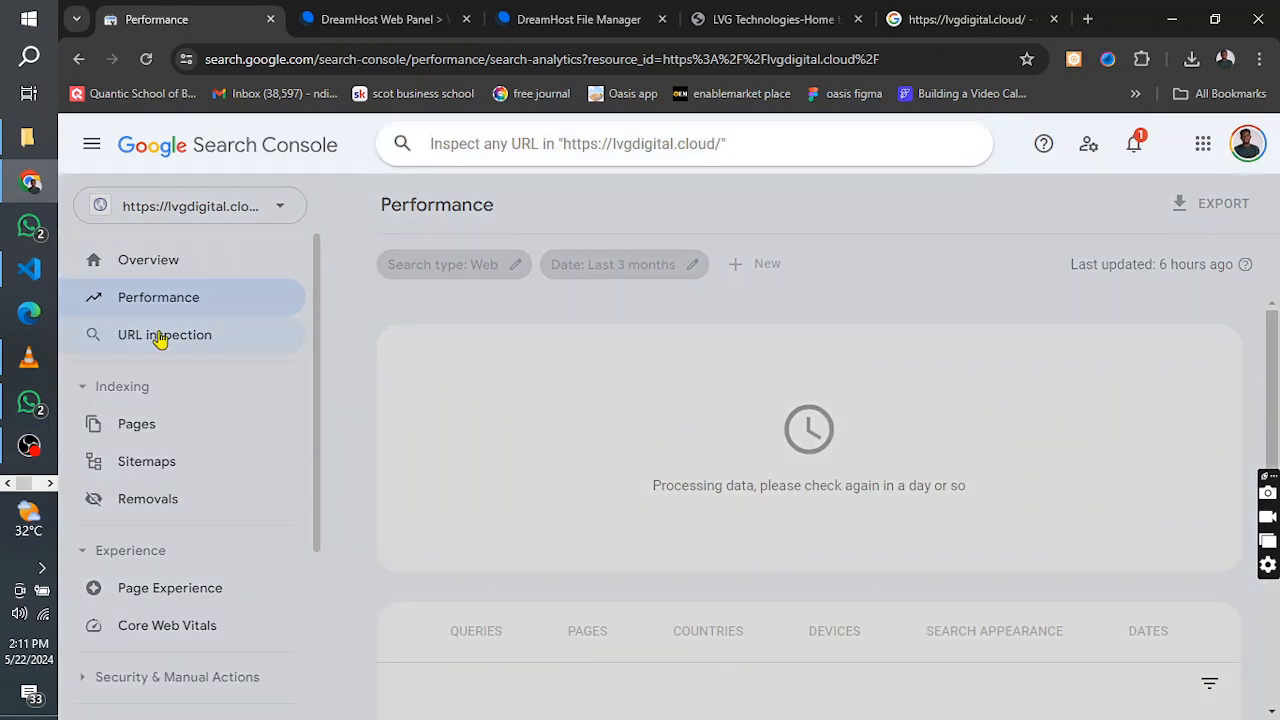
{"action": "key", "text": "ctrl+v"}
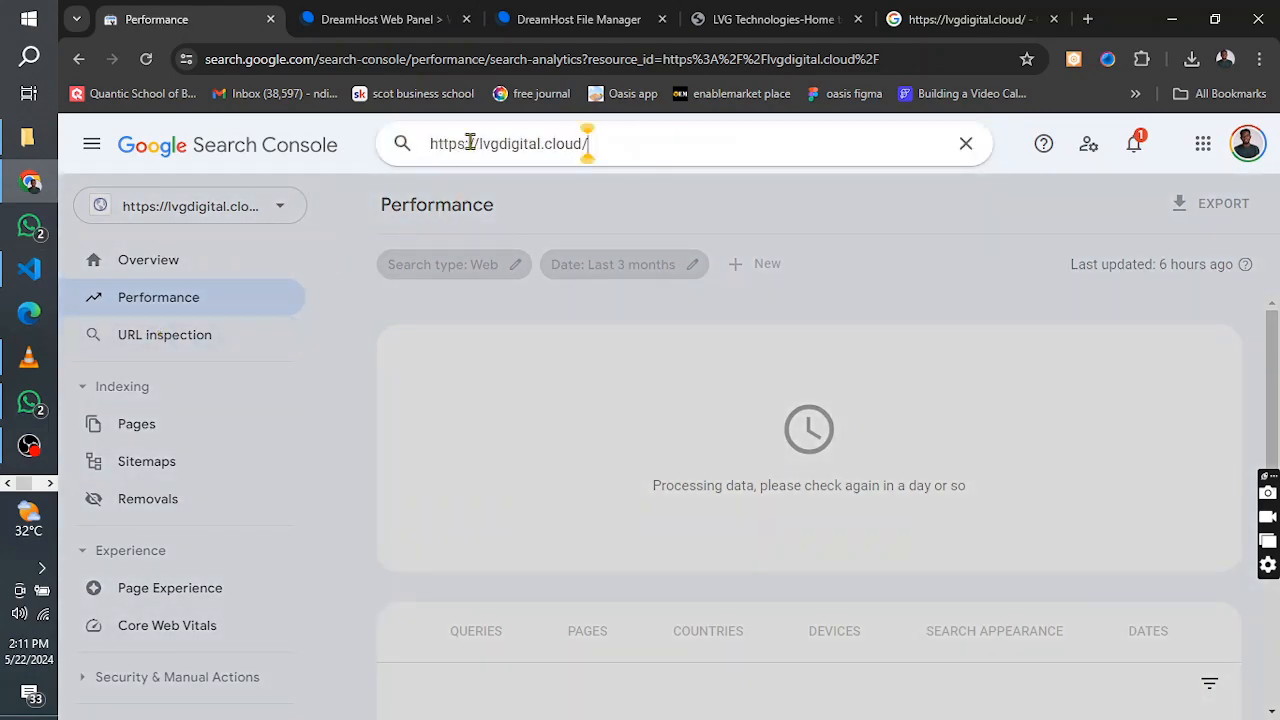
{"action": "key", "text": "Return"}
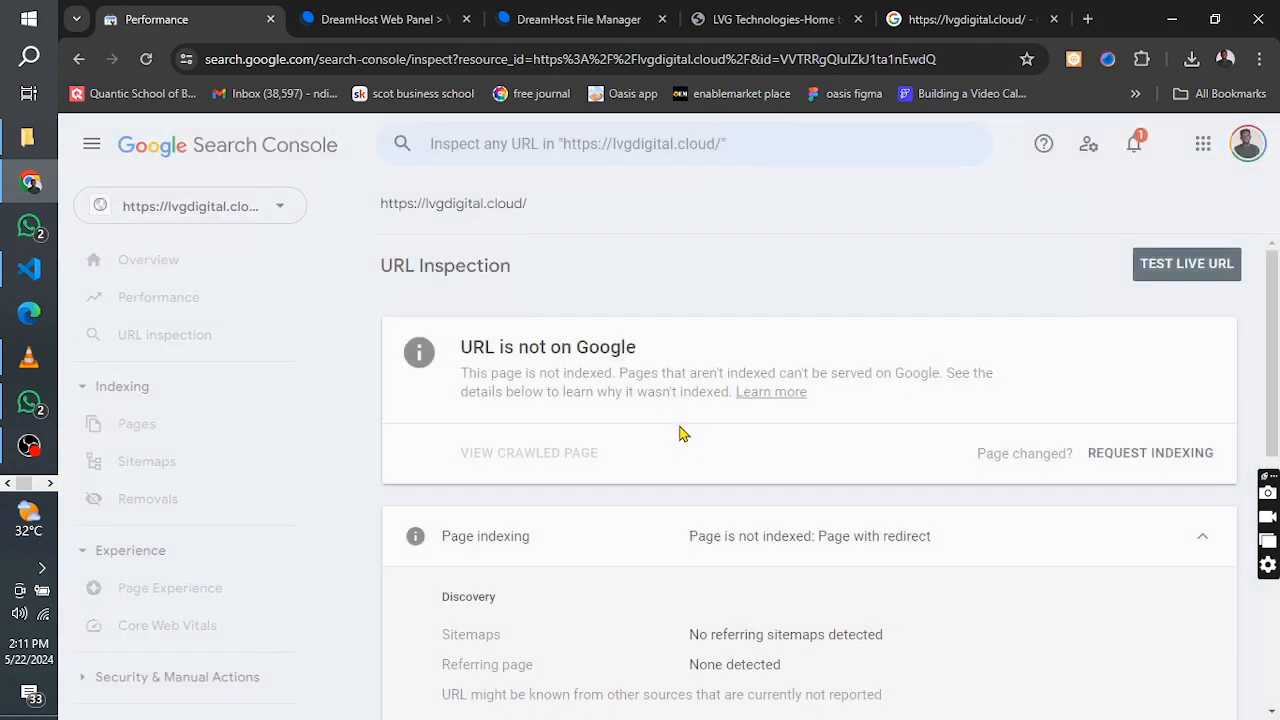
Request Google indexing for the inspected home page and close the confirmation message
{"action": "left_click", "coordinate": [1176, 274]}
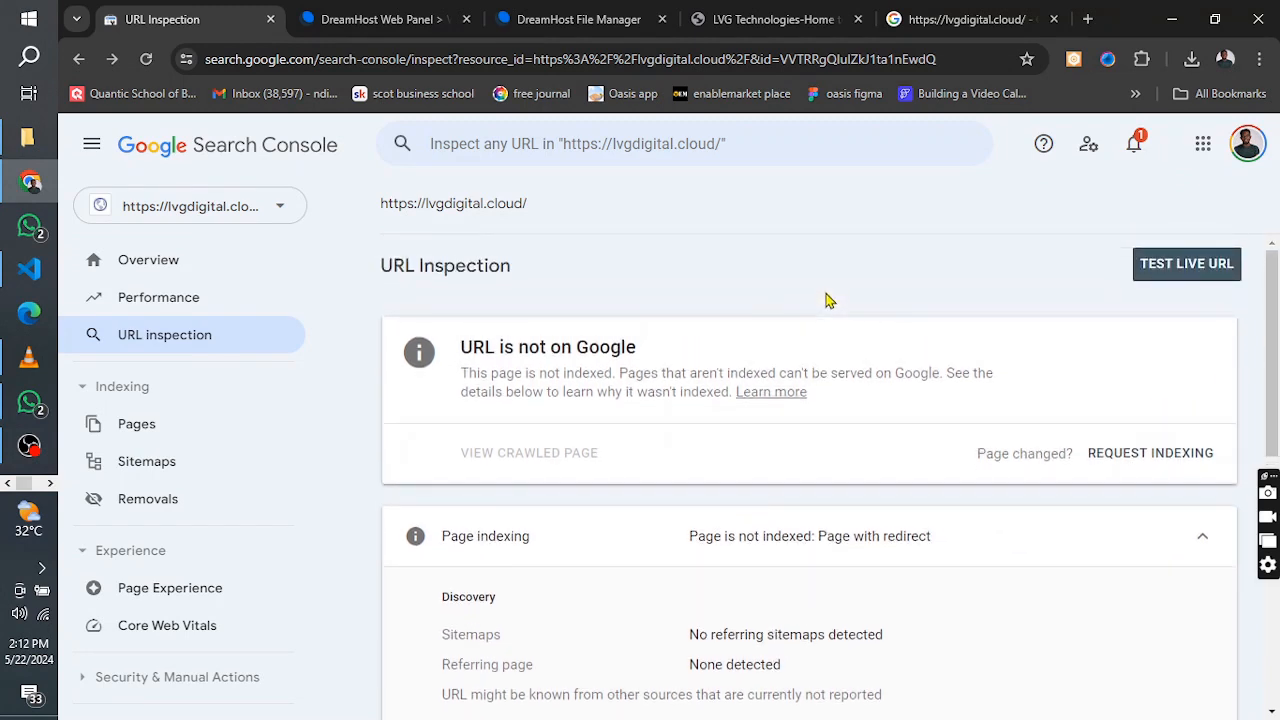
{"action": "left_click", "coordinate": [1148, 459]}
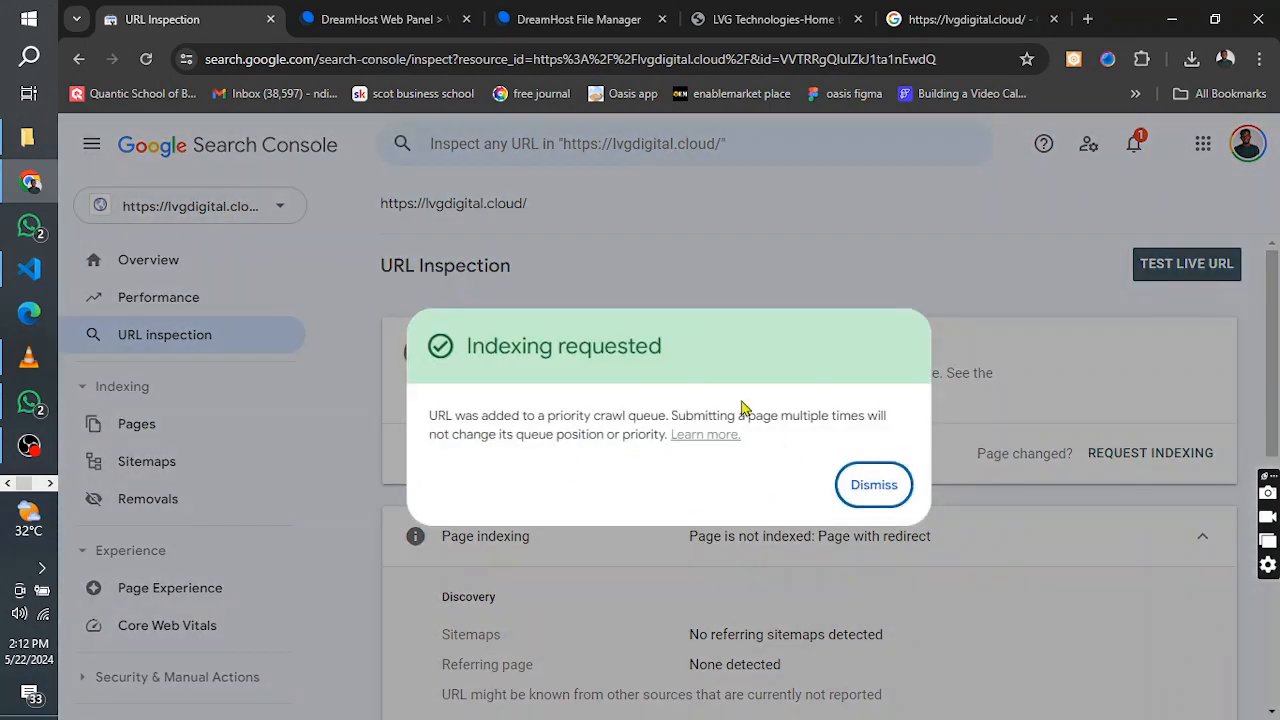
{"action": "left_click", "coordinate": [873, 486]}
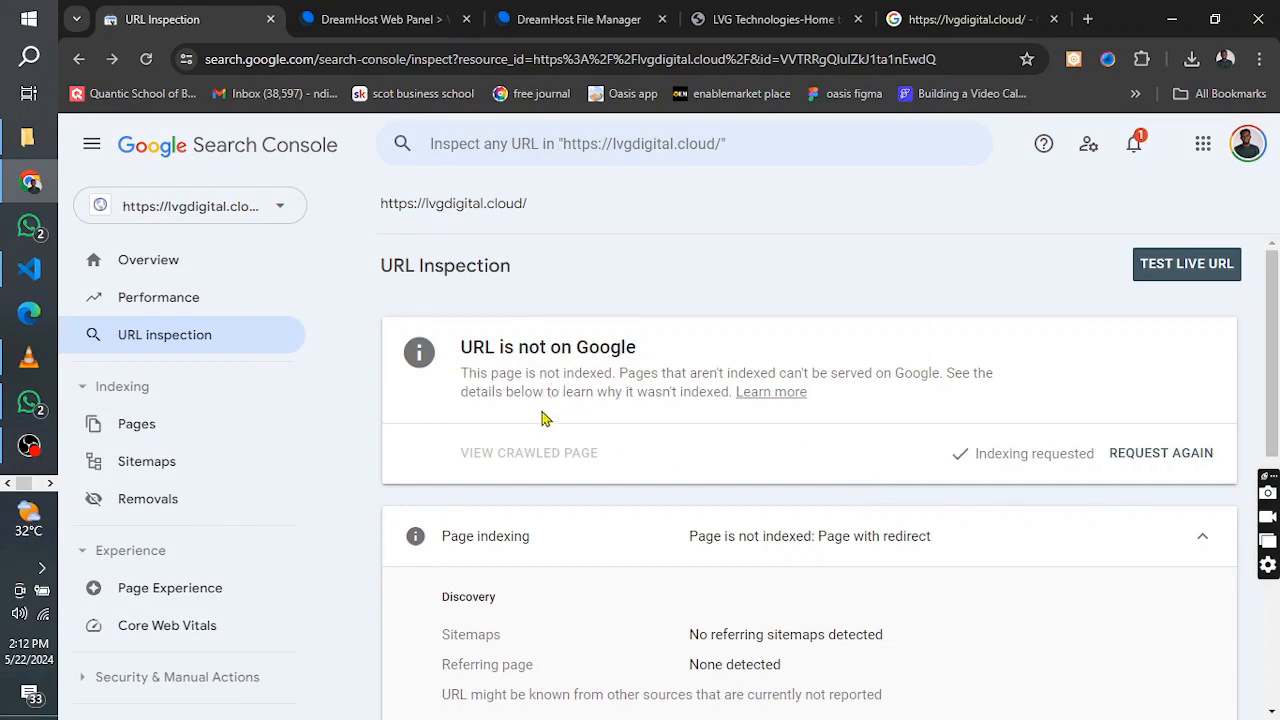
{"action": "scroll", "coordinate": [545, 418], "scroll_direction": "down", "scroll_amount": 1}
{"action": "scroll", "coordinate": [545, 418], "scroll_direction": "up", "scroll_amount": 1}
Switch to the live LVG Technologies site, open its About page and copy the page's address
{"action": "left_click", "coordinate": [745, 19]}
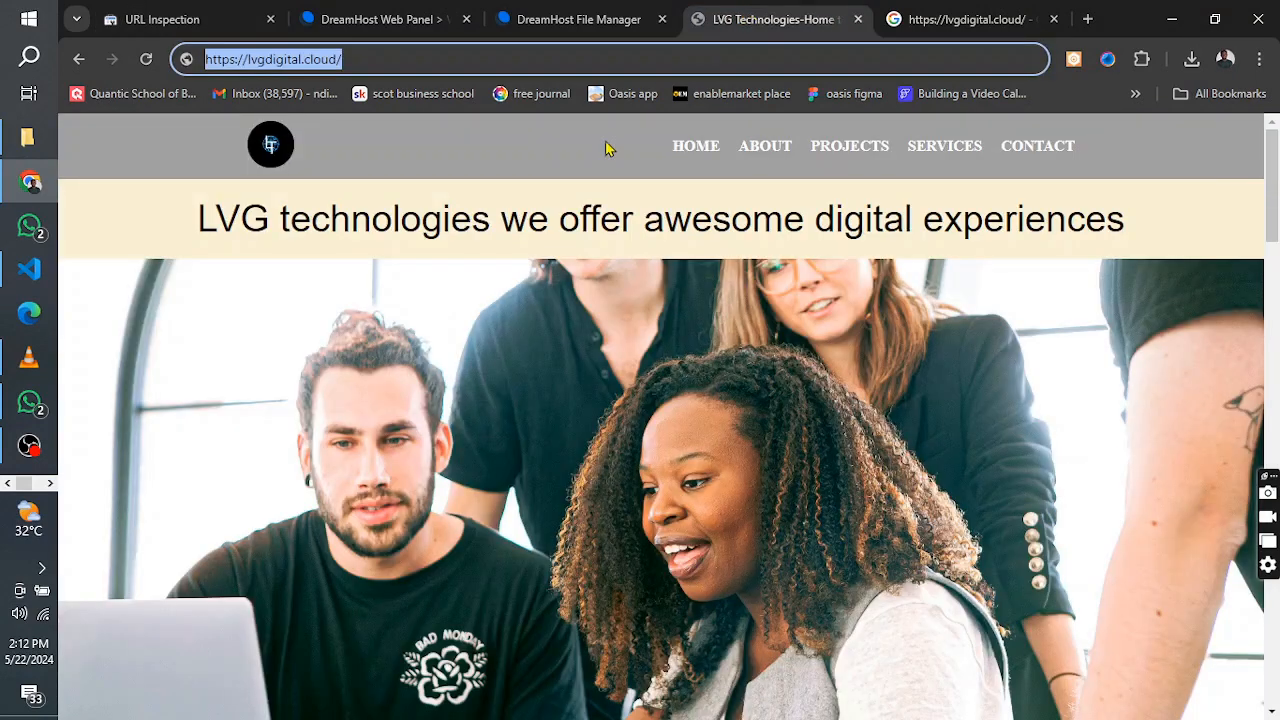
{"action": "left_click", "coordinate": [766, 150]}
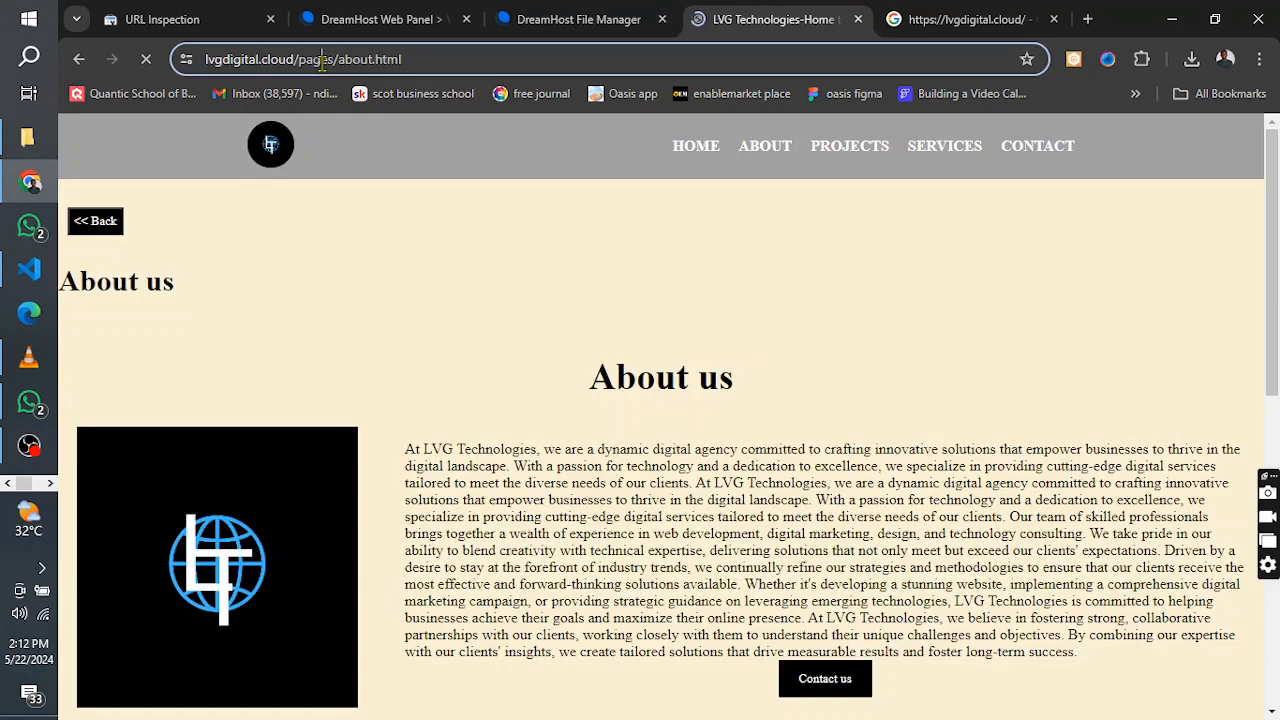
{"action": "left_click", "coordinate": [320, 59]}
{"action": "right_click", "coordinate": [324, 60]}
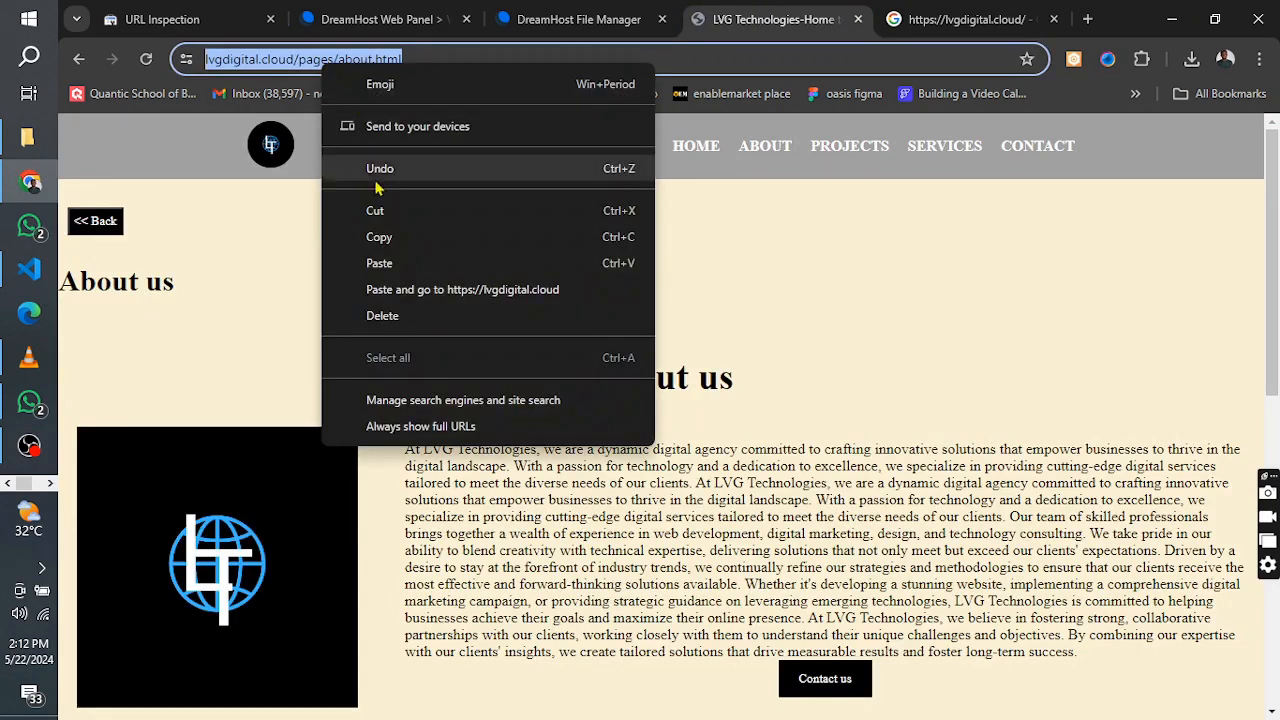
{"action": "left_click", "coordinate": [386, 246]}
{"action": "left_click", "coordinate": [764, 149]}
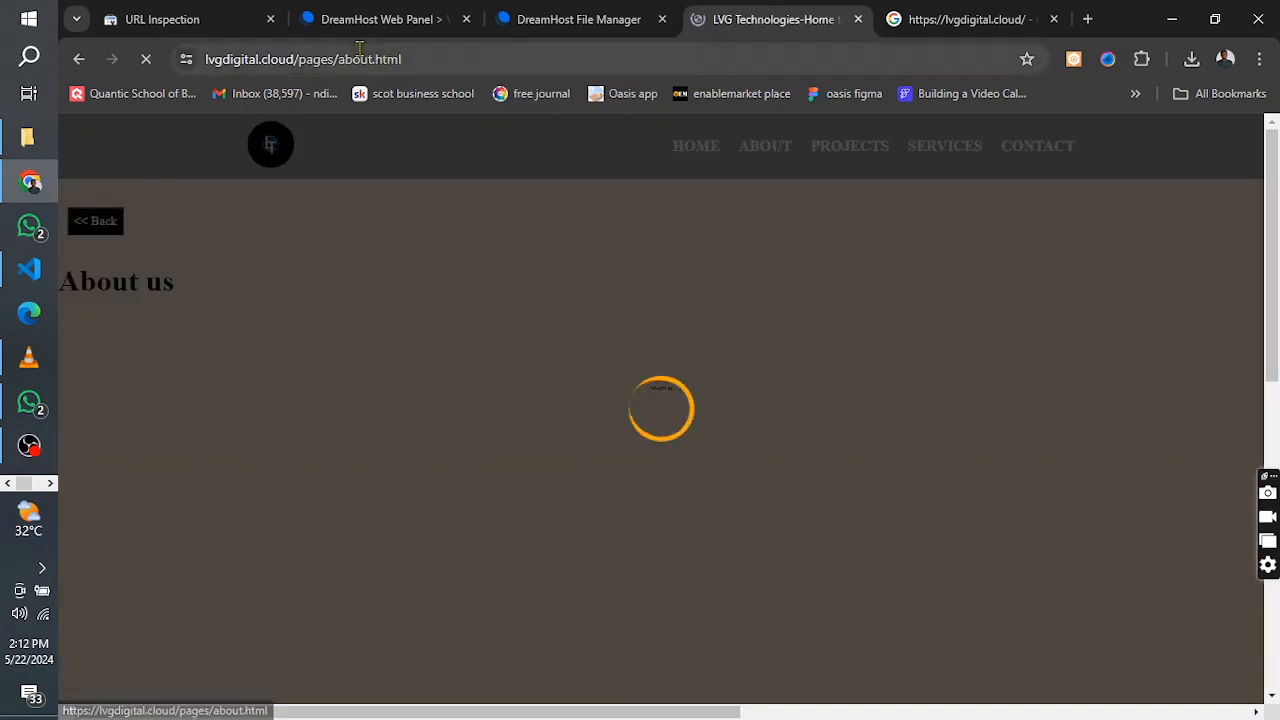
{"action": "right_click", "coordinate": [320, 60]}
{"action": "left_click", "coordinate": [514, 191]}
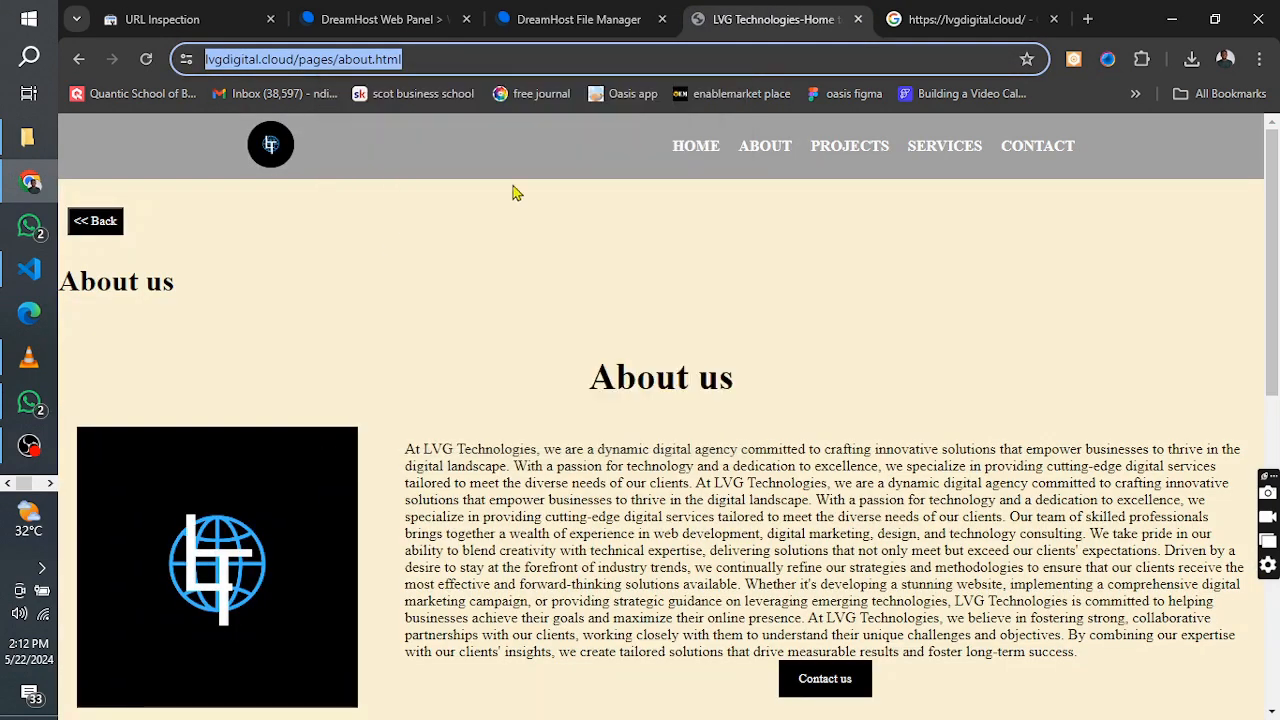
{"action": "left_click", "coordinate": [160, 19]}
{"action": "left_click", "coordinate": [536, 146]}
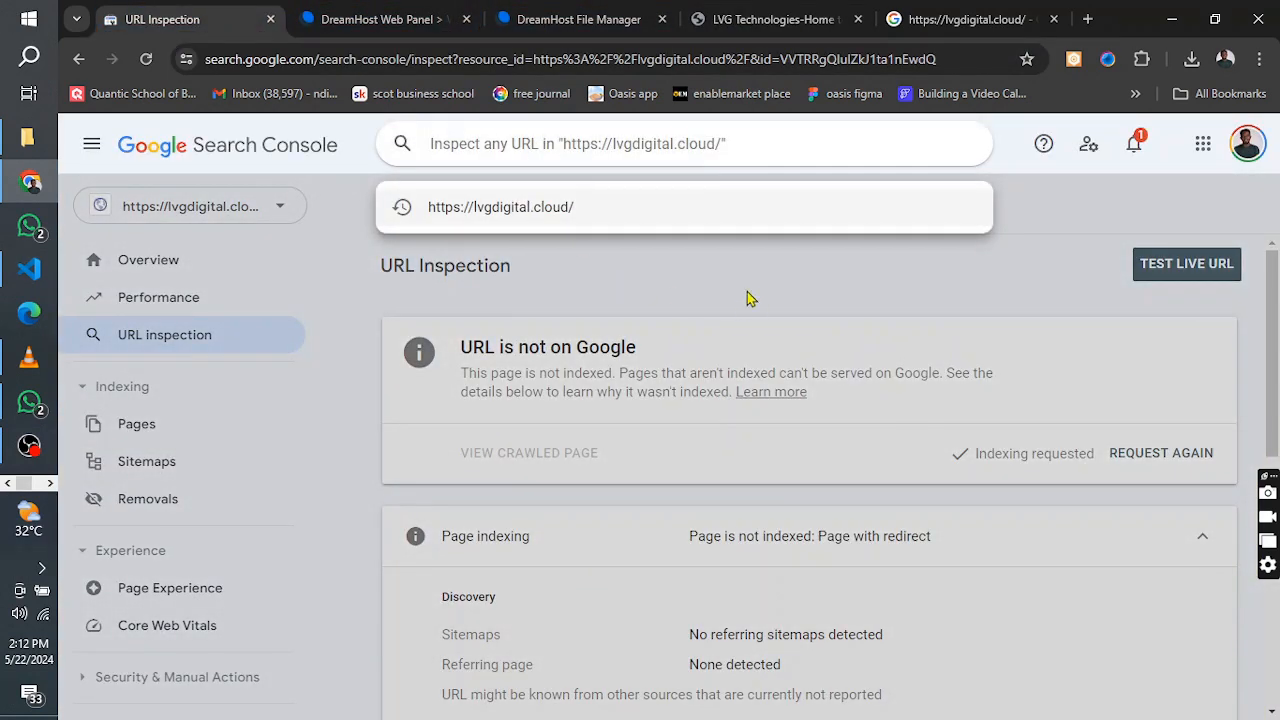
{"action": "key", "text": "ctrl+v"}
{"action": "key", "text": "Return"}
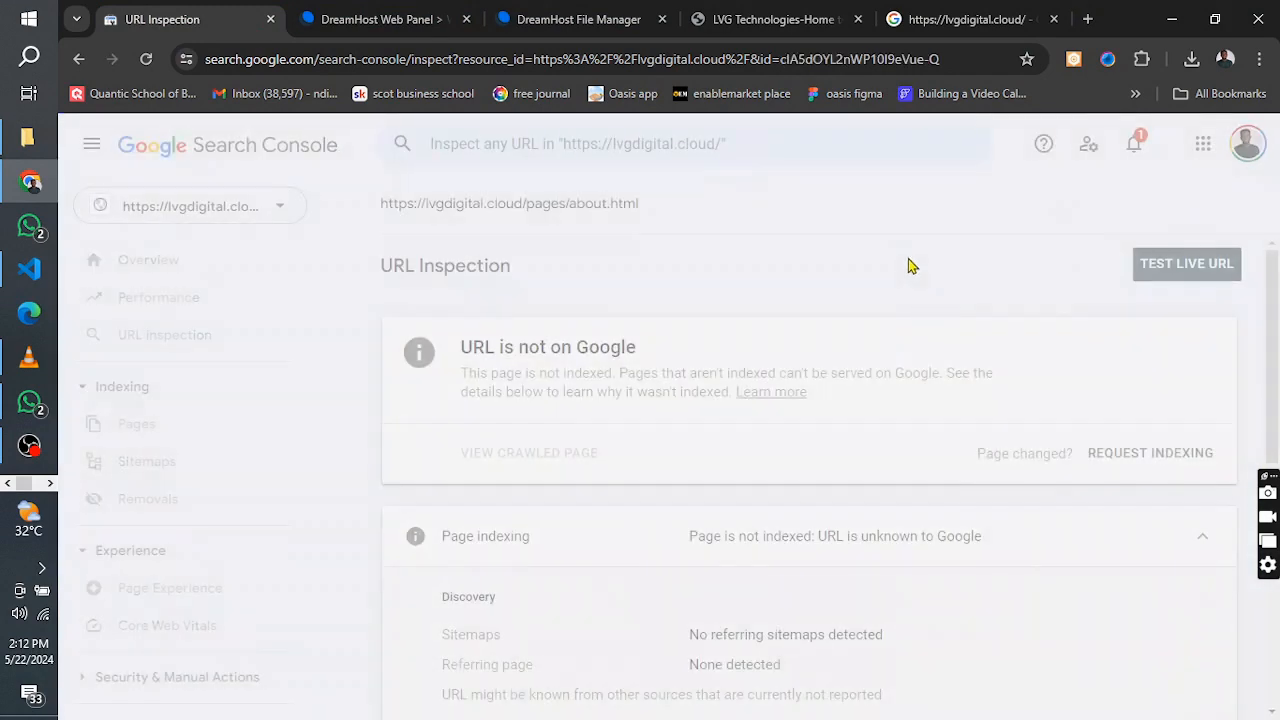
{"action": "left_click", "coordinate": [1116, 458]}
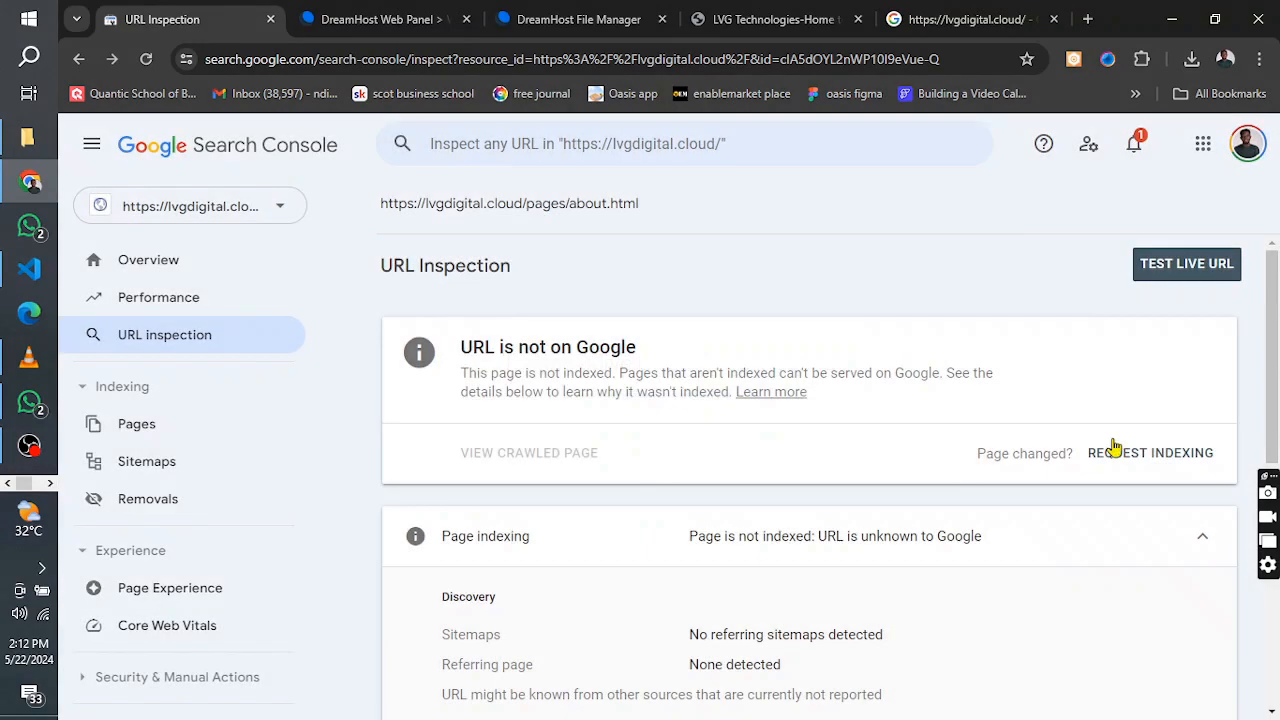
{"action": "left_click", "coordinate": [1106, 452]}
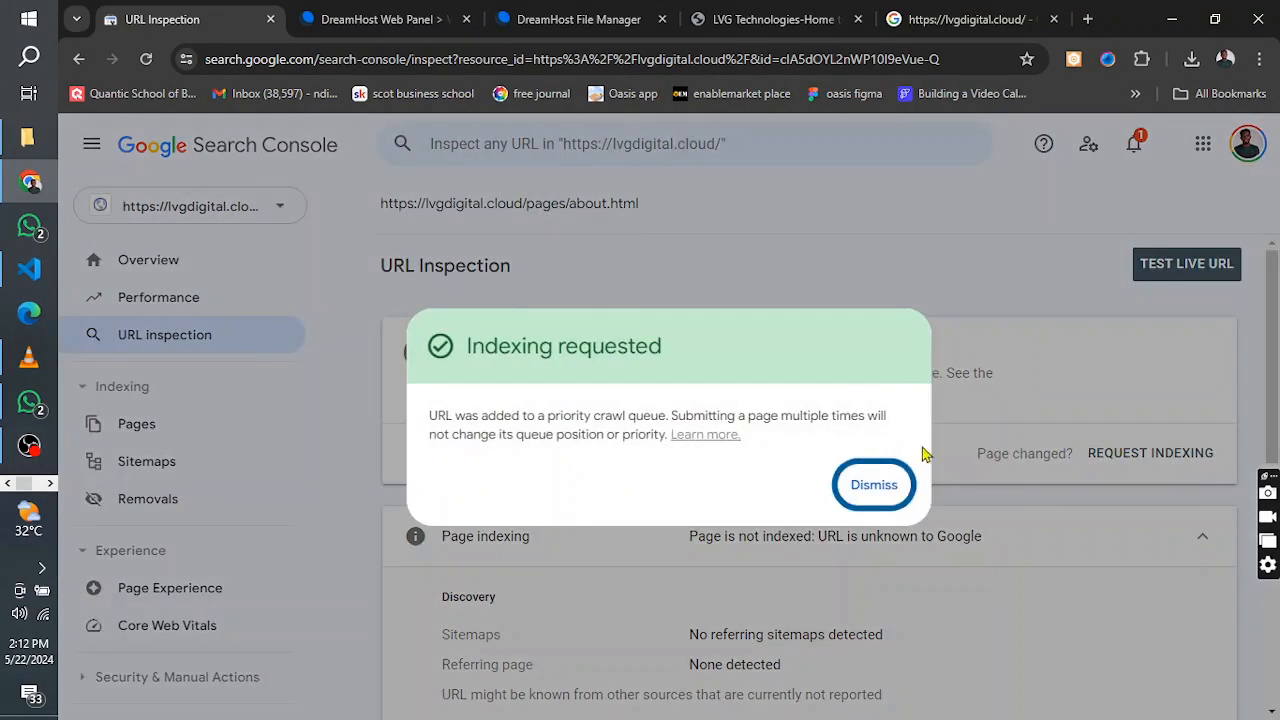
{"action": "left_click", "coordinate": [871, 484]}
Return to the live LVG Technologies site, open its Projects page and copy the page's address
{"action": "left_click", "coordinate": [775, 19]}
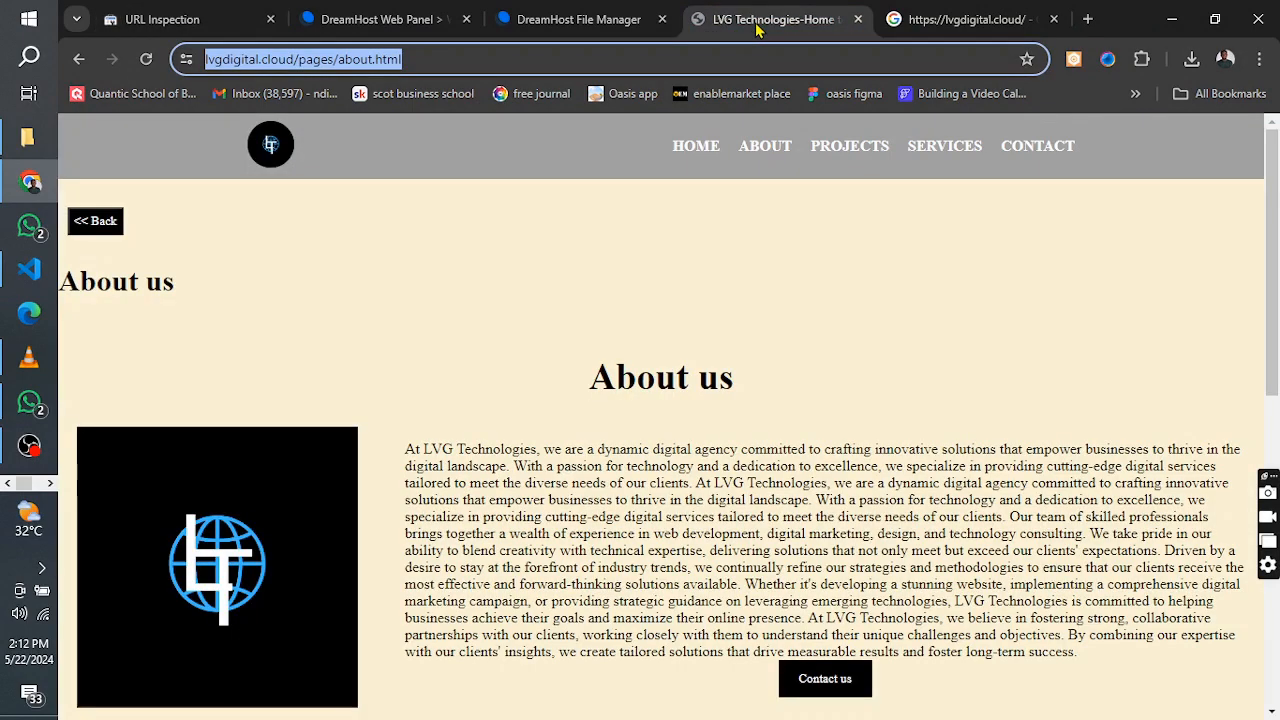
{"action": "left_click", "coordinate": [838, 158]}
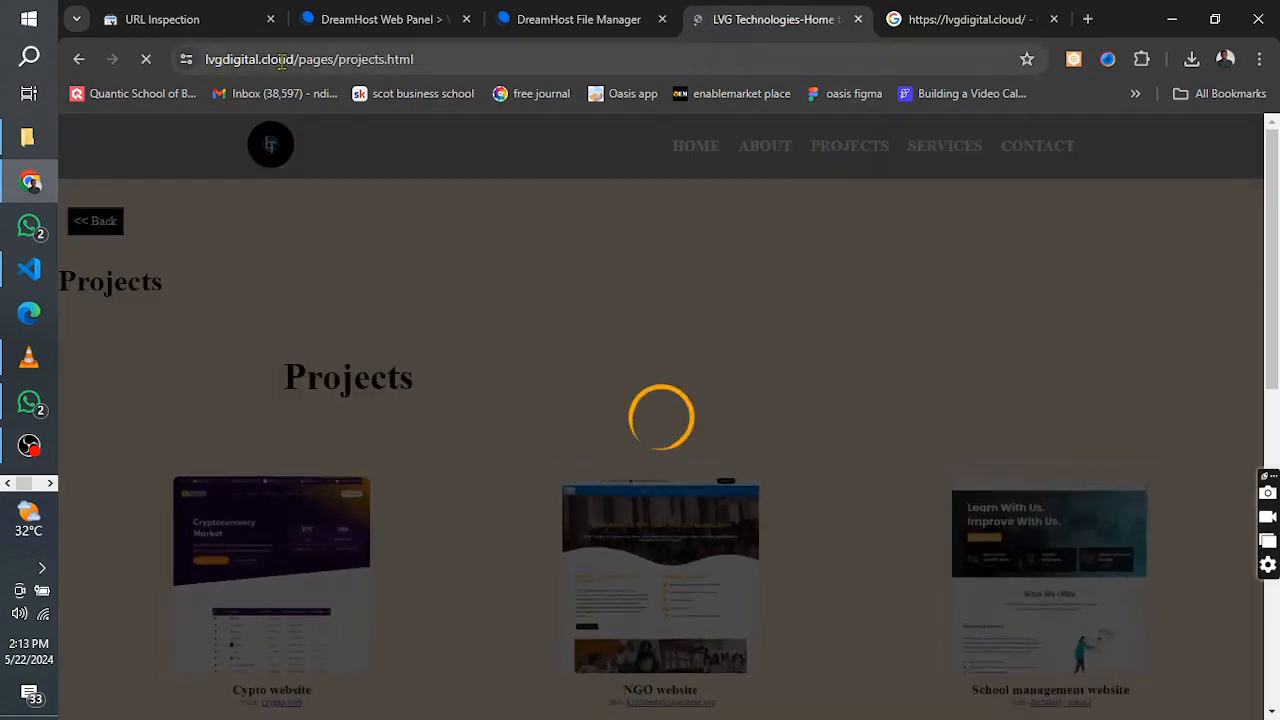
{"action": "left_click", "coordinate": [286, 59]}
{"action": "right_click", "coordinate": [291, 60]}
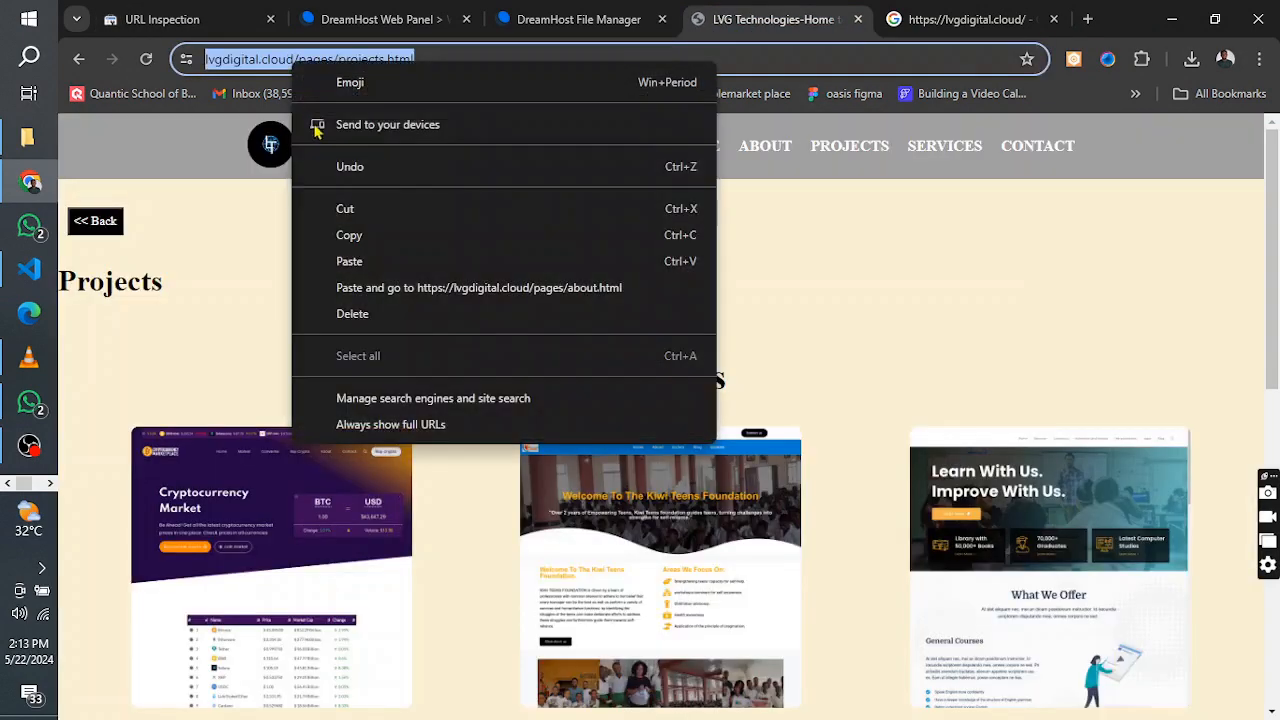
{"action": "left_click", "coordinate": [346, 240]}
{"action": "left_click", "coordinate": [912, 14]}
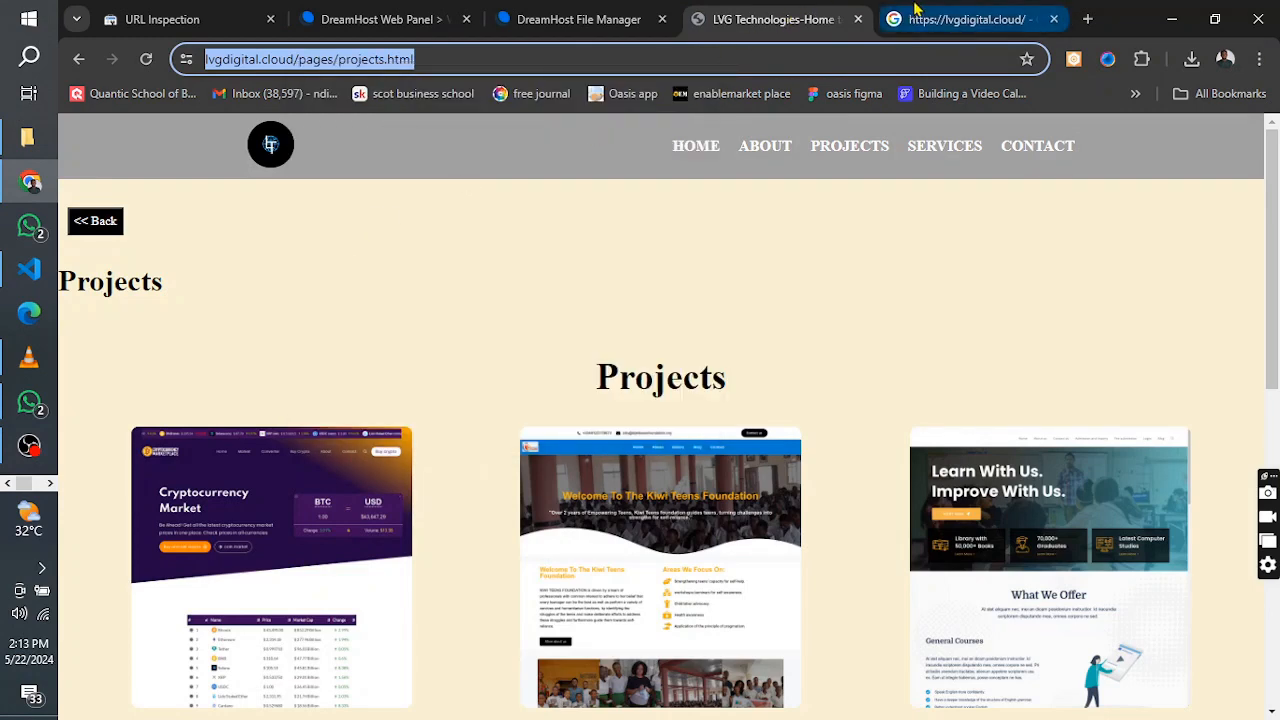
{"action": "left_click", "coordinate": [178, 10]}
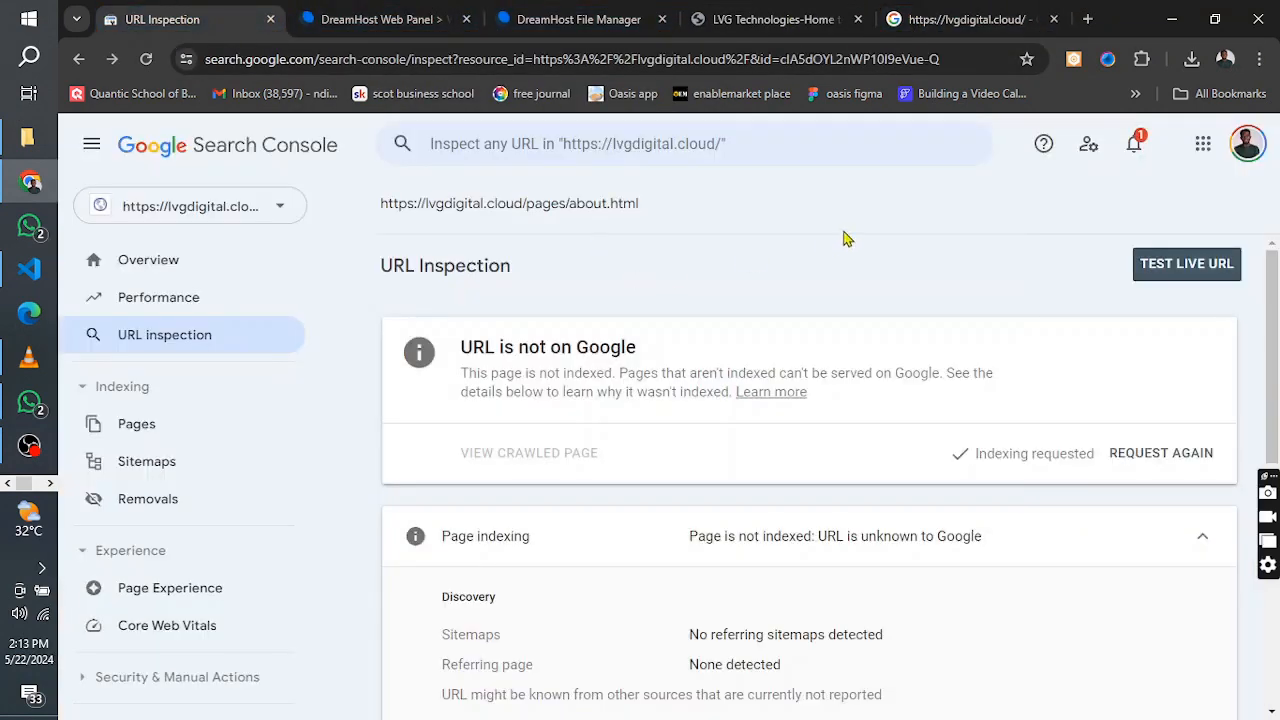
{"action": "left_click", "coordinate": [590, 148]}
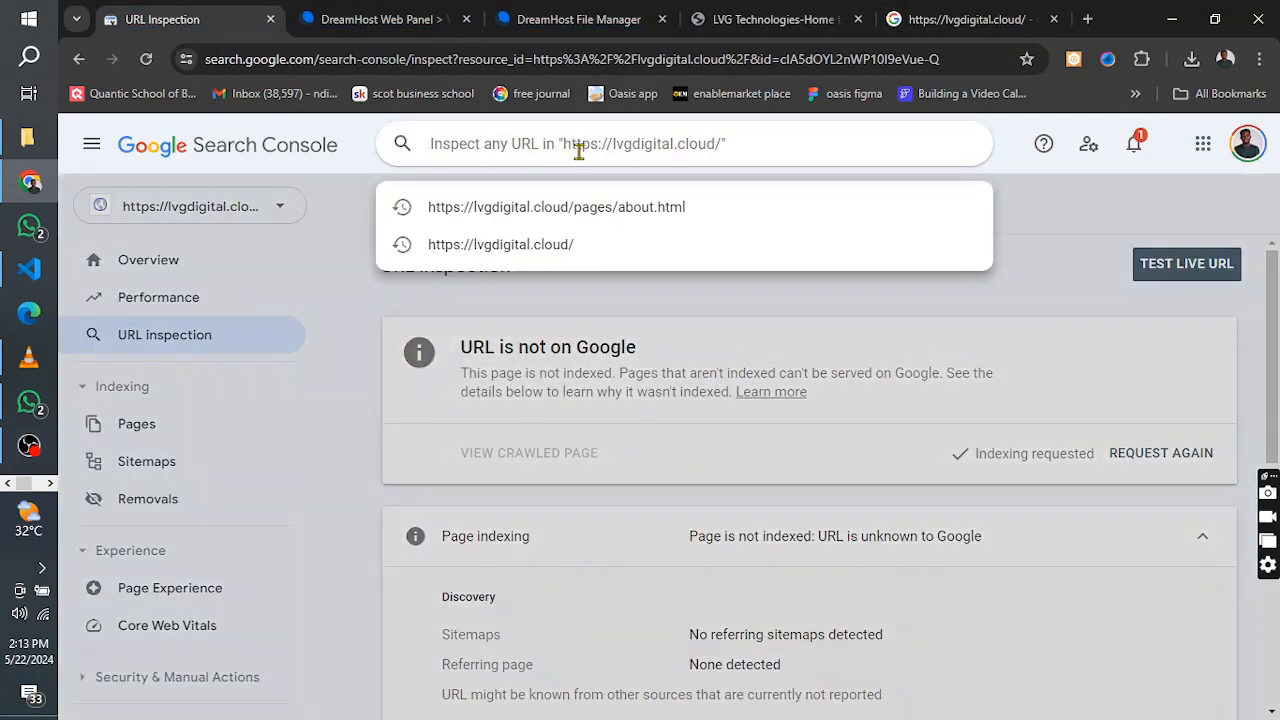
{"action": "key", "text": "ctrl+v"}
{"action": "key", "text": "Return"}
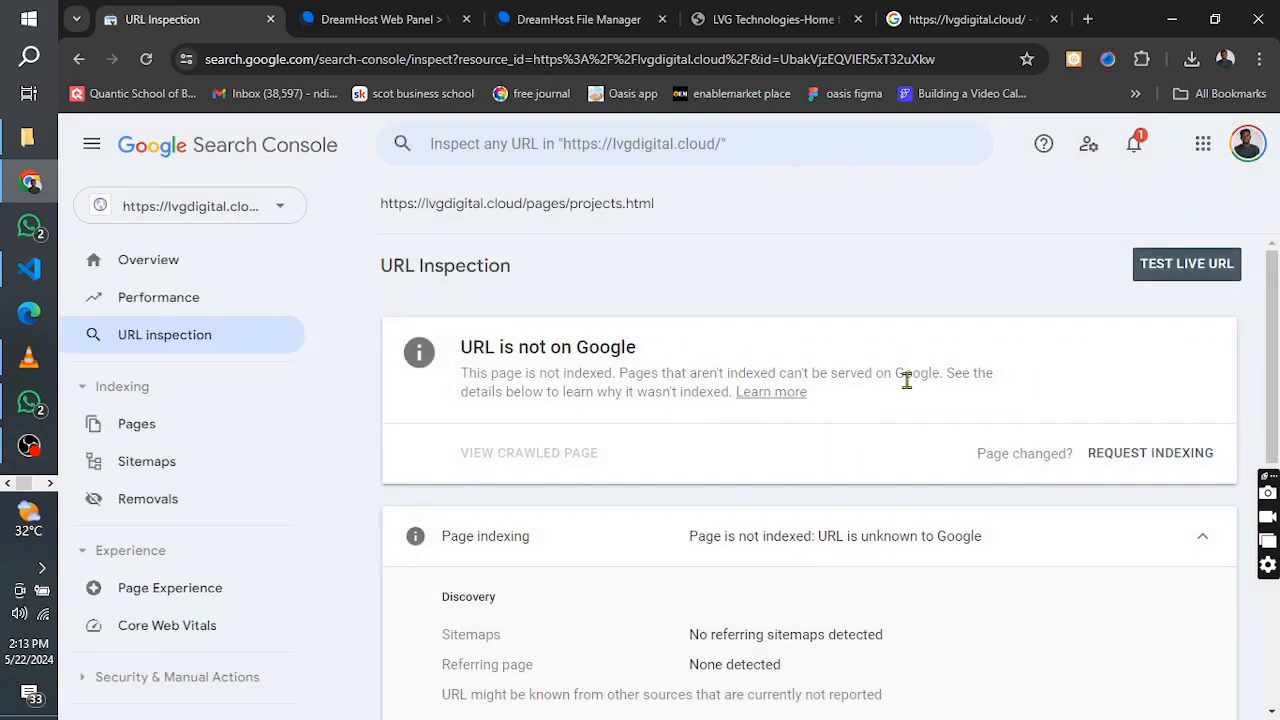
{"action": "left_click", "coordinate": [1138, 452]}
{"action": "left_click", "coordinate": [1150, 453]}
{"action": "left_click", "coordinate": [846, 482]}
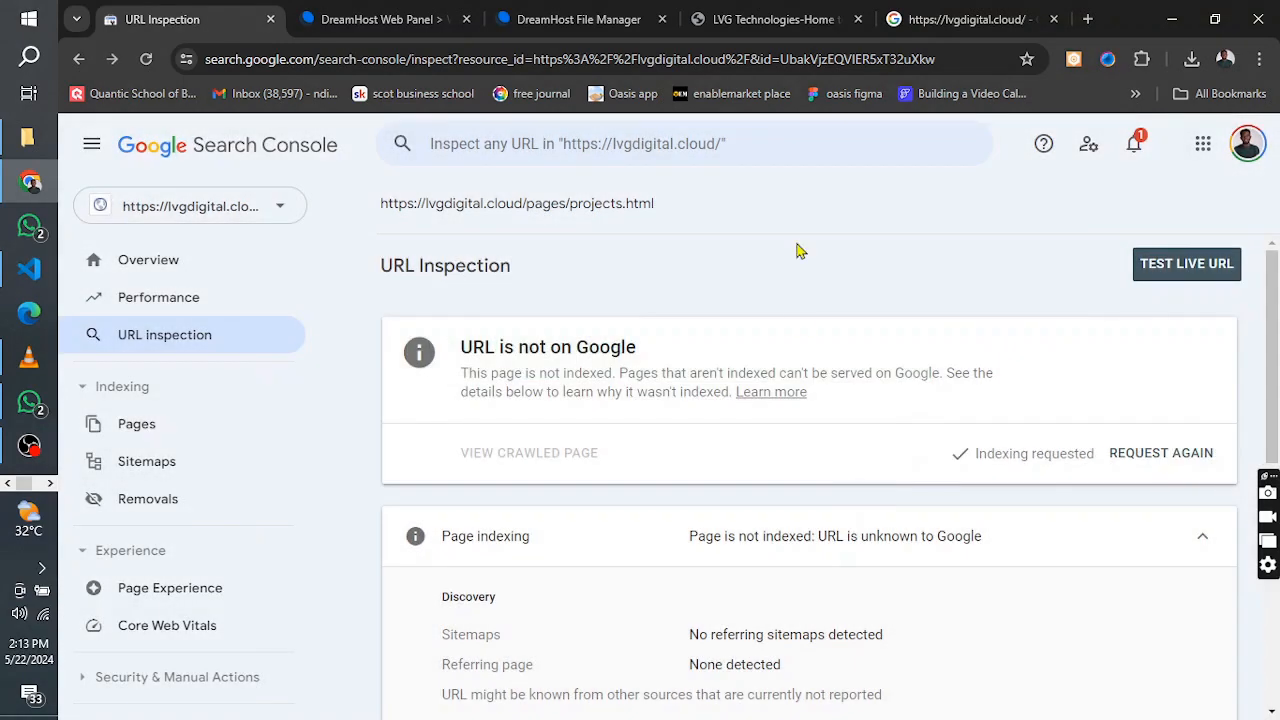
Return to the live LVG Technologies site, open its Services page and copy the page's address
{"action": "left_click", "coordinate": [764, 16]}
{"action": "left_click", "coordinate": [930, 152]}
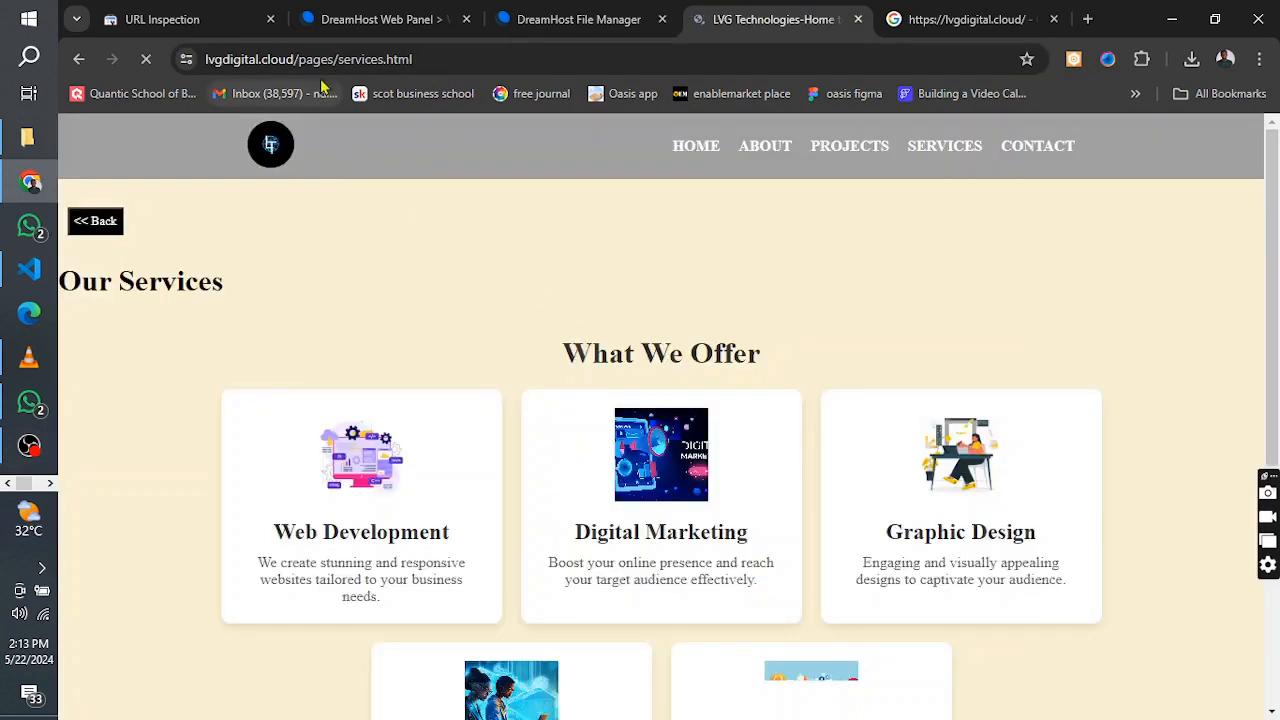
{"action": "left_click", "coordinate": [320, 60]}
{"action": "right_click", "coordinate": [320, 62]}
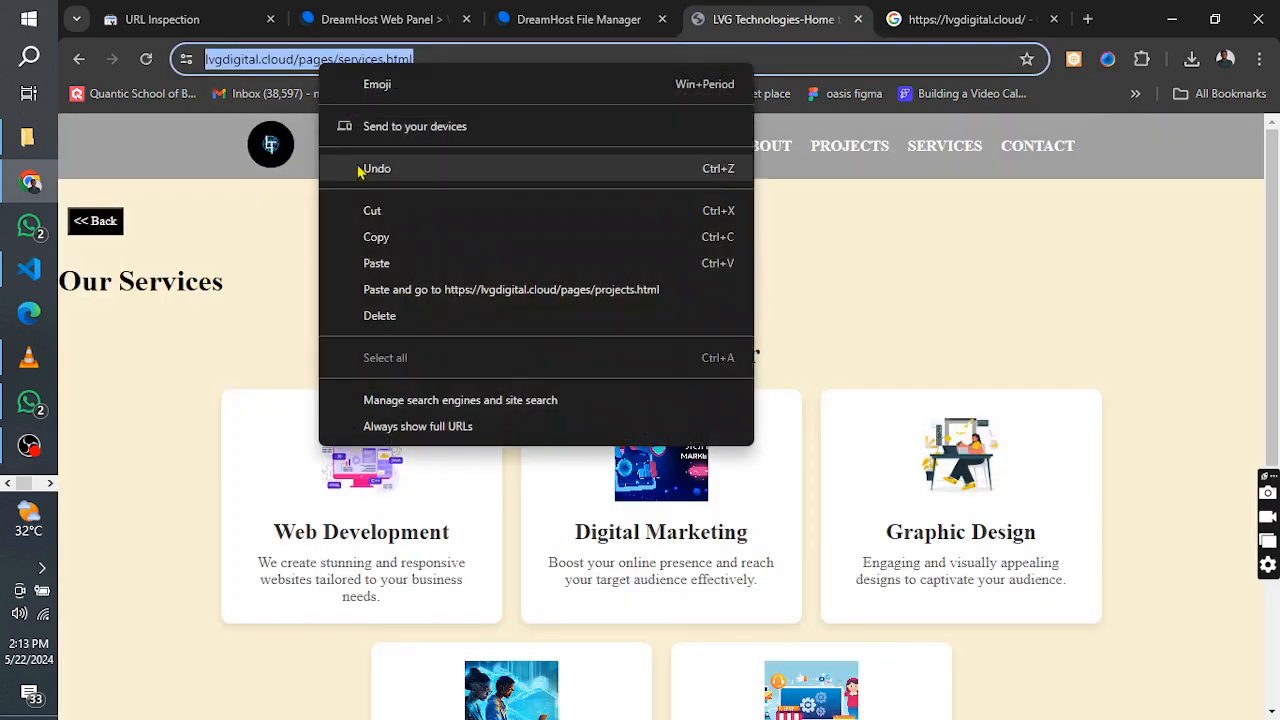
{"action": "left_click", "coordinate": [378, 237]}
{"action": "left_click", "coordinate": [165, 19]}
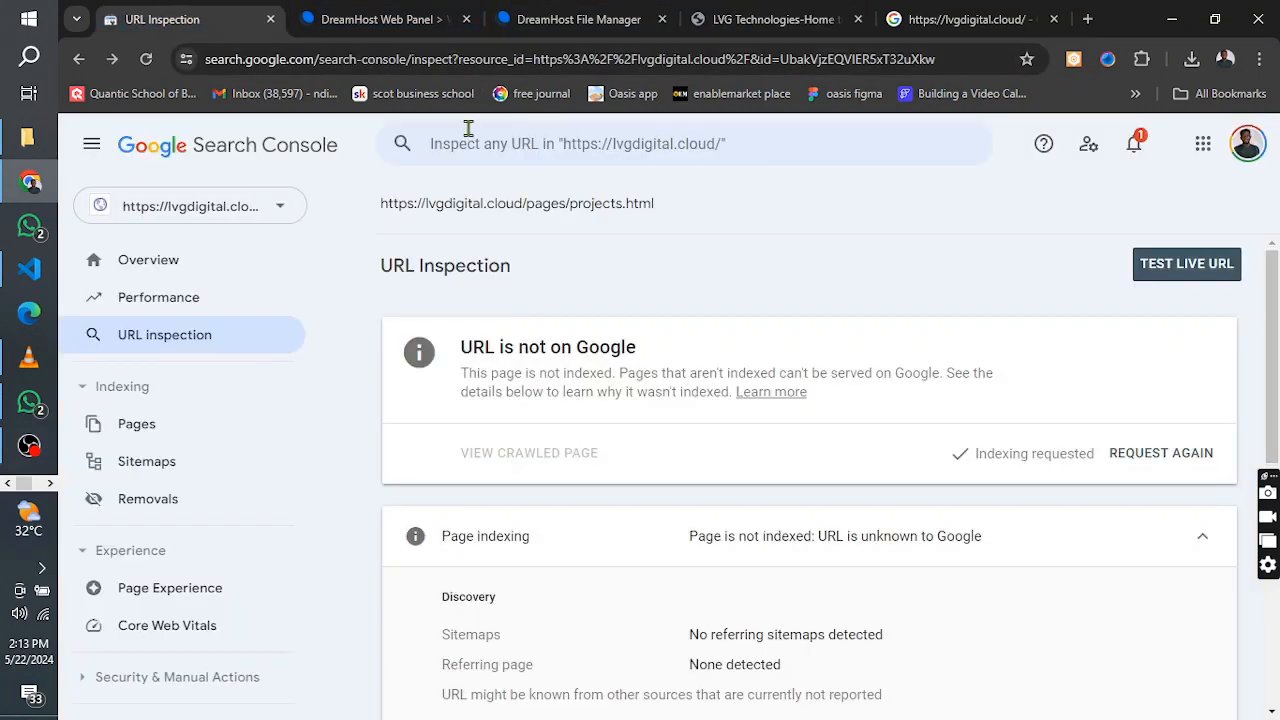
{"action": "left_click", "coordinate": [468, 130]}
{"action": "key", "text": "ctrl+v"}
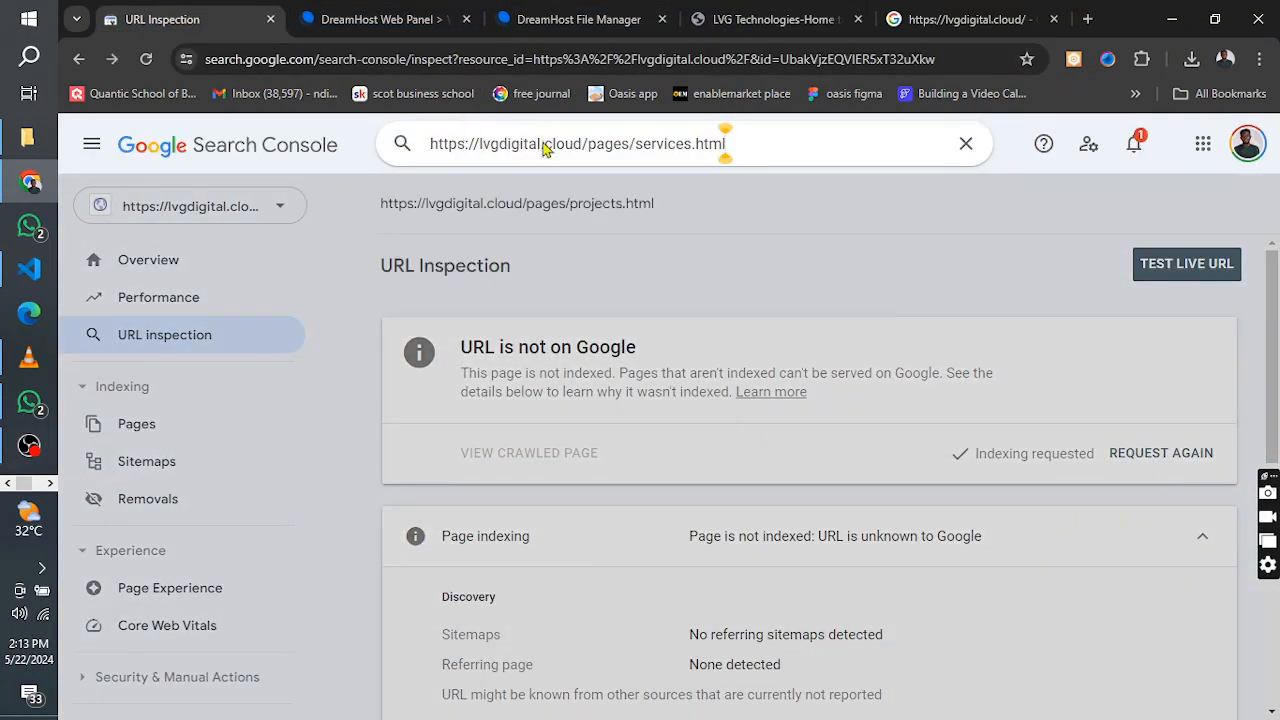
{"action": "key", "text": "Return"}
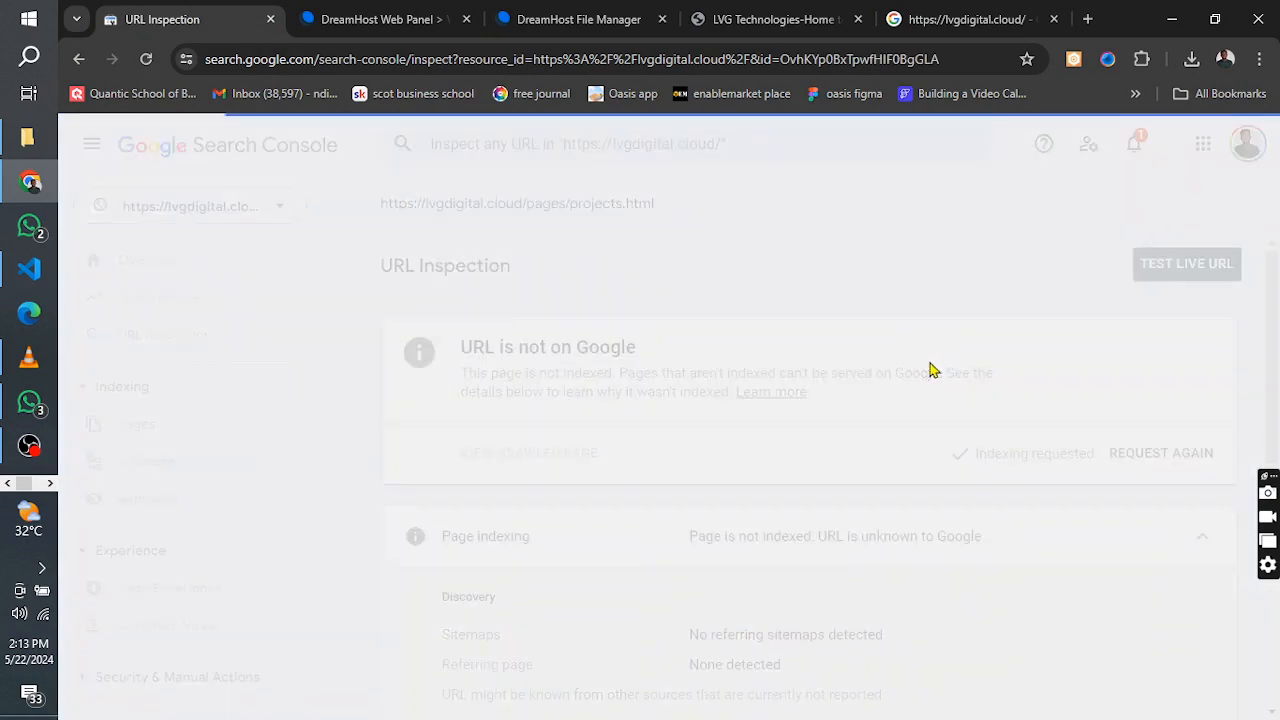
{"action": "left_click", "coordinate": [1120, 456]}
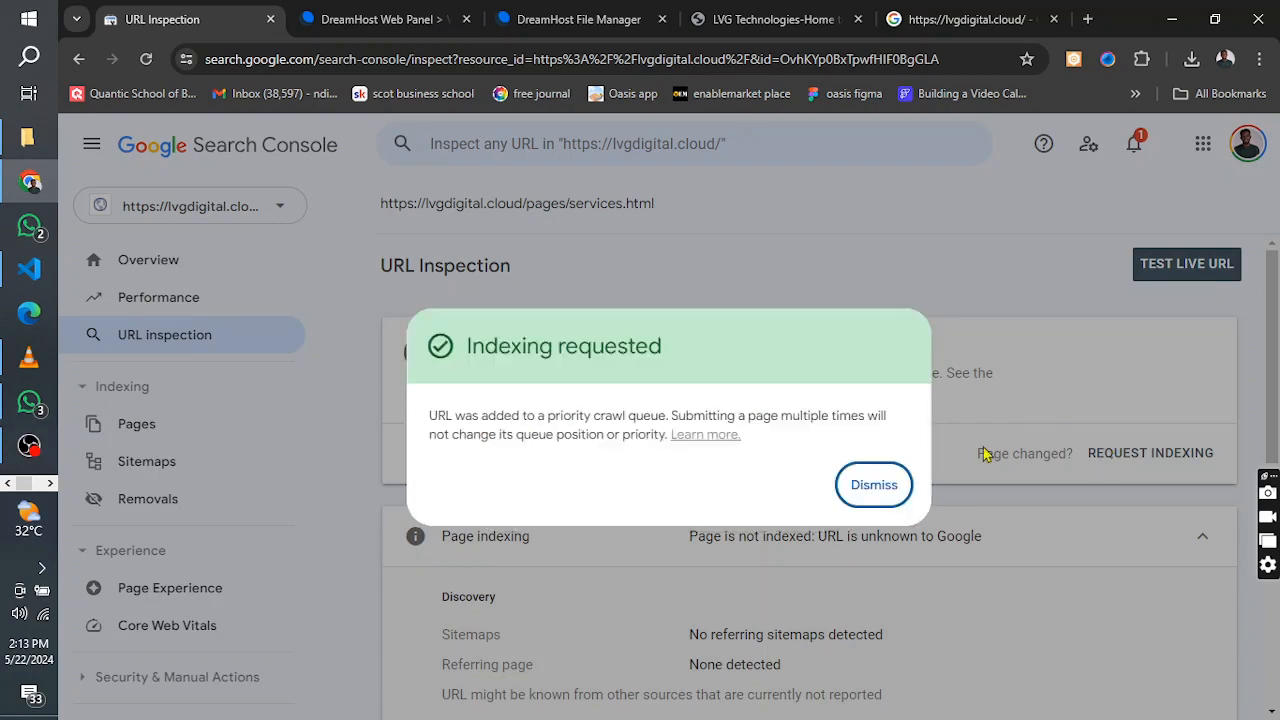
{"action": "left_click", "coordinate": [878, 488]}
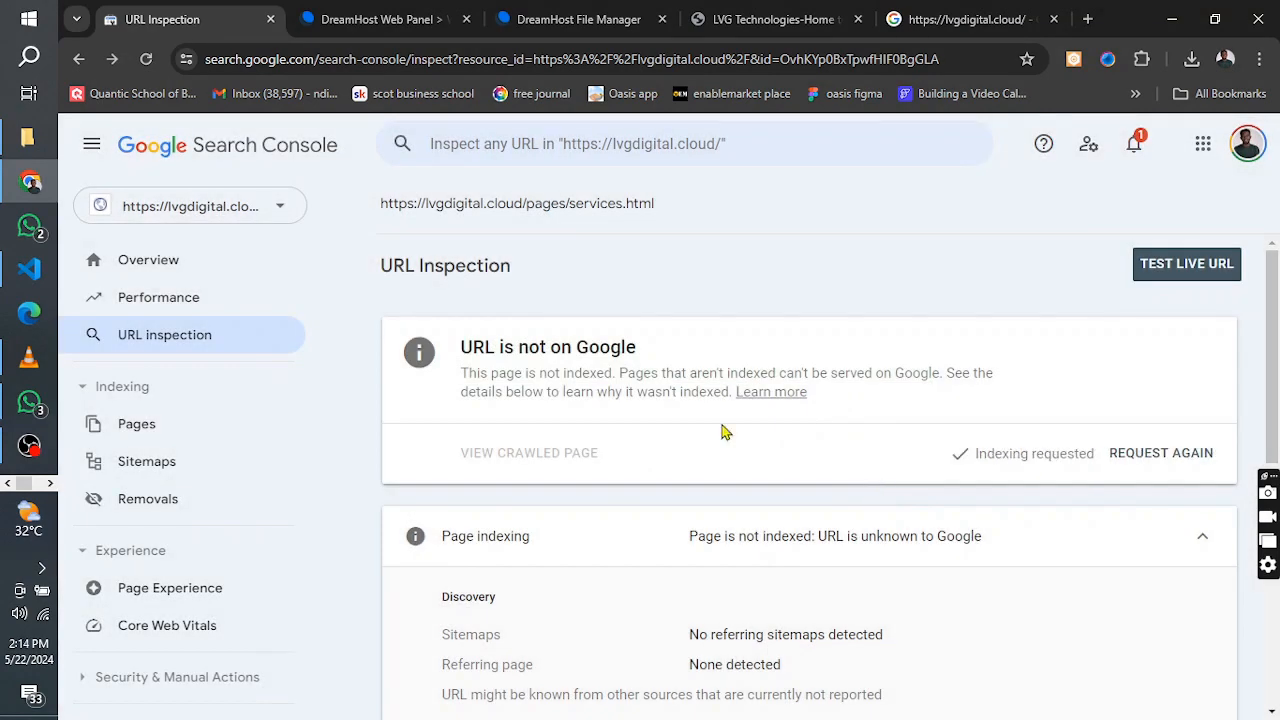
Return to the live LVG Technologies site, open its Contact page and copy the page's address
{"action": "left_click", "coordinate": [775, 19]}
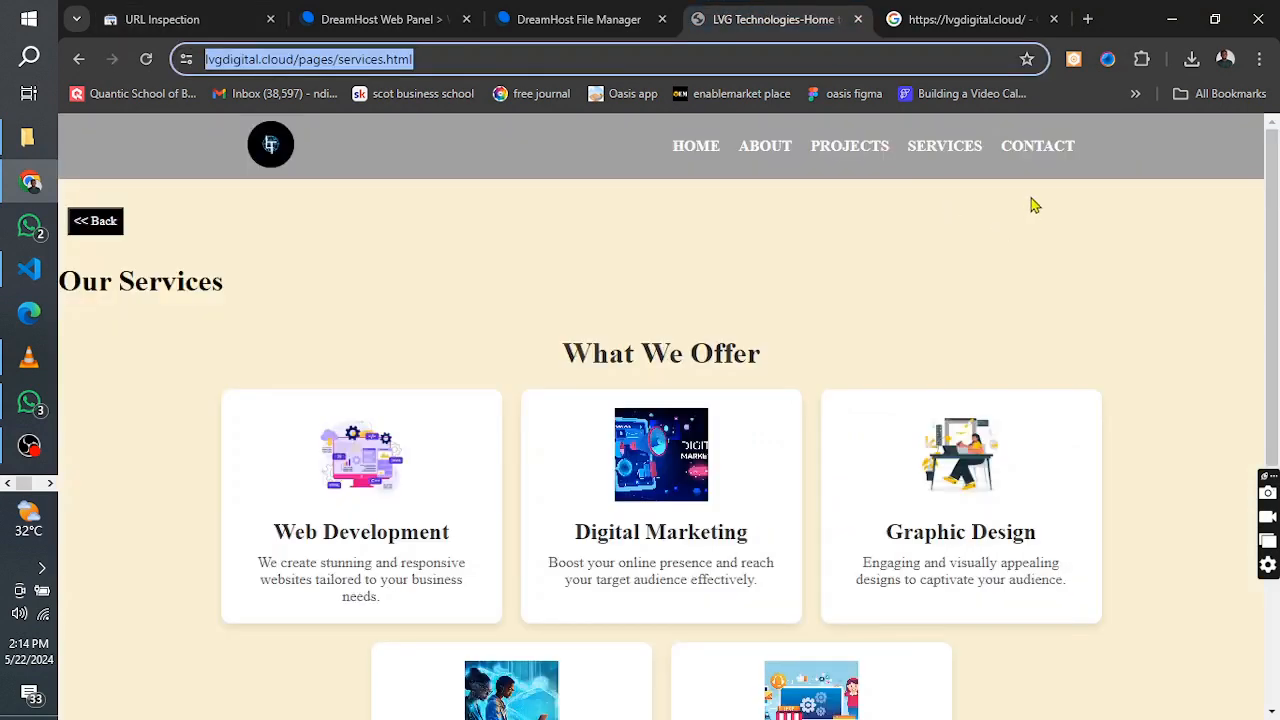
{"action": "left_click", "coordinate": [1040, 148]}
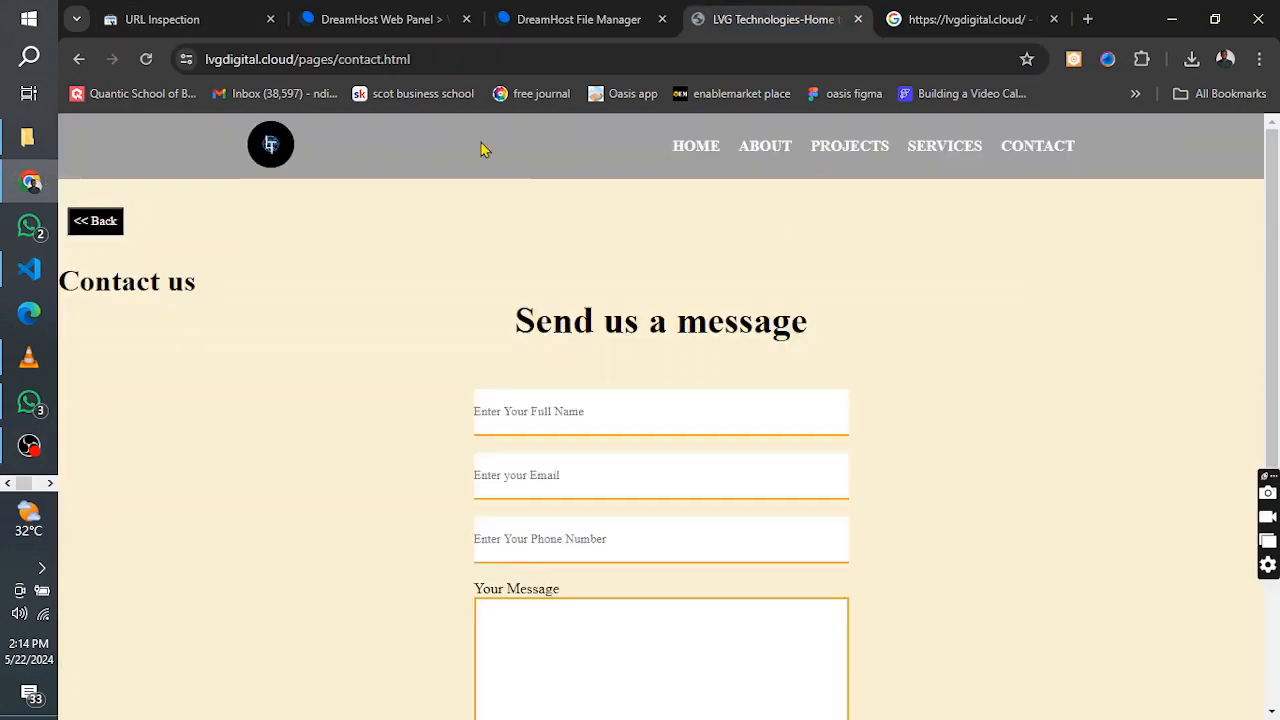
{"action": "left_click", "coordinate": [315, 55]}
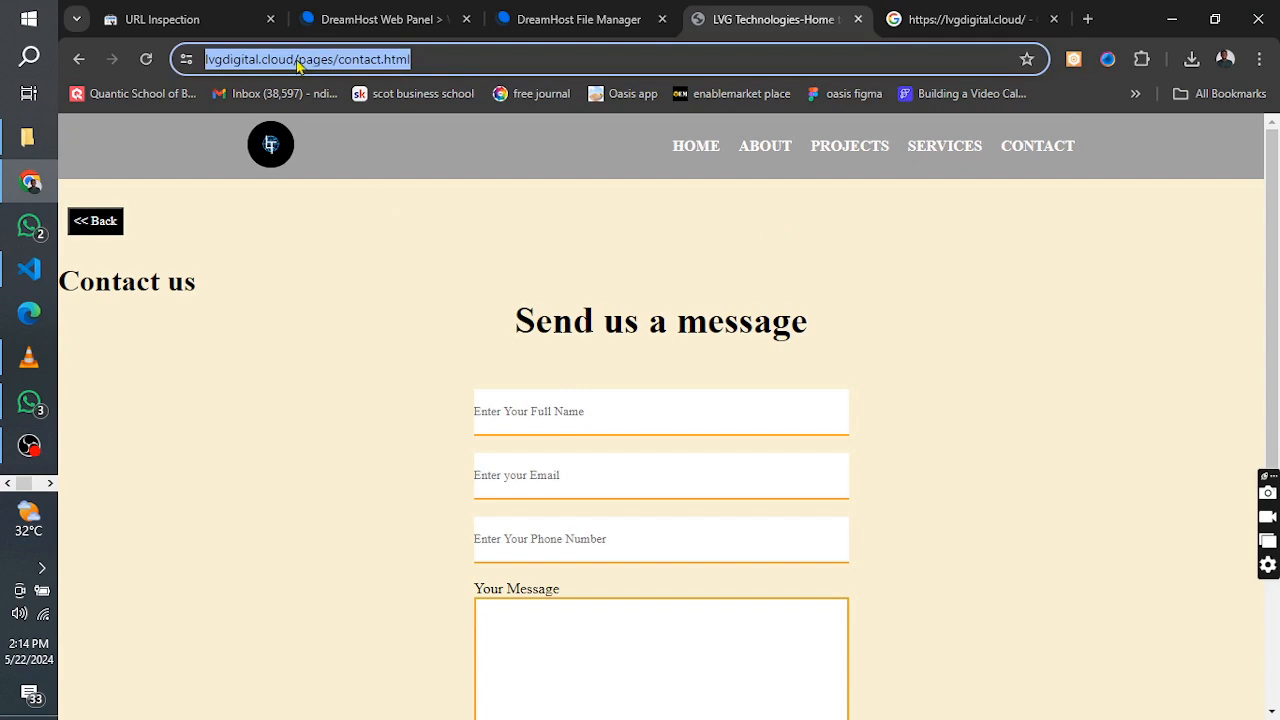
{"action": "right_click", "coordinate": [298, 64]}
{"action": "left_click", "coordinate": [398, 232]}
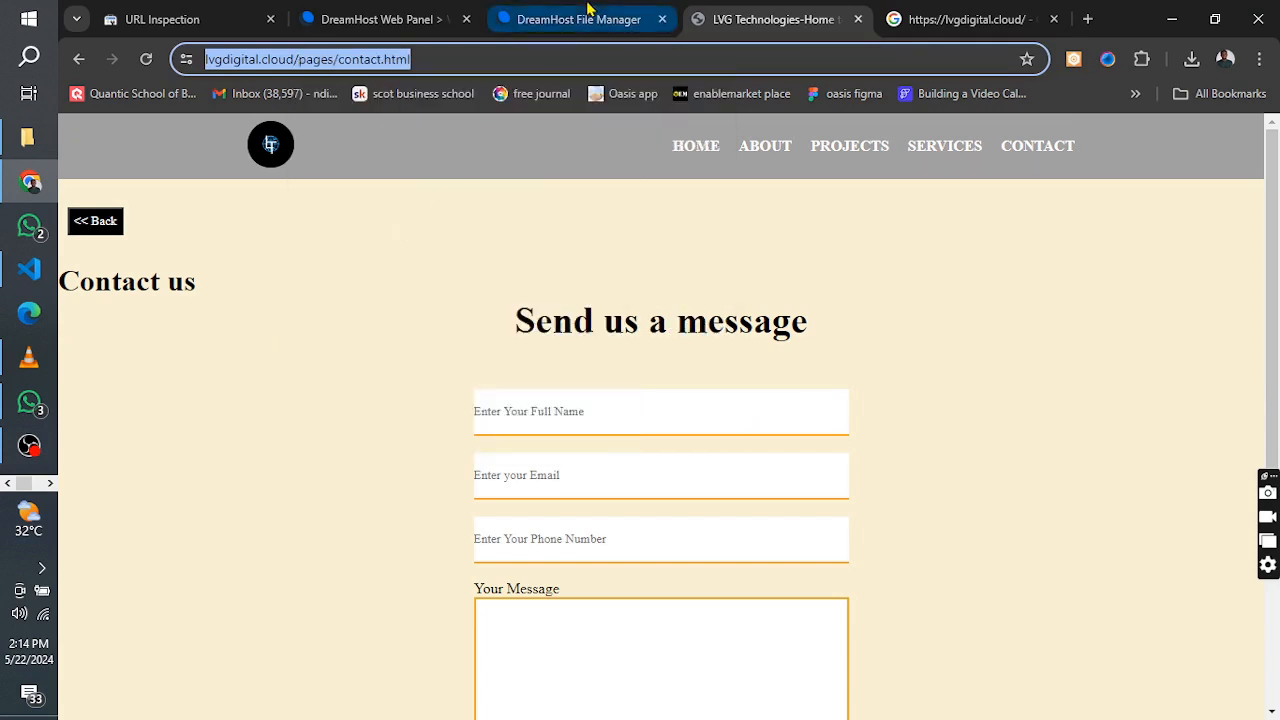
{"action": "left_click", "coordinate": [222, 12]}
{"action": "left_click", "coordinate": [575, 146]}
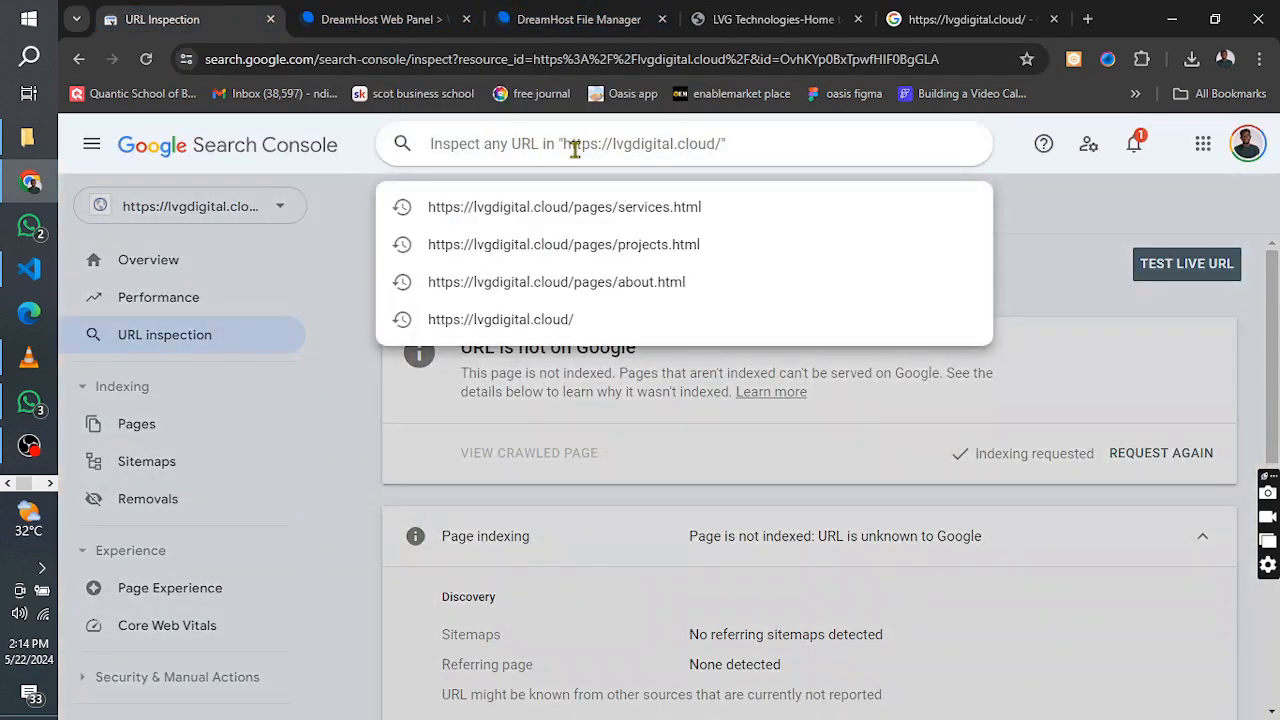
{"action": "key", "text": "ctrl+v"}
{"action": "key", "text": "Return"}
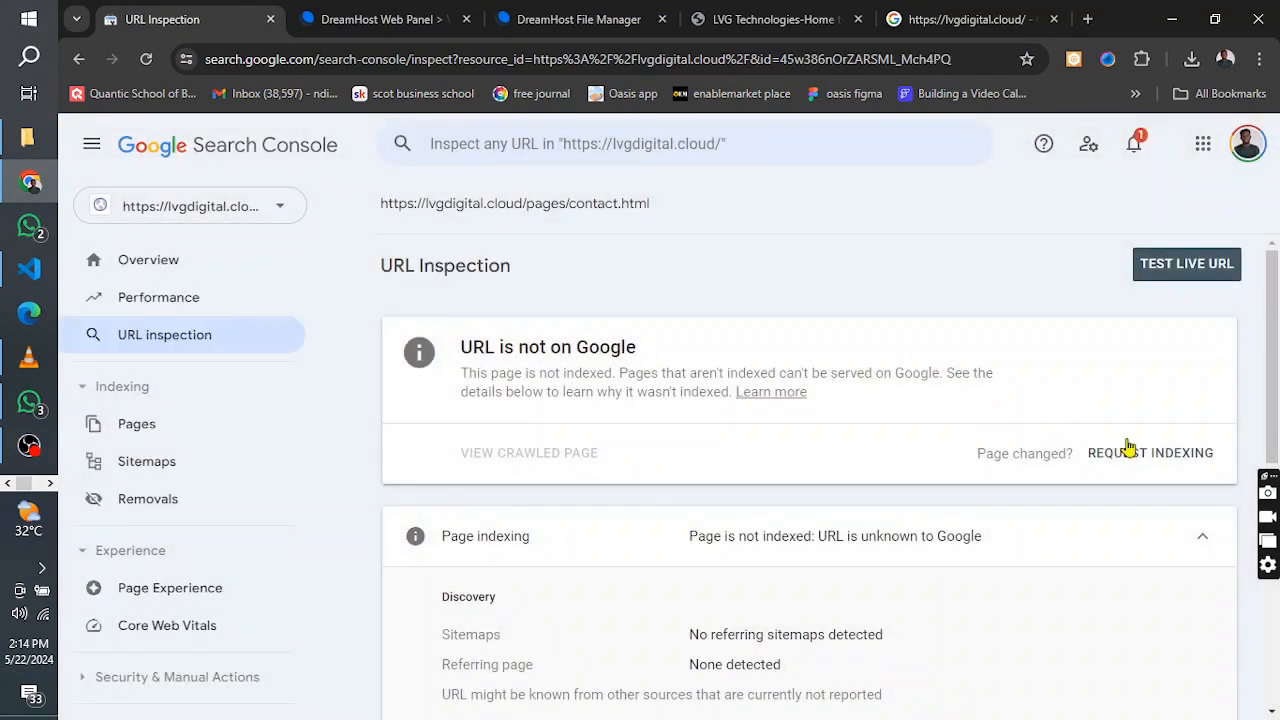
{"action": "left_click", "coordinate": [1115, 455]}
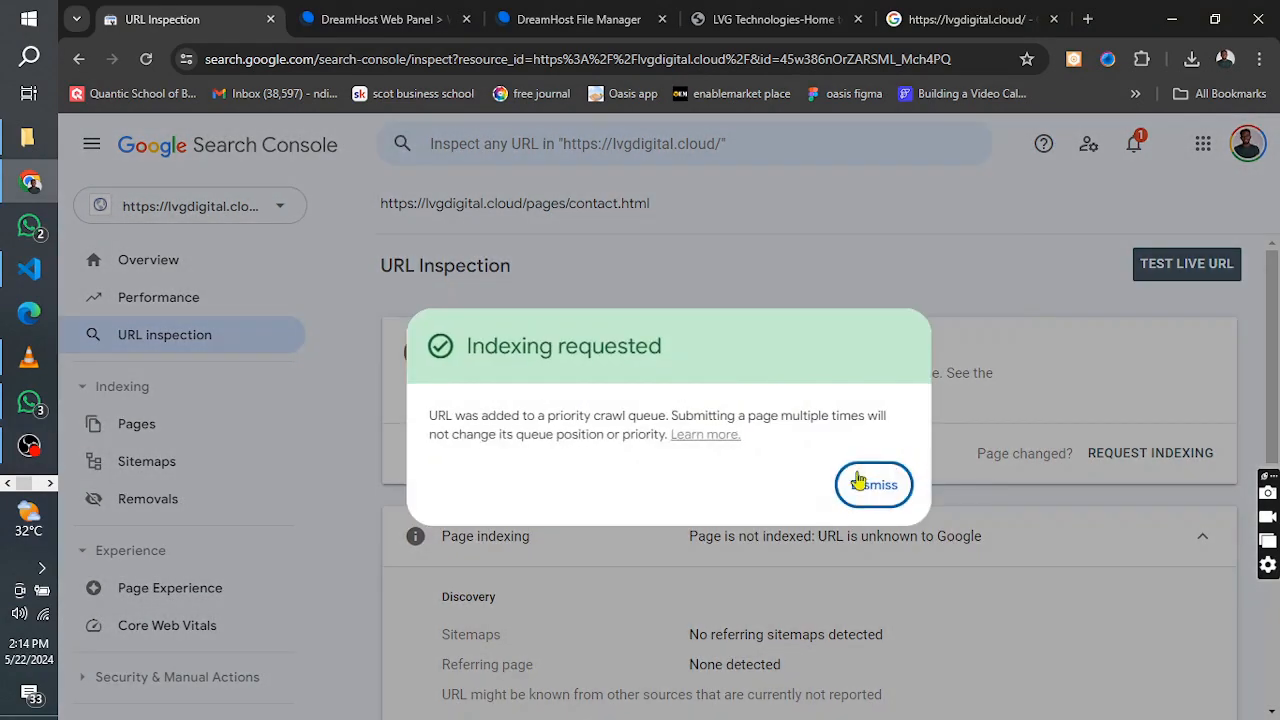
{"action": "left_click", "coordinate": [858, 482]}
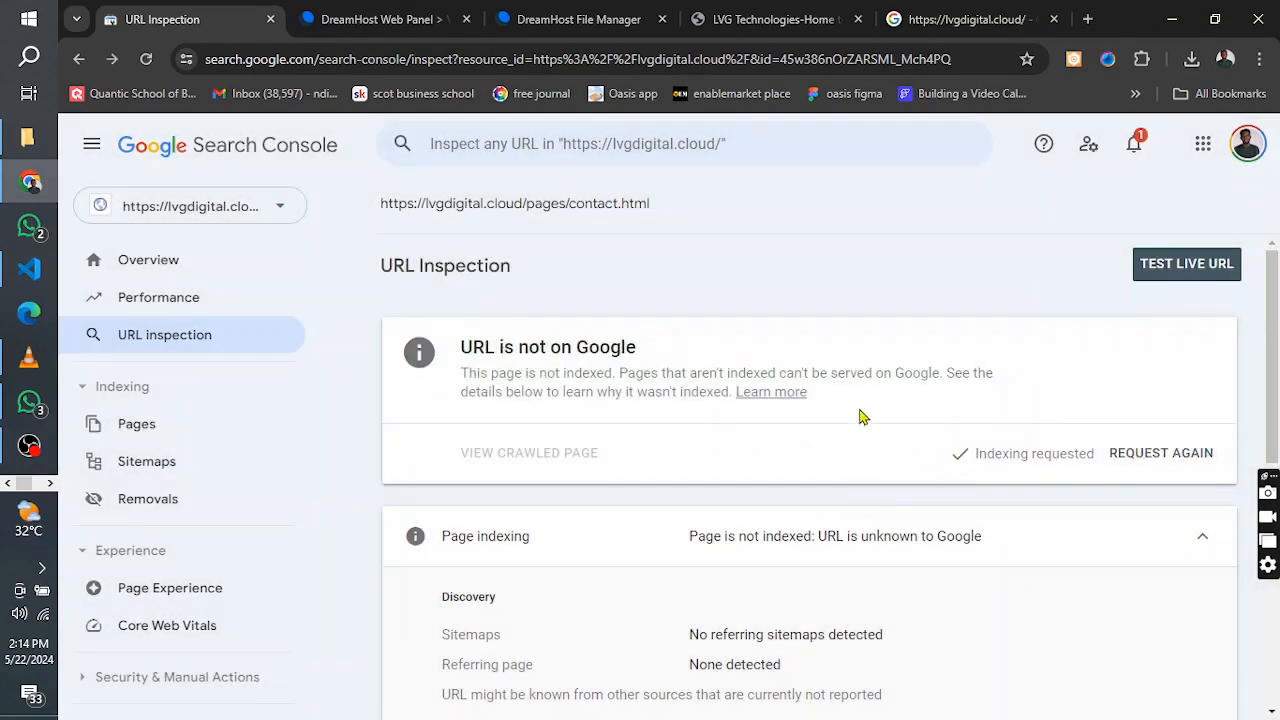
Check the Page indexing report for lvgdigital.cloud, followed by the property's Overview
{"action": "left_click", "coordinate": [148, 440]}
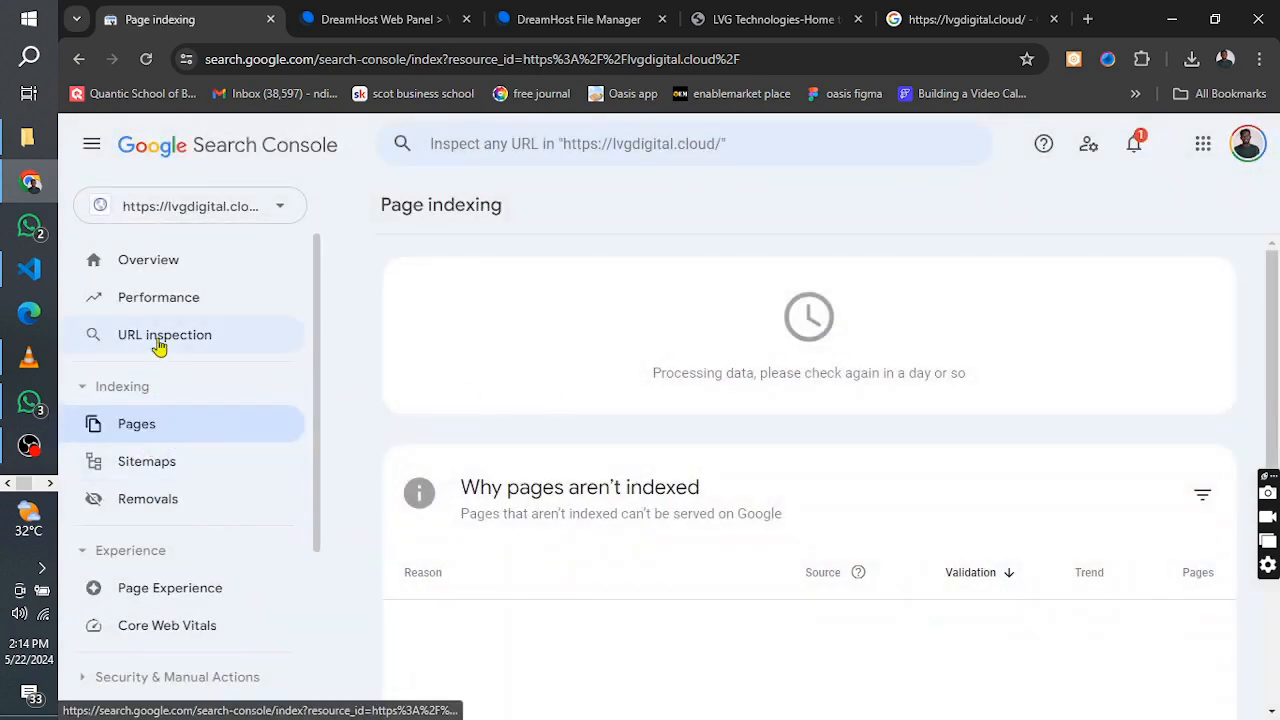
{"action": "left_click", "coordinate": [160, 345]}
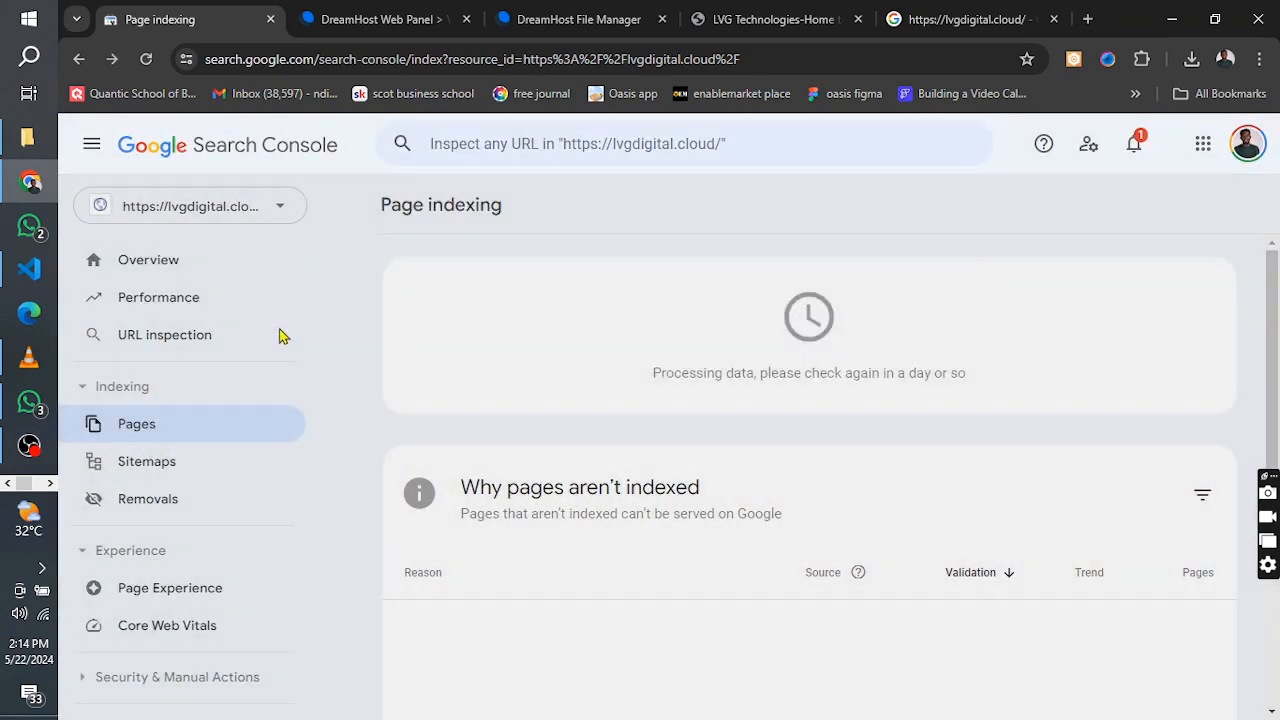
{"action": "left_click", "coordinate": [280, 340]}
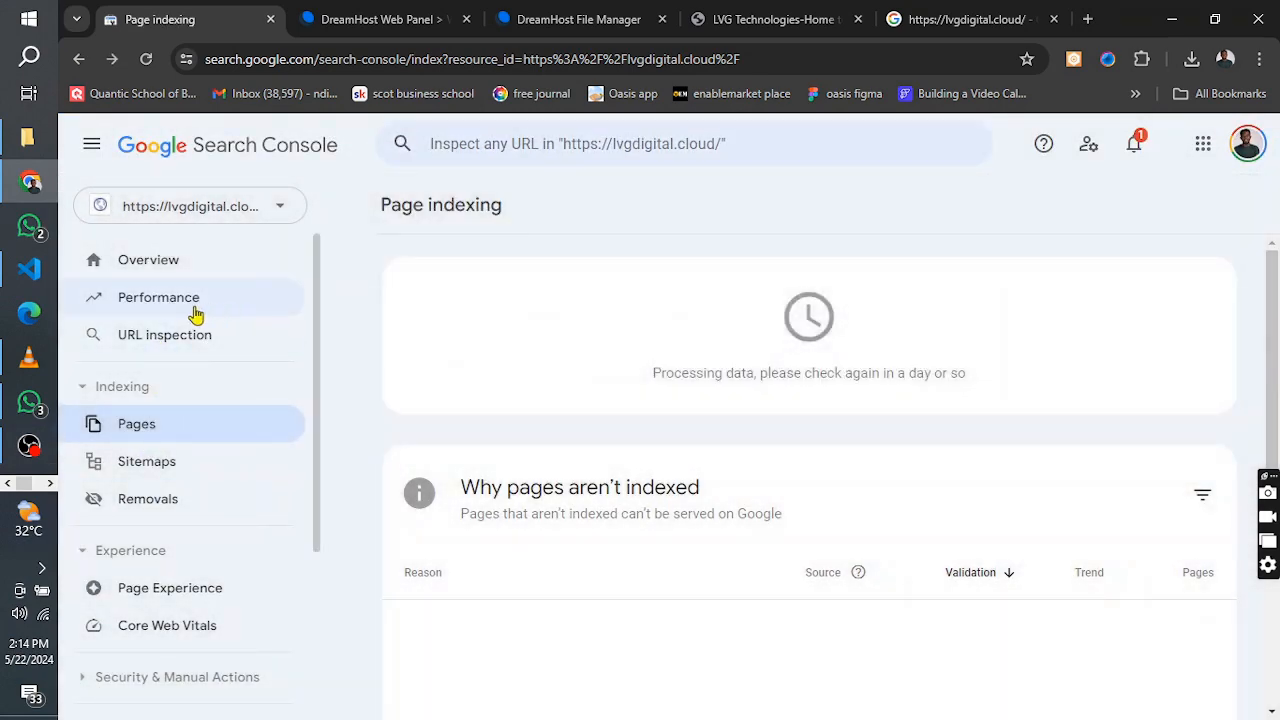
{"action": "left_click", "coordinate": [160, 270]}
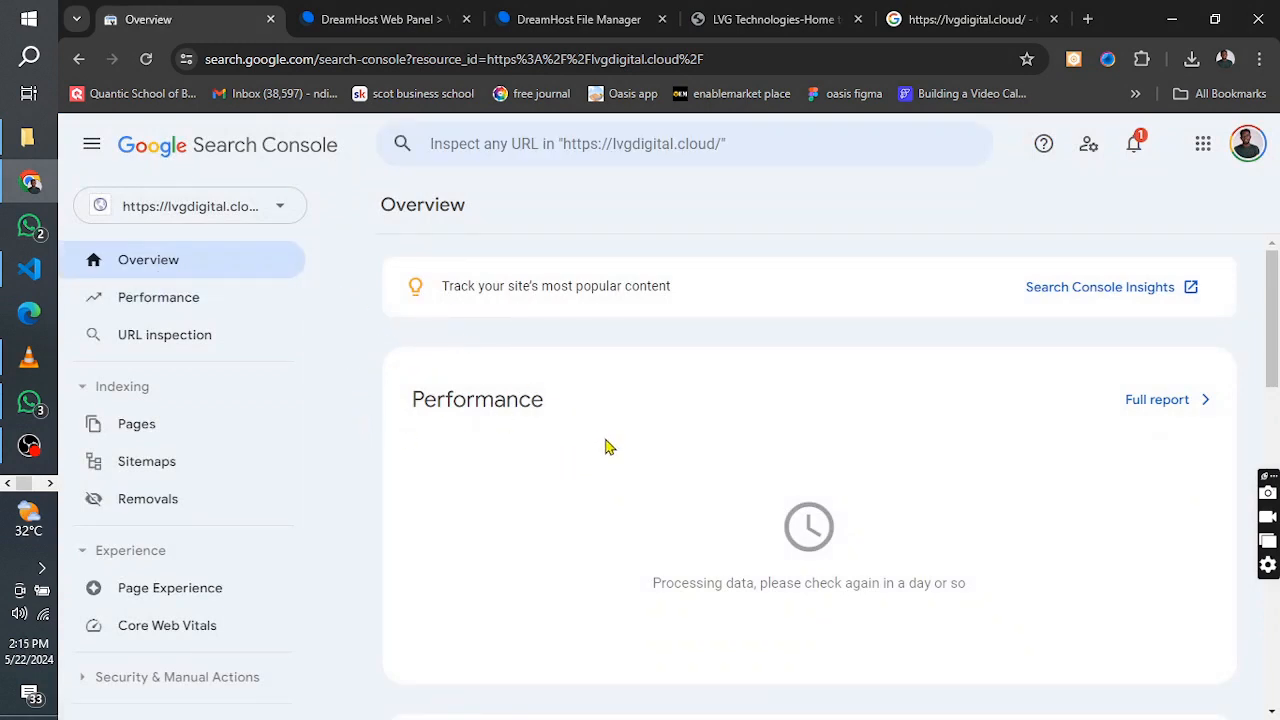
{"action": "left_click", "coordinate": [962, 12]}
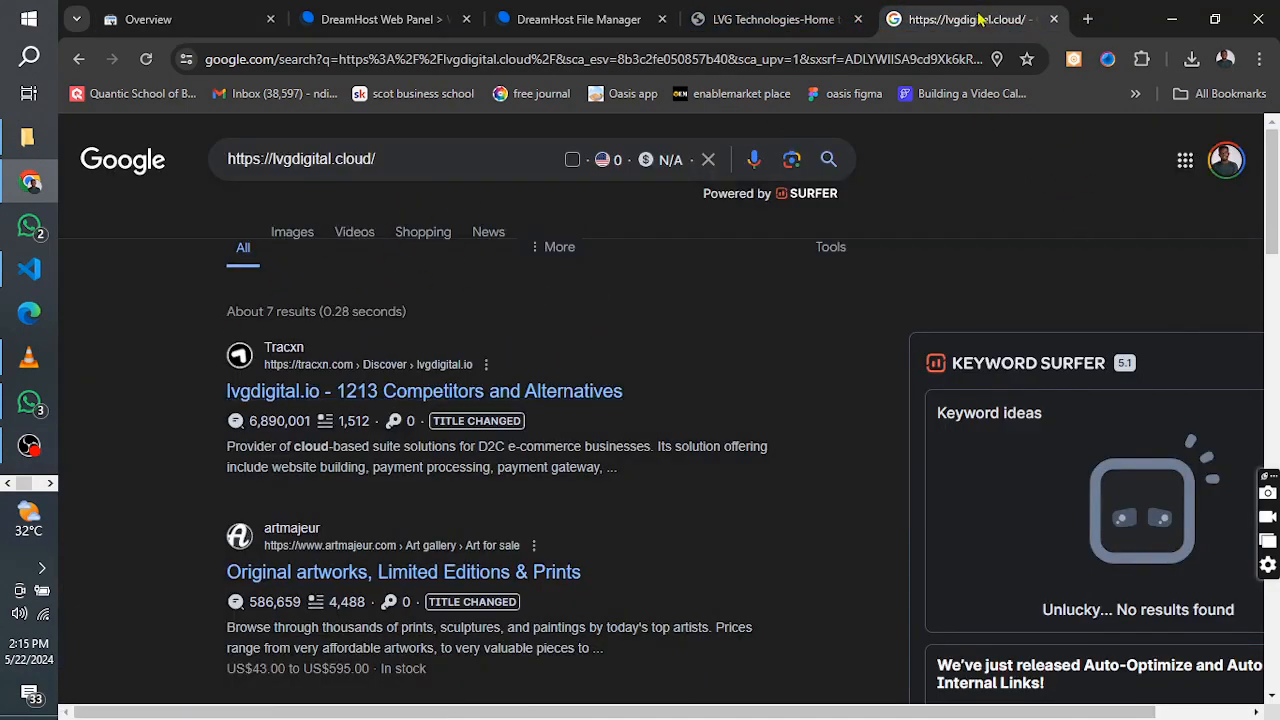
{"action": "left_click", "coordinate": [187, 15]}
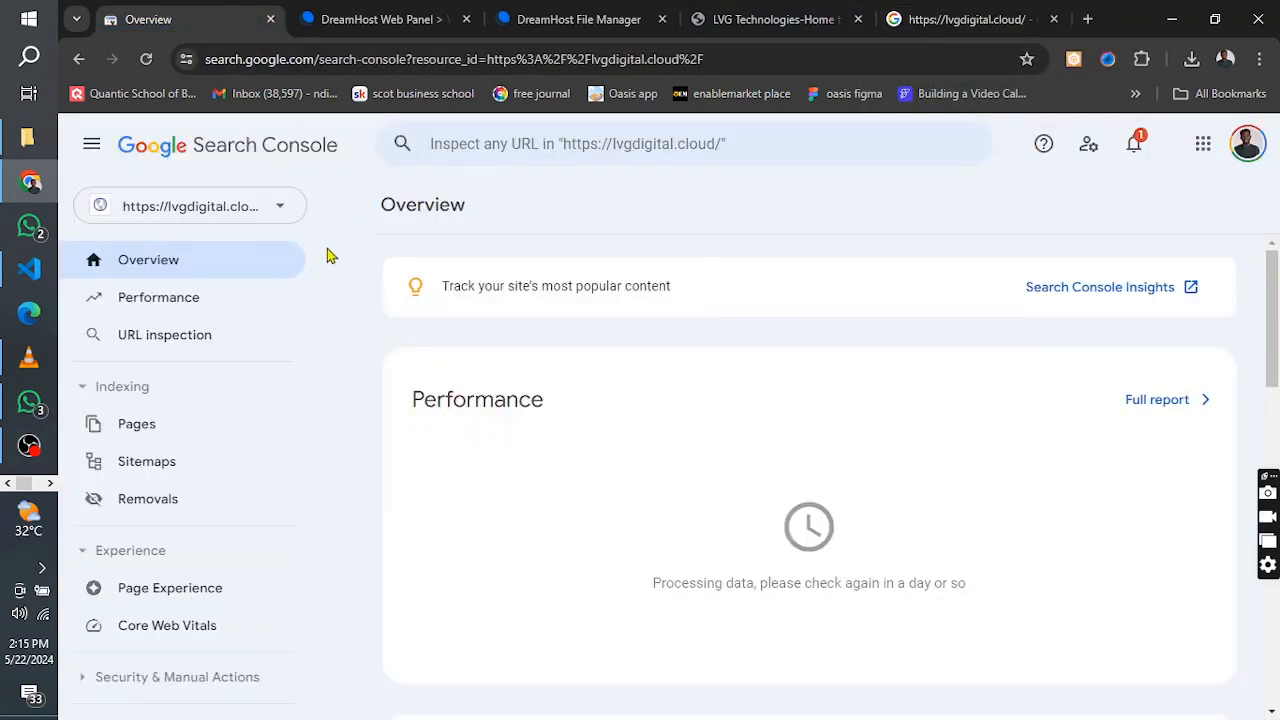
{"action": "left_click", "coordinate": [960, 19]}
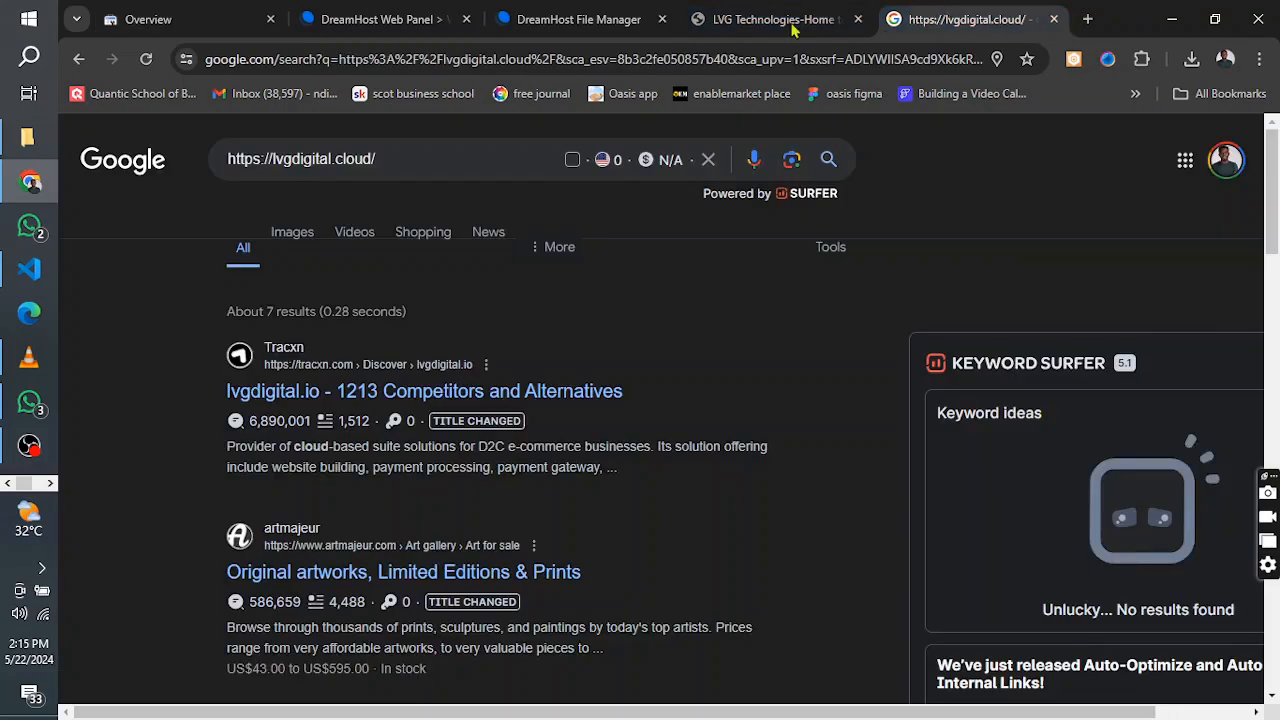
{"action": "left_click", "coordinate": [150, 22]}
View the Domain and URL prefix options for adding another property, and cancel without adding one
{"action": "left_click", "coordinate": [284, 214]}
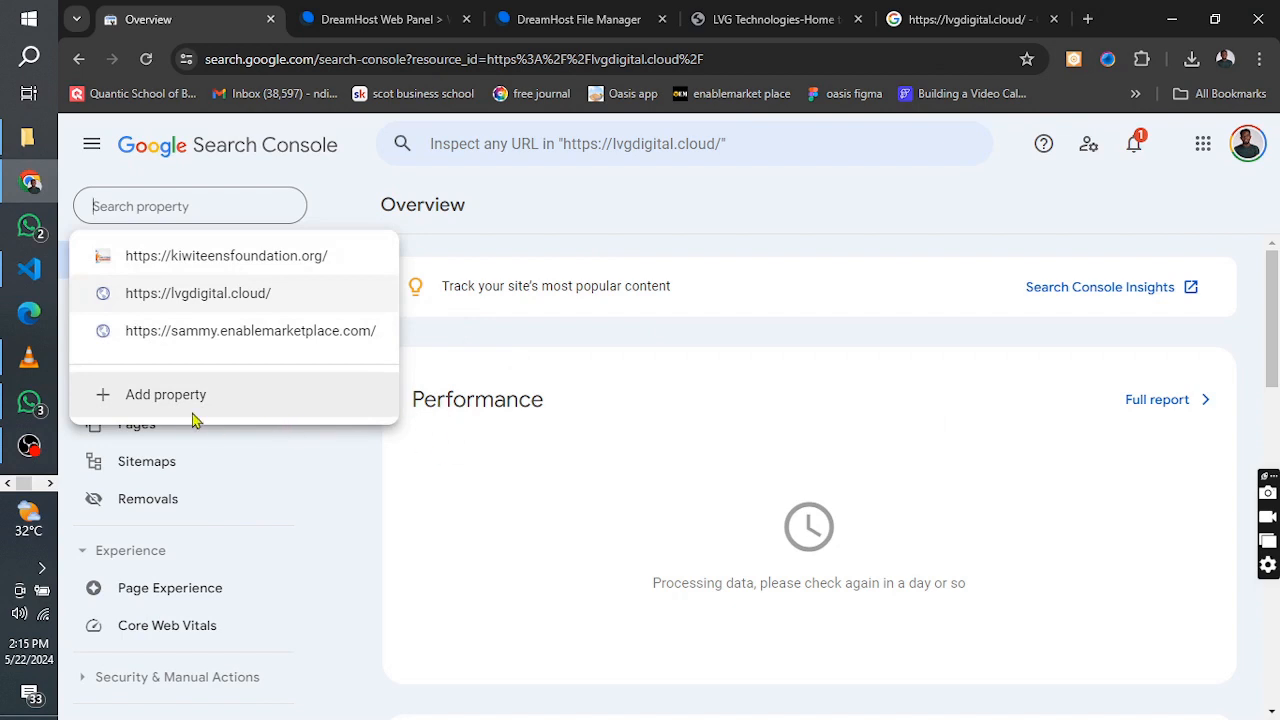
{"action": "left_click", "coordinate": [166, 395]}
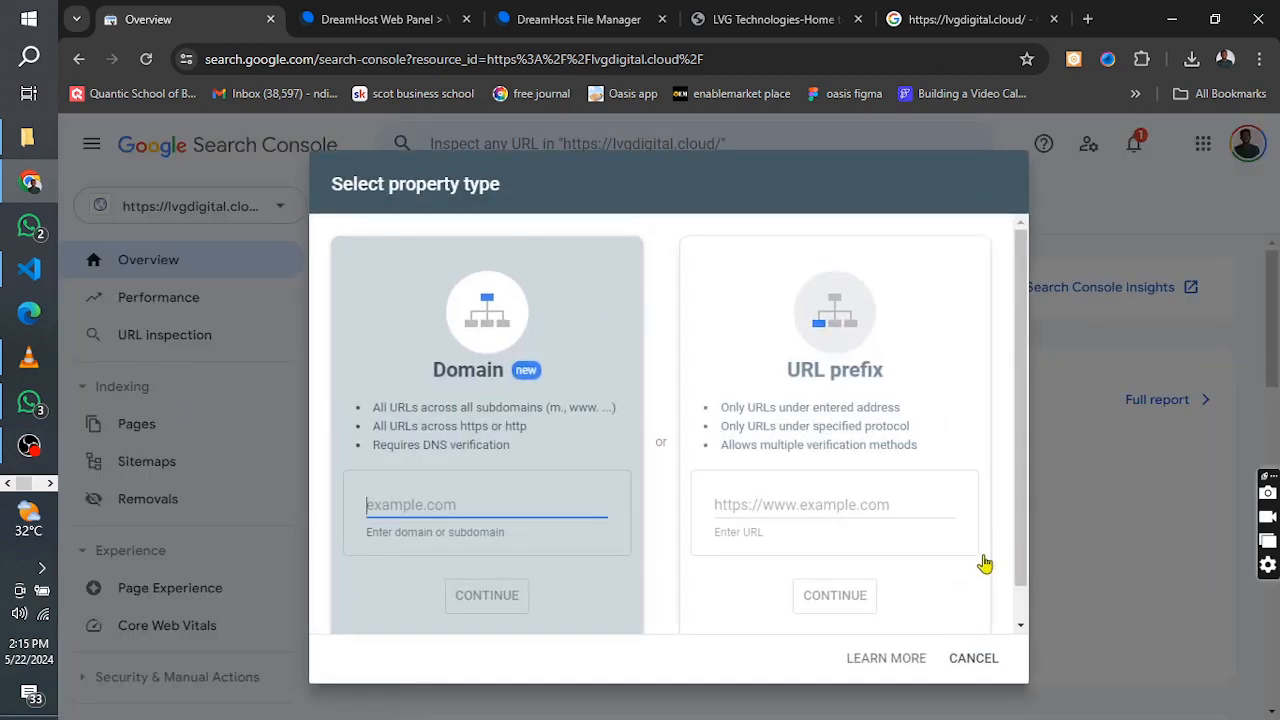
{"action": "left_click", "coordinate": [975, 658]}
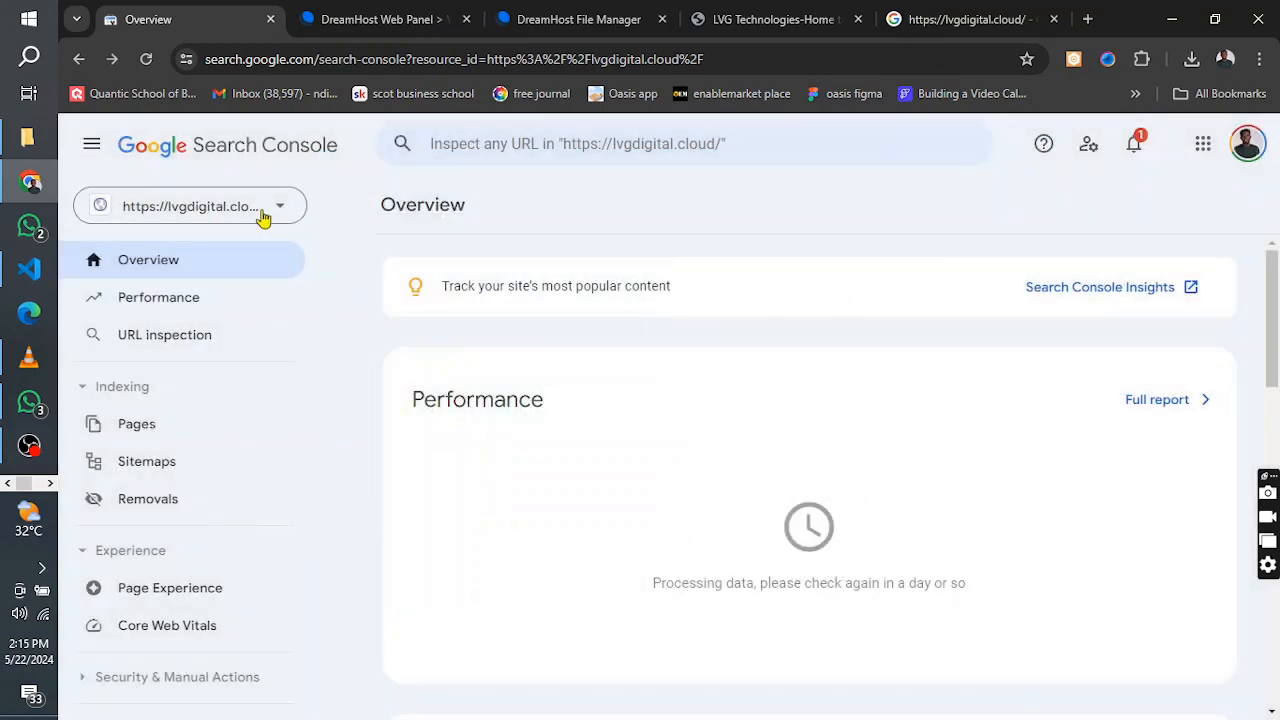
{"action": "left_click", "coordinate": [264, 206]}
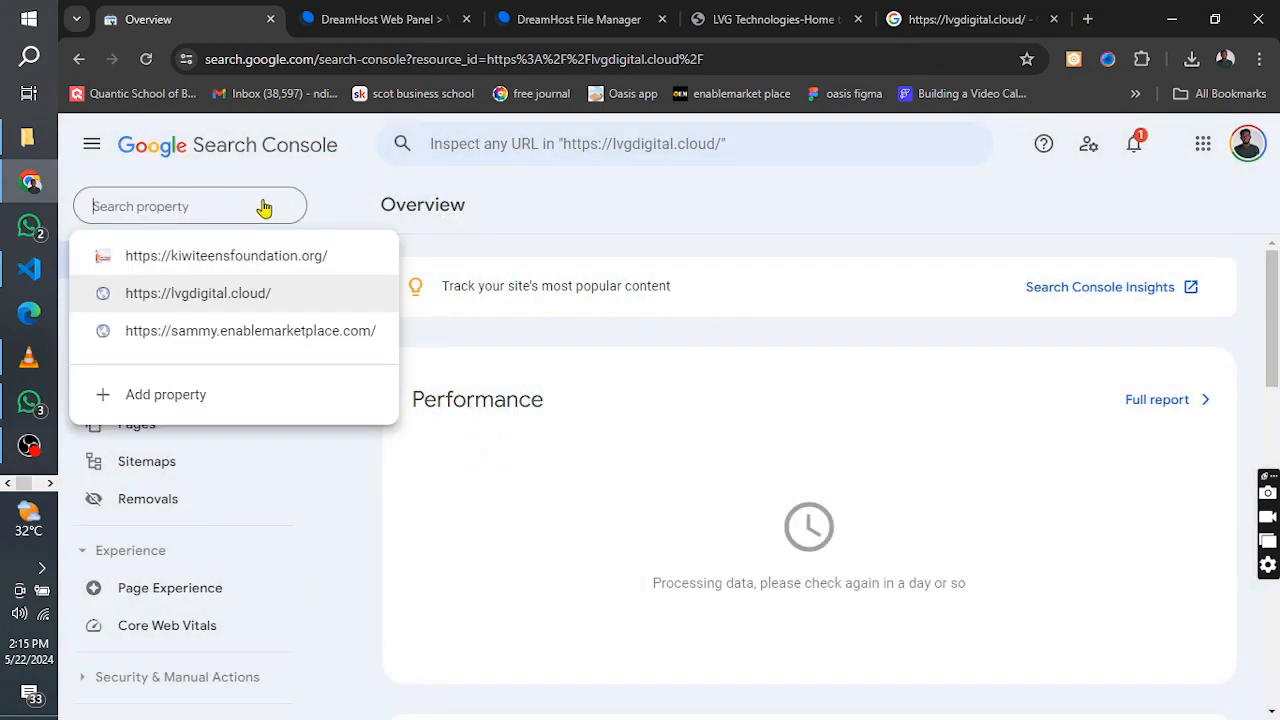
{"action": "left_click", "coordinate": [200, 300]}
{"action": "left_click", "coordinate": [228, 212]}
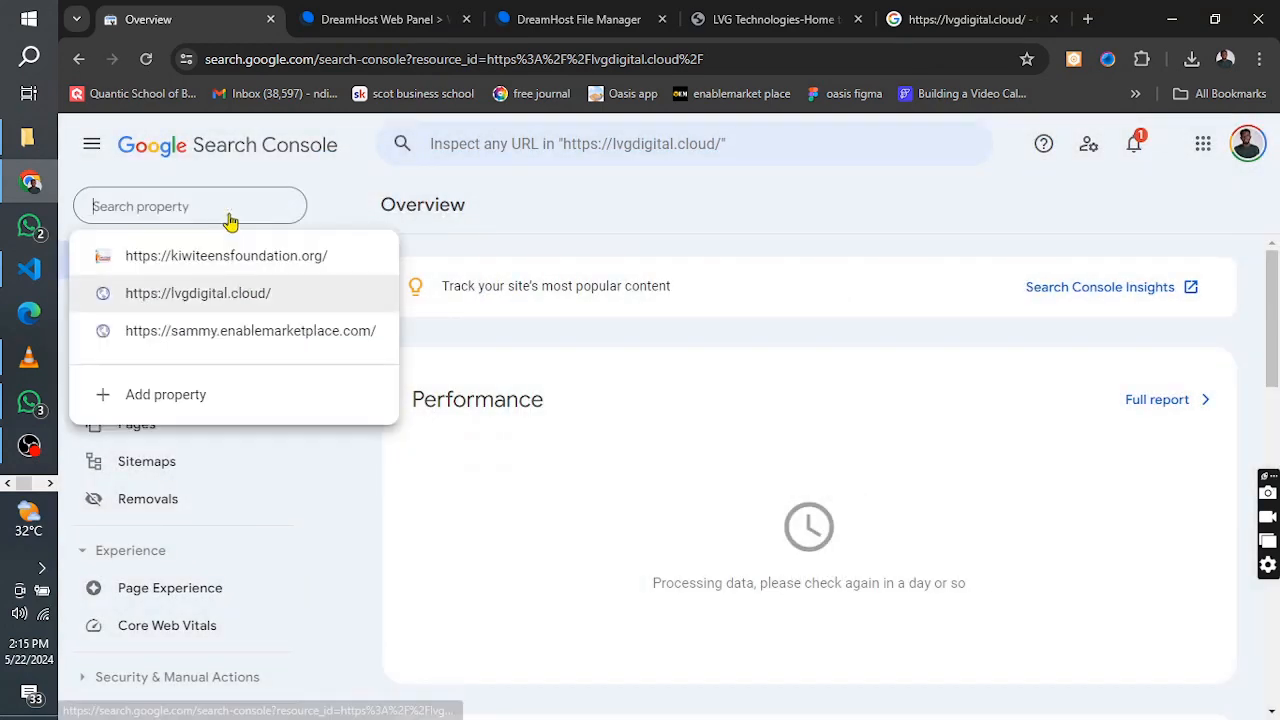
{"action": "left_click", "coordinate": [200, 300]}
Open the lvgdigital.cloud property's settings and review the ownership verification, crawling and property removal options
{"action": "scroll", "coordinate": [232, 465], "scroll_direction": "down", "scroll_amount": 3}
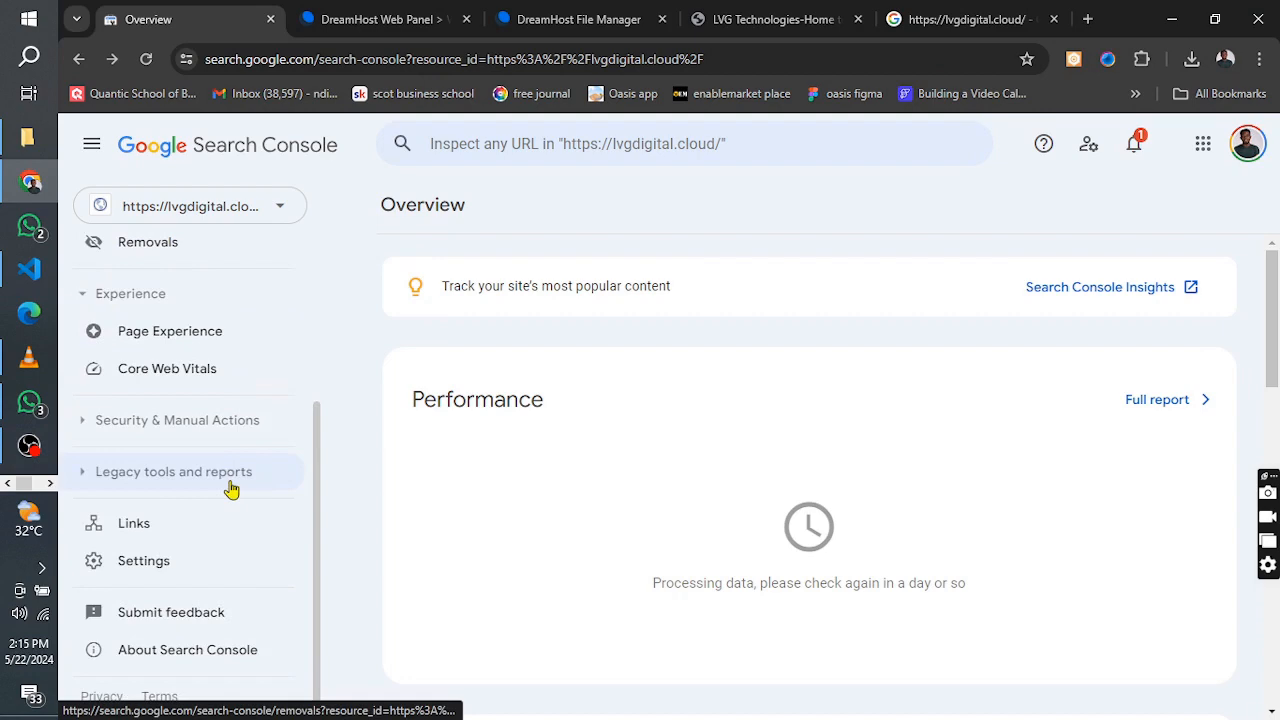
{"action": "left_click", "coordinate": [155, 574]}
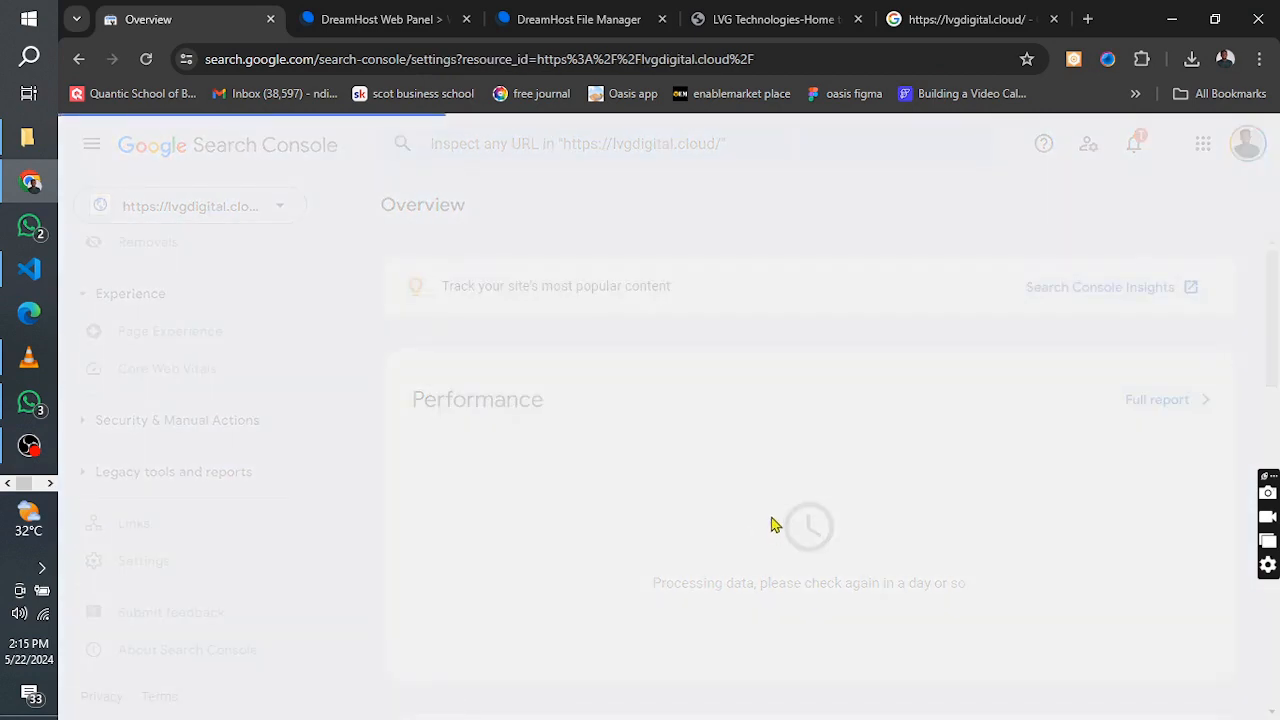
{"action": "scroll", "coordinate": [771, 523], "scroll_direction": "down", "scroll_amount": 3}
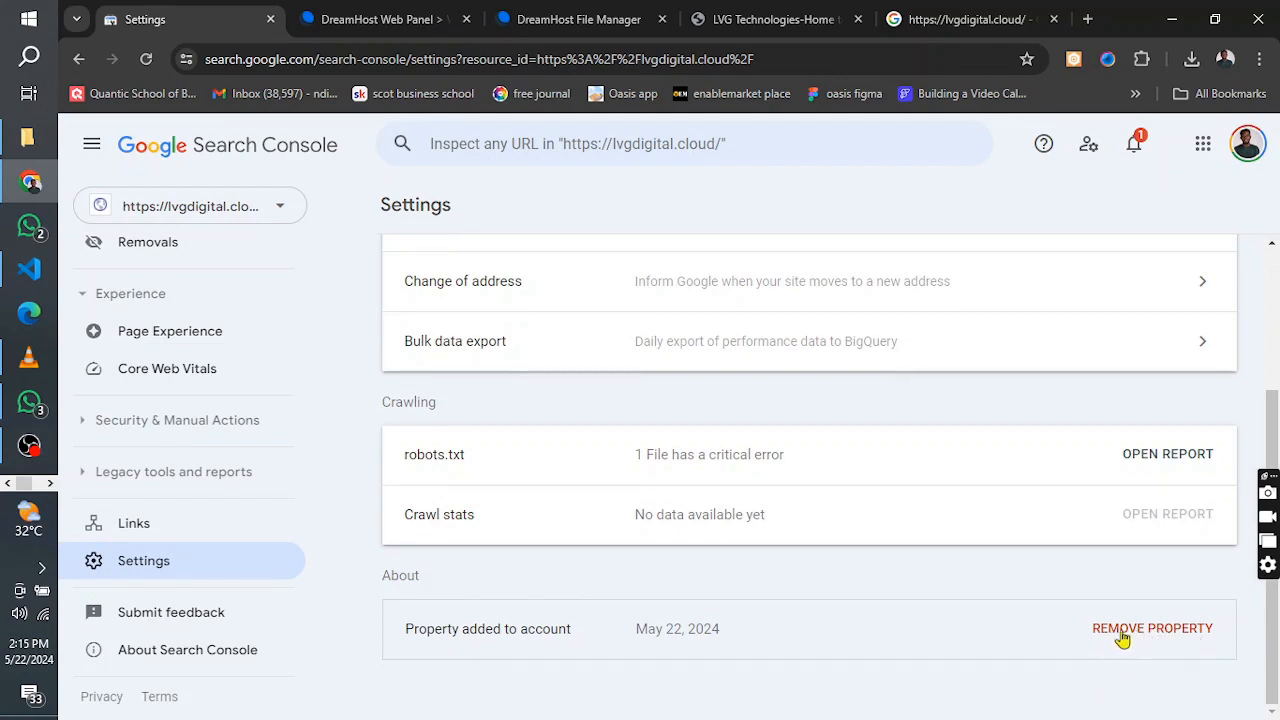
{"action": "scroll", "coordinate": [1014, 614], "scroll_direction": "up", "scroll_amount": 2}
{"action": "scroll", "coordinate": [1046, 623], "scroll_direction": "down", "scroll_amount": 2}
{"action": "scroll", "coordinate": [977, 609], "scroll_direction": "up", "scroll_amount": 2}
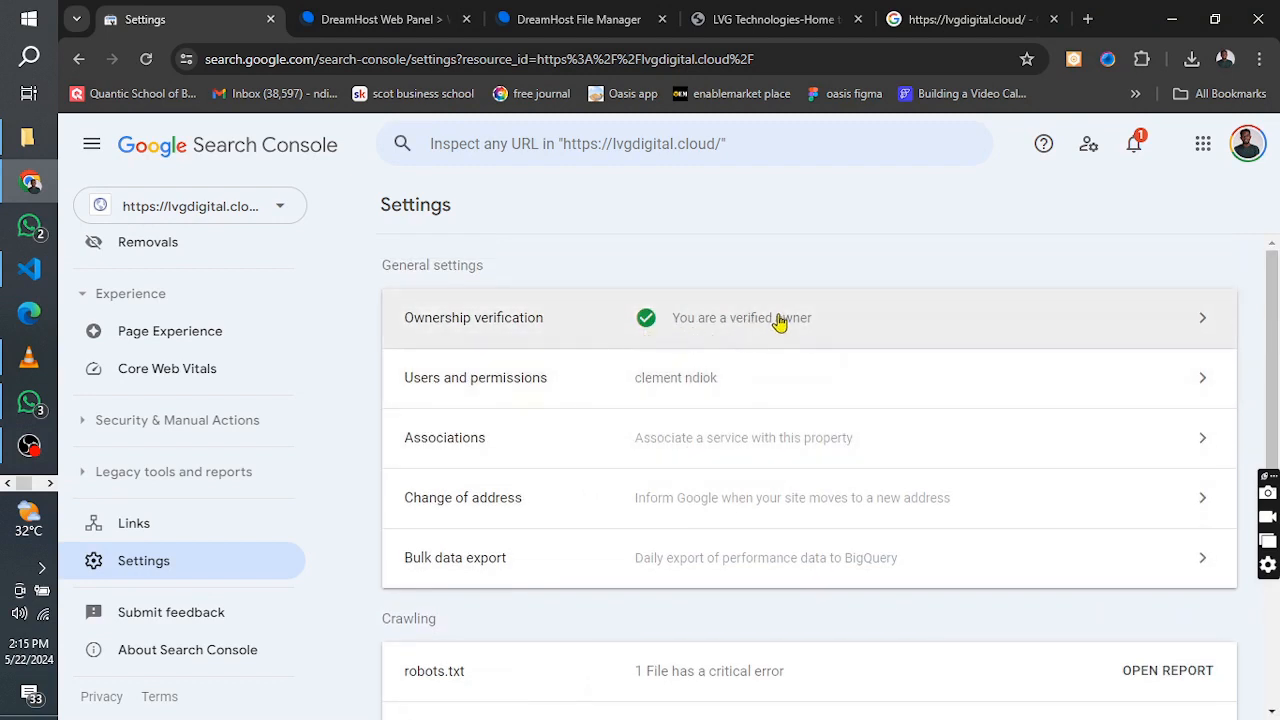